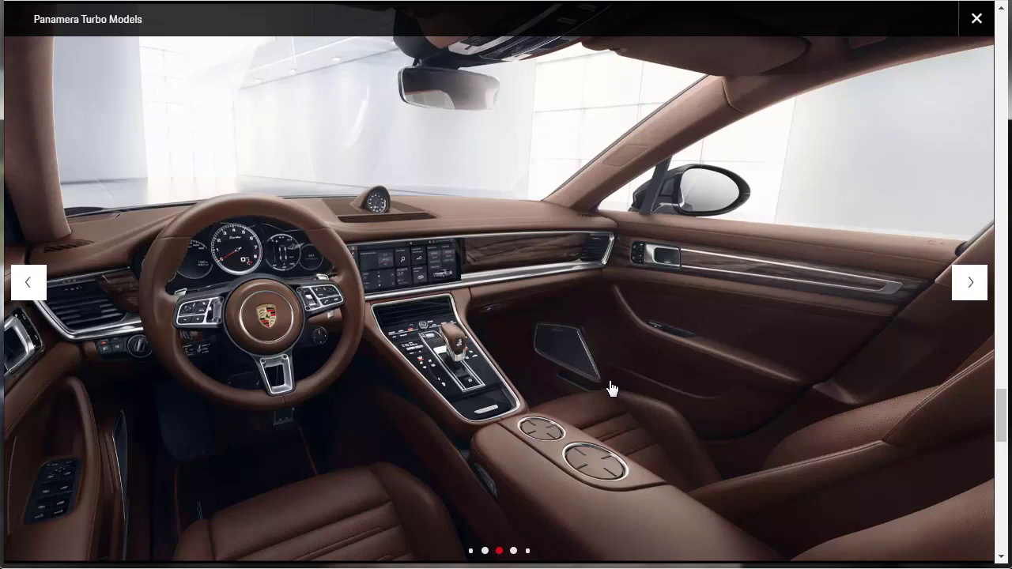
Close the enlarged Panamera Turbo interior photo and look through the Features section of the page
{"action": "key", "text": "Escape"}
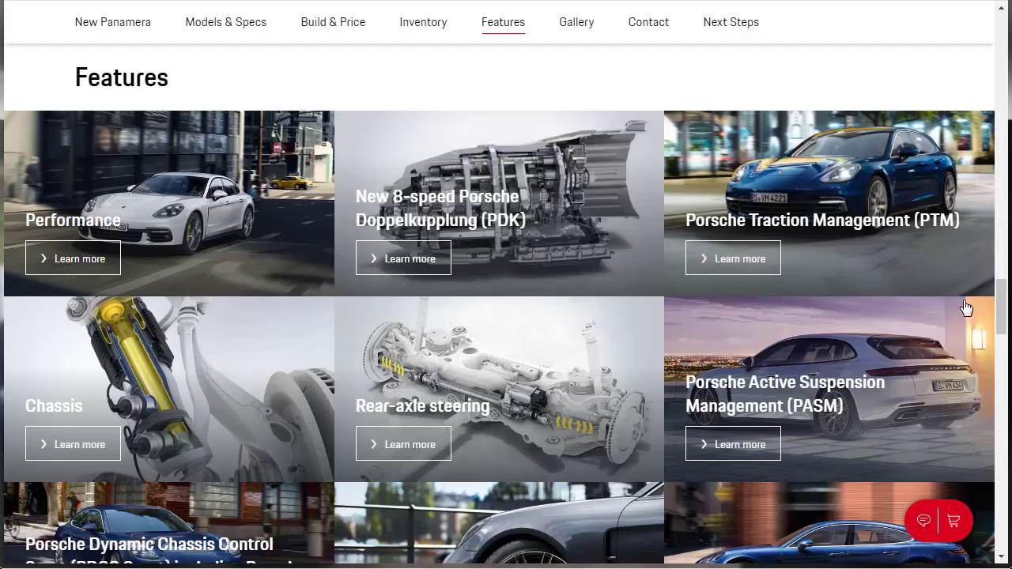
{"action": "mouse_move", "coordinate": [1003, 312]}
{"action": "left_mouse_down"}
{"action": "mouse_move", "coordinate": [1009, 372]}
{"action": "mouse_move", "coordinate": [999, 317]}
{"action": "left_mouse_up"}
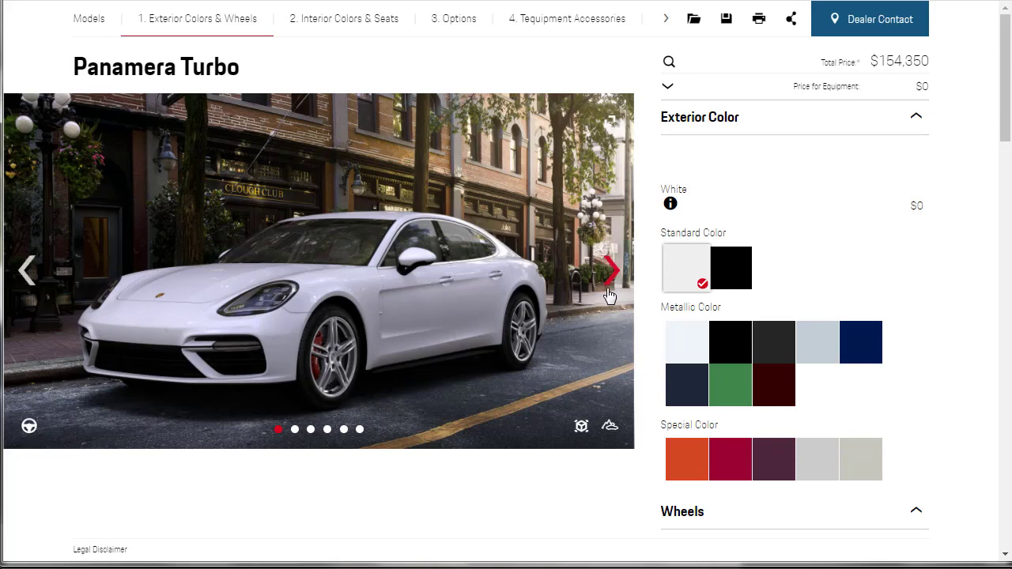
Browse the Panamera Turbo preview images through to the interior and return to the exterior side view
{"action": "left_click", "coordinate": [611, 287]}
{"action": "left_click", "coordinate": [612, 272]}
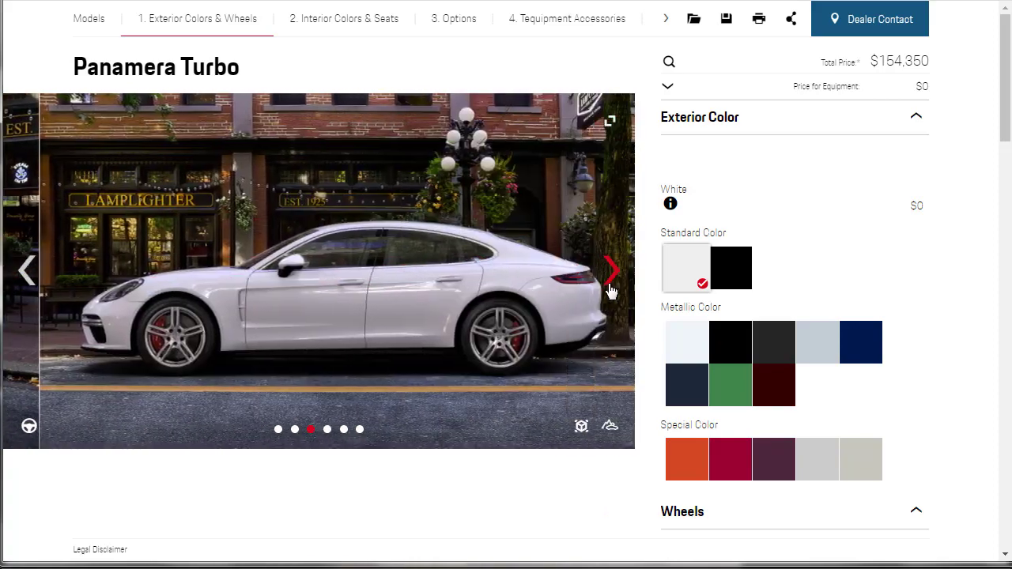
{"action": "left_click", "coordinate": [612, 273]}
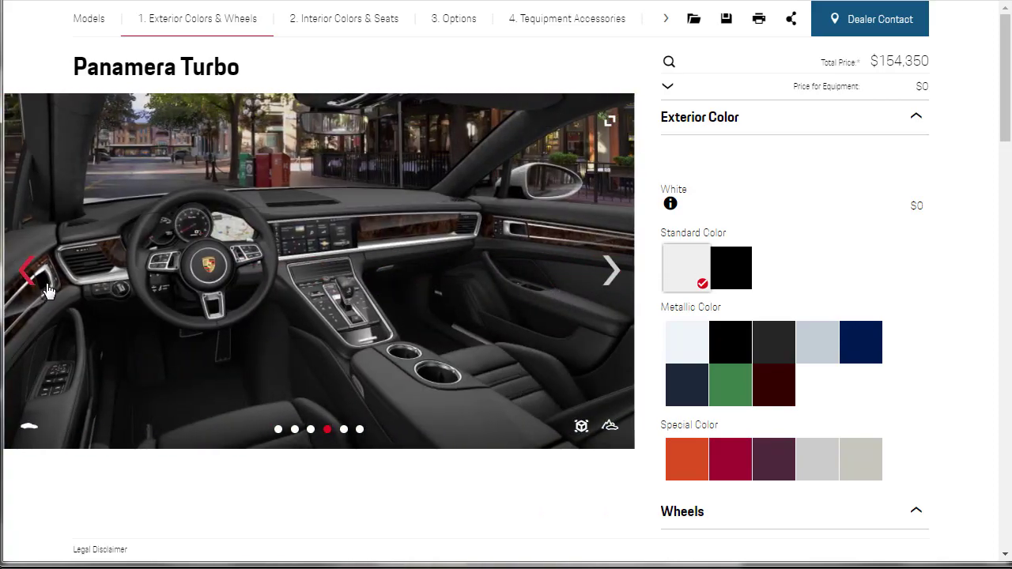
{"action": "left_click", "coordinate": [26, 277]}
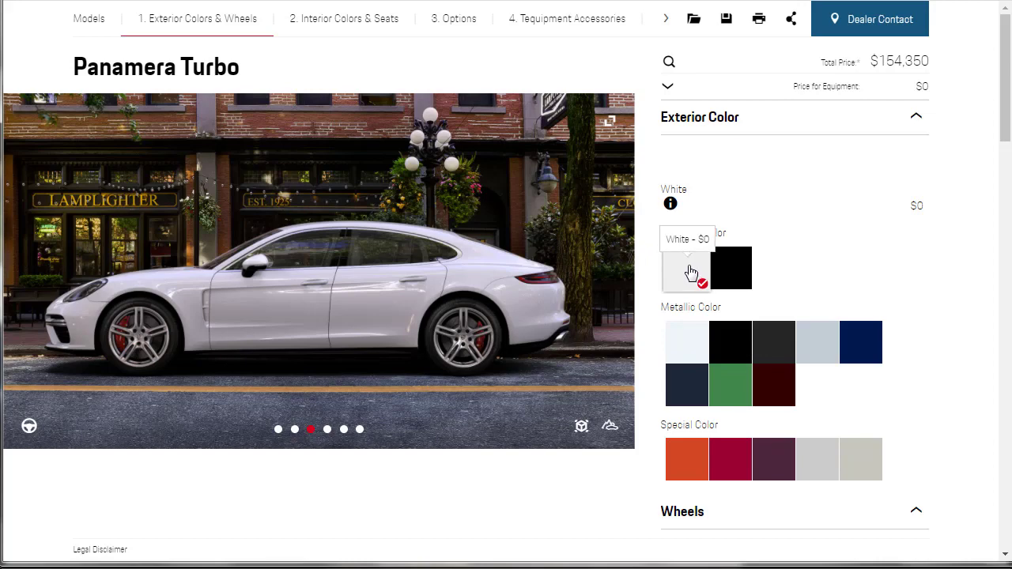
Preview the exterior in standard Black and White and in metallic colors, including Carrara White, Volcano Grey, Dolomite Silver and Mamba Green
{"action": "left_click", "coordinate": [727, 275]}
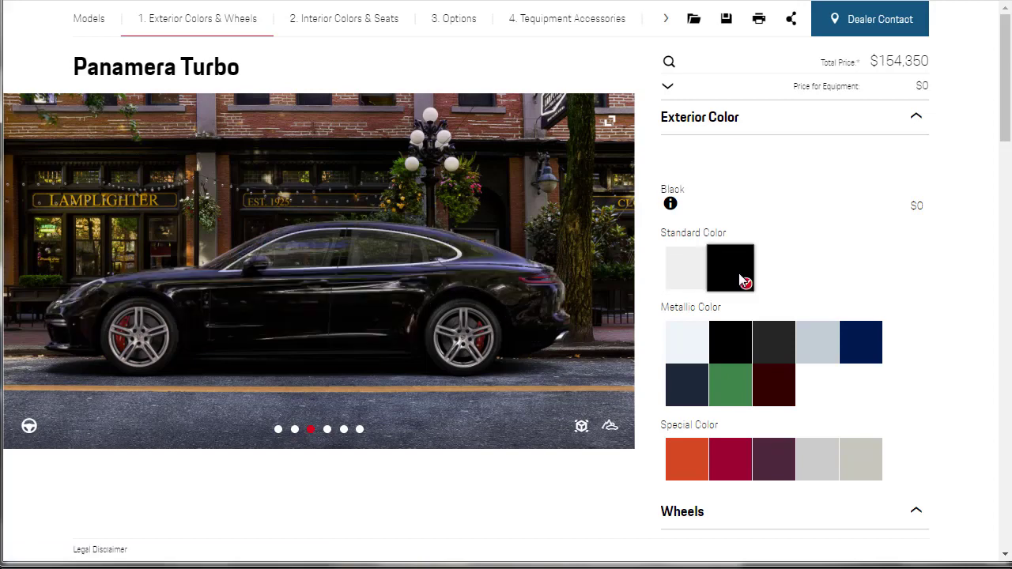
{"action": "left_click", "coordinate": [686, 257]}
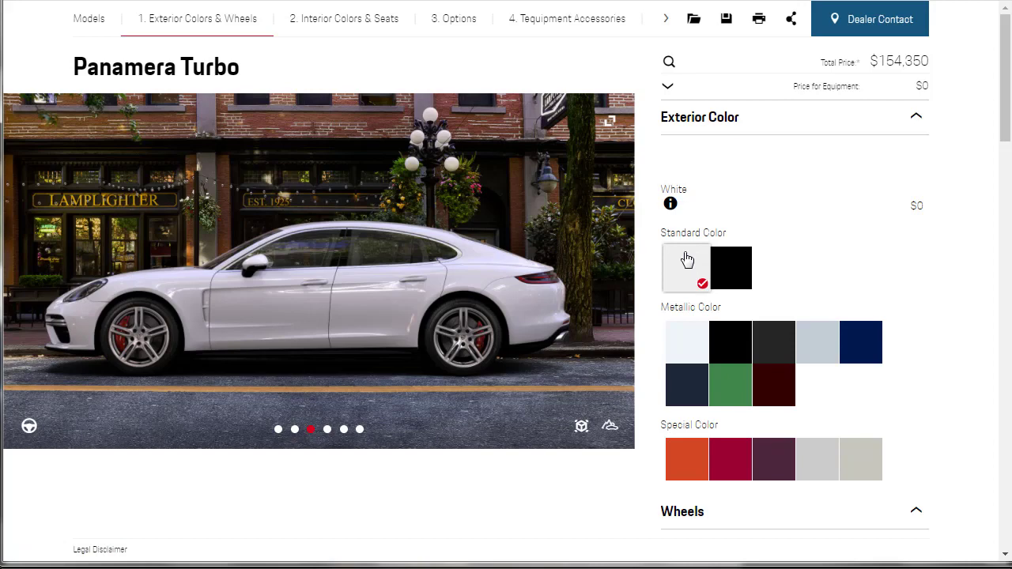
{"action": "left_click", "coordinate": [687, 261]}
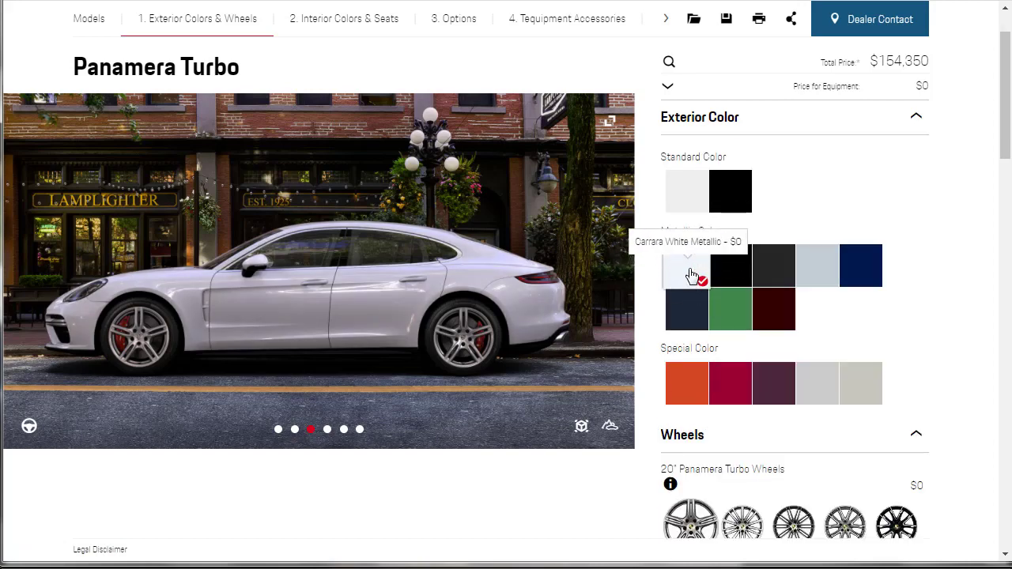
{"action": "left_click", "coordinate": [738, 280]}
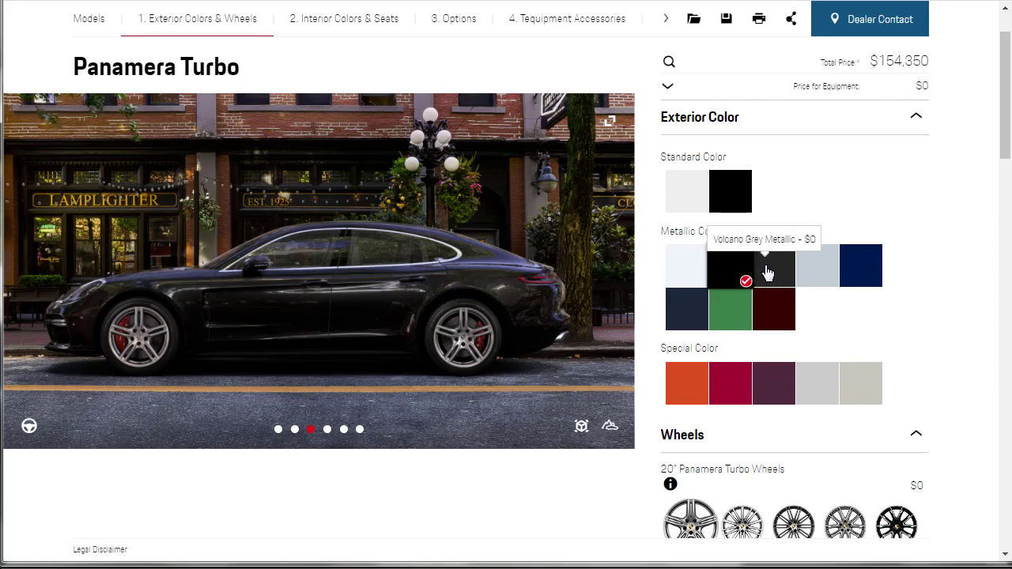
{"action": "left_click", "coordinate": [767, 273]}
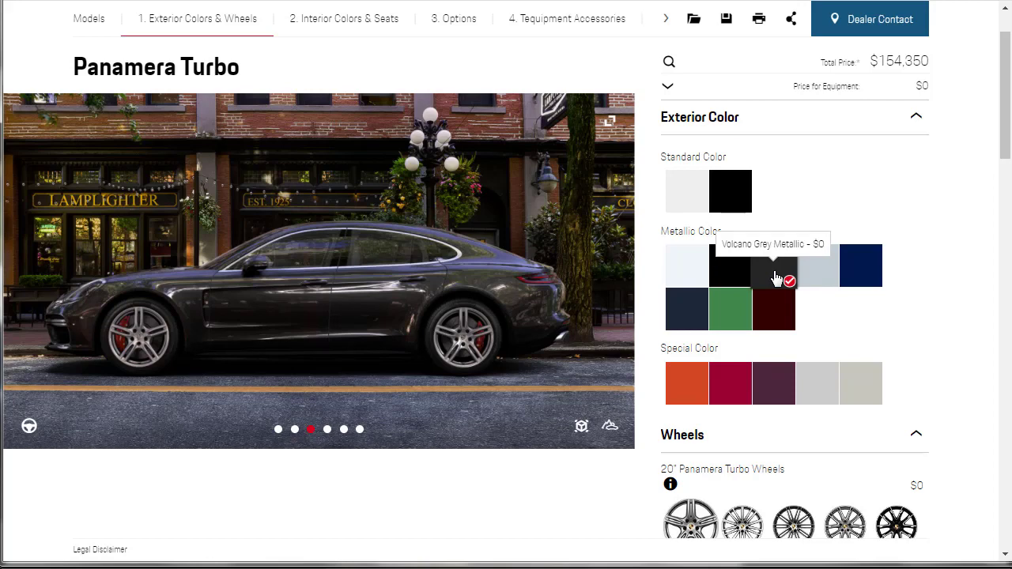
{"action": "left_click", "coordinate": [818, 269]}
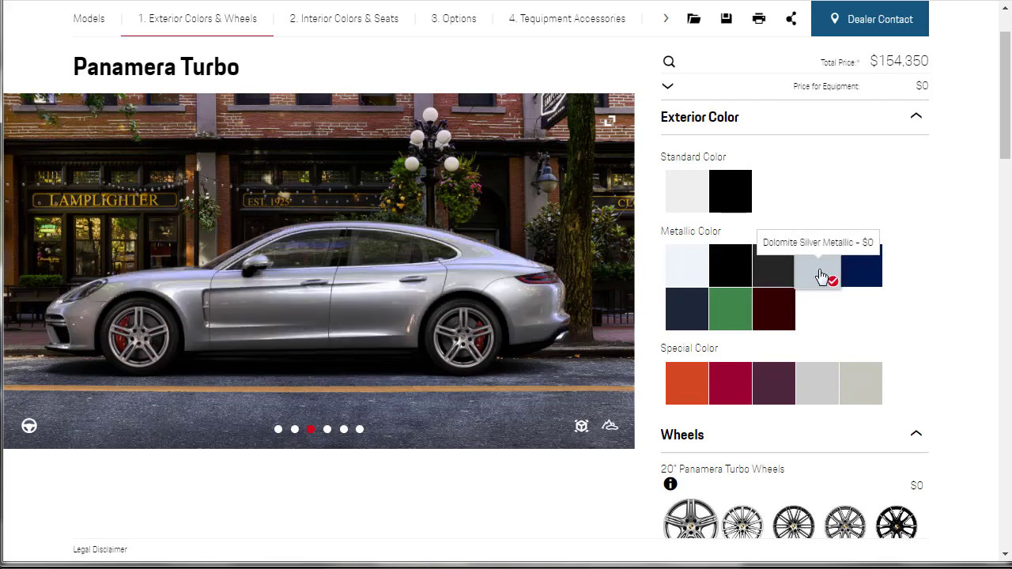
{"action": "left_click", "coordinate": [860, 273]}
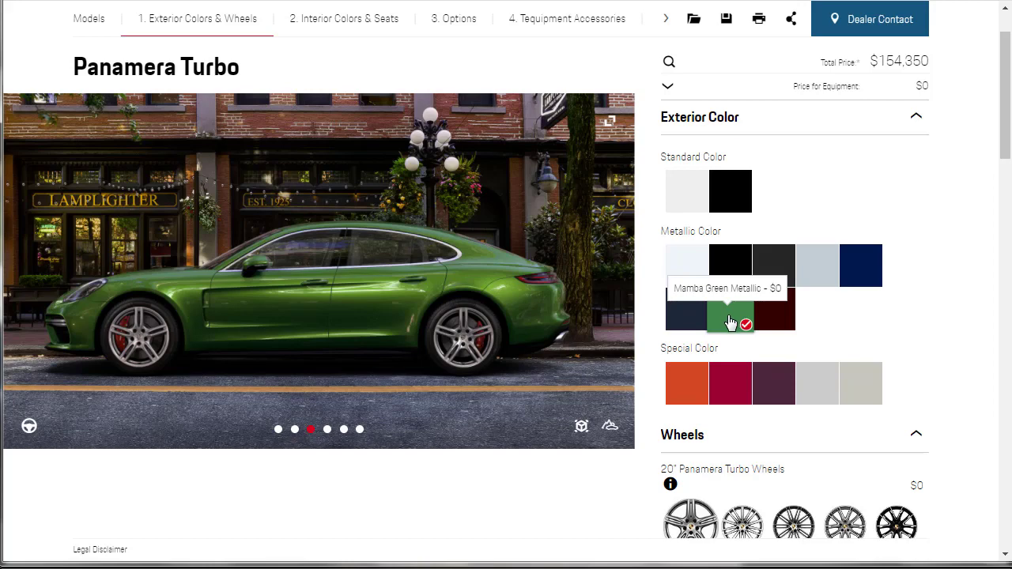
{"action": "left_click", "coordinate": [693, 323]}
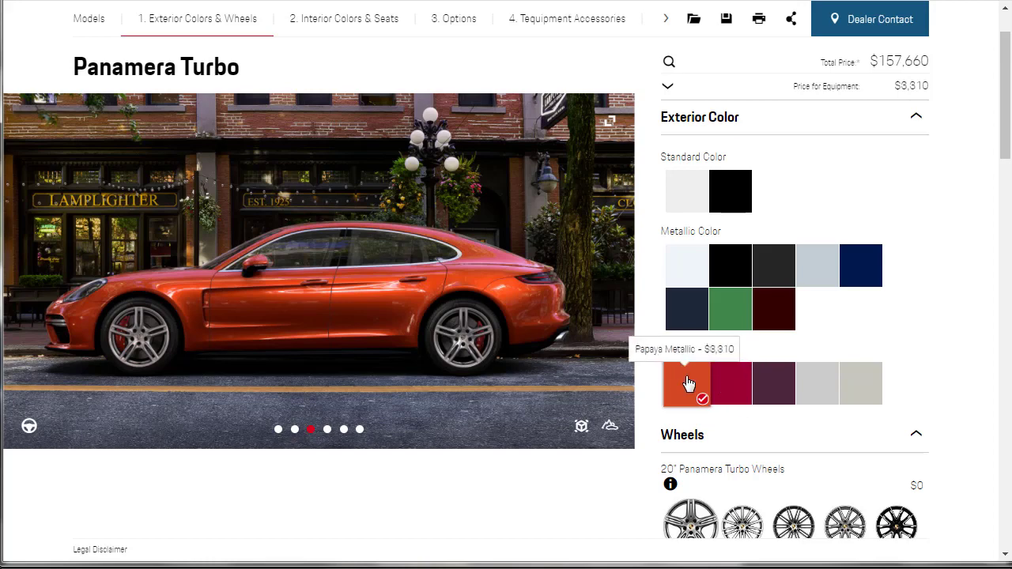
Preview the exterior in the special colors Carmine Red, Amethyst Metallic, GT Silver Metallic and Chalk
{"action": "left_click", "coordinate": [729, 392]}
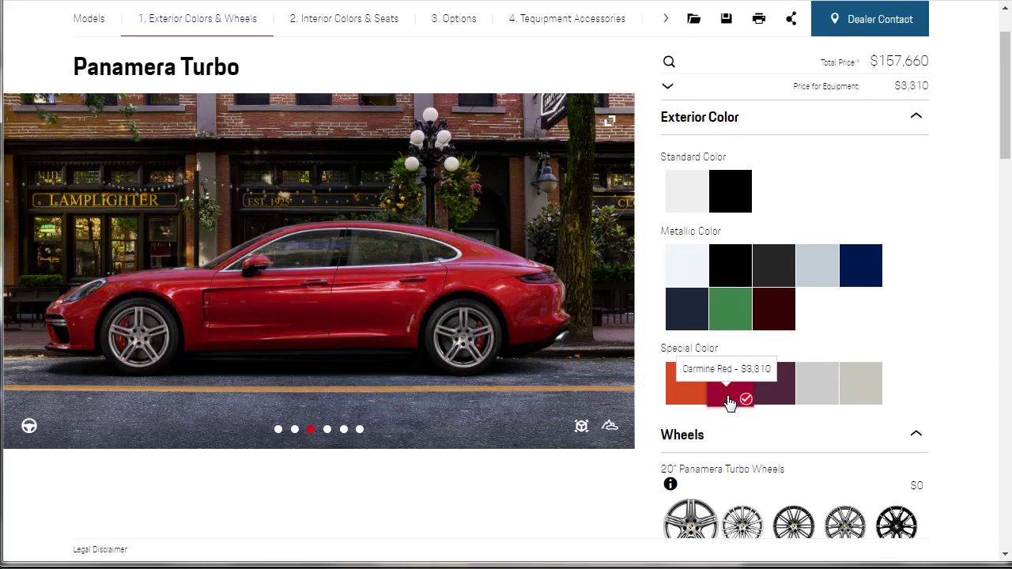
{"action": "left_click", "coordinate": [779, 392]}
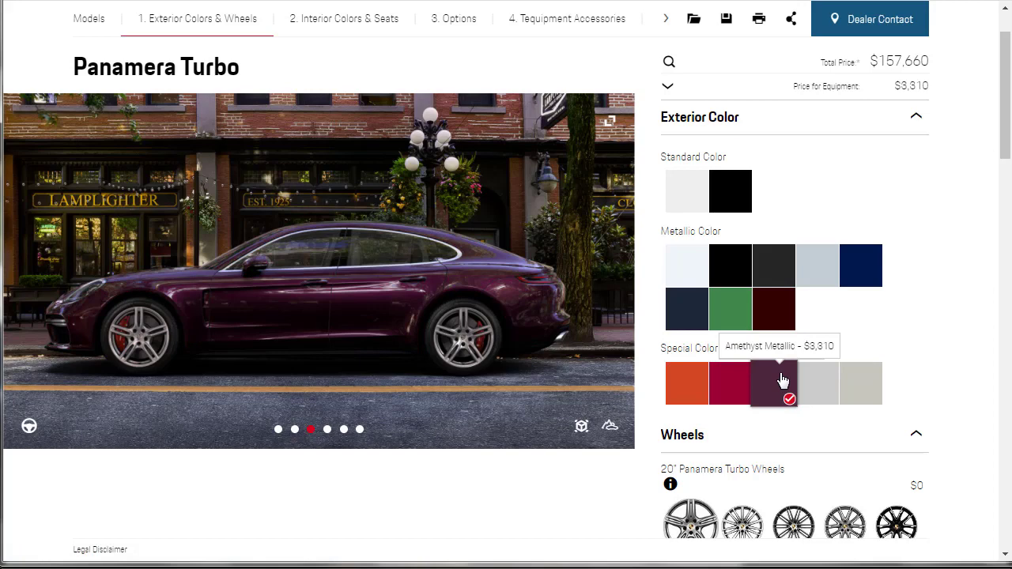
{"action": "left_click", "coordinate": [817, 385]}
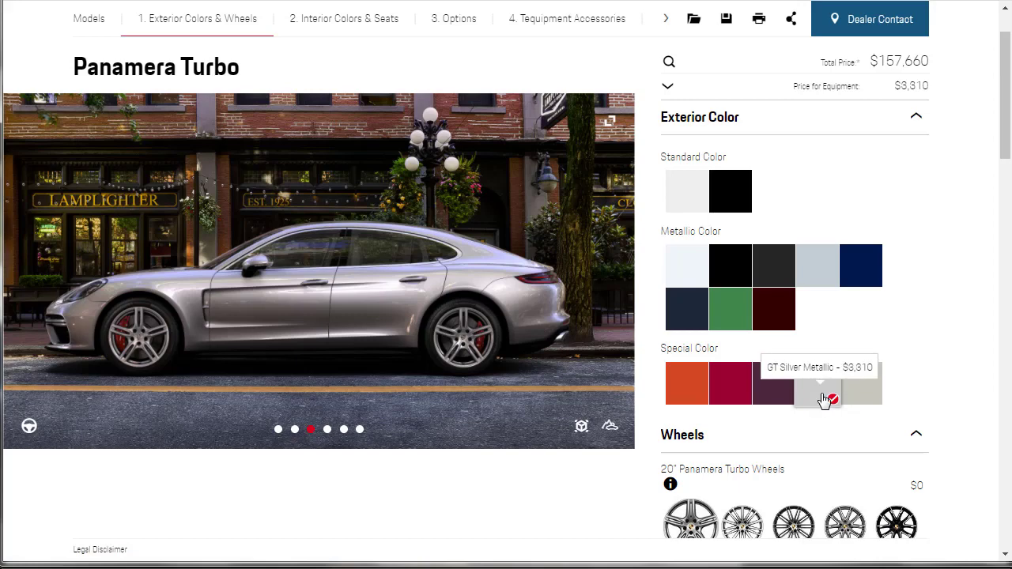
{"action": "left_click", "coordinate": [861, 388]}
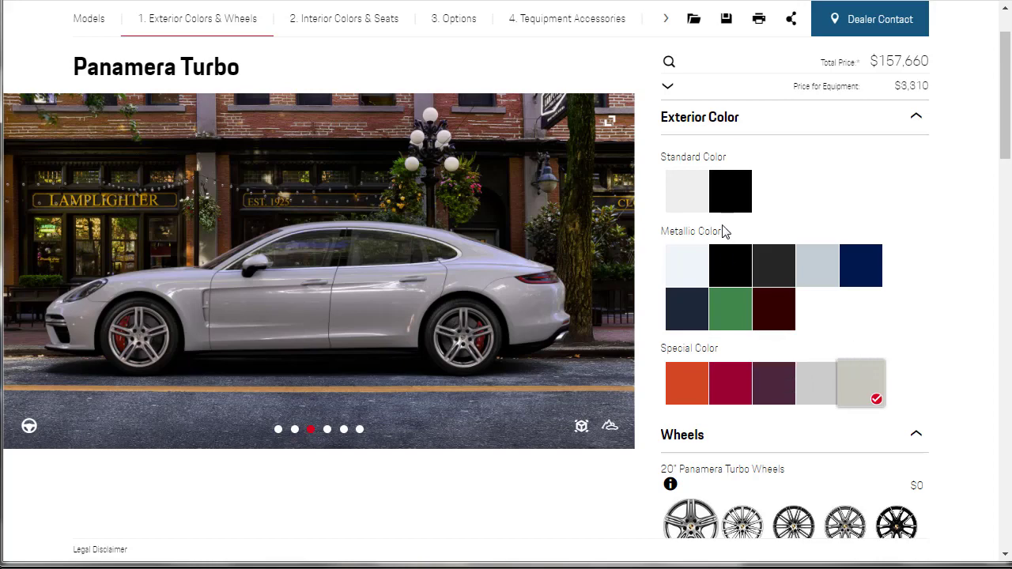
Set the exterior color to standard Black and show the car from the rear
{"action": "left_click", "coordinate": [734, 206]}
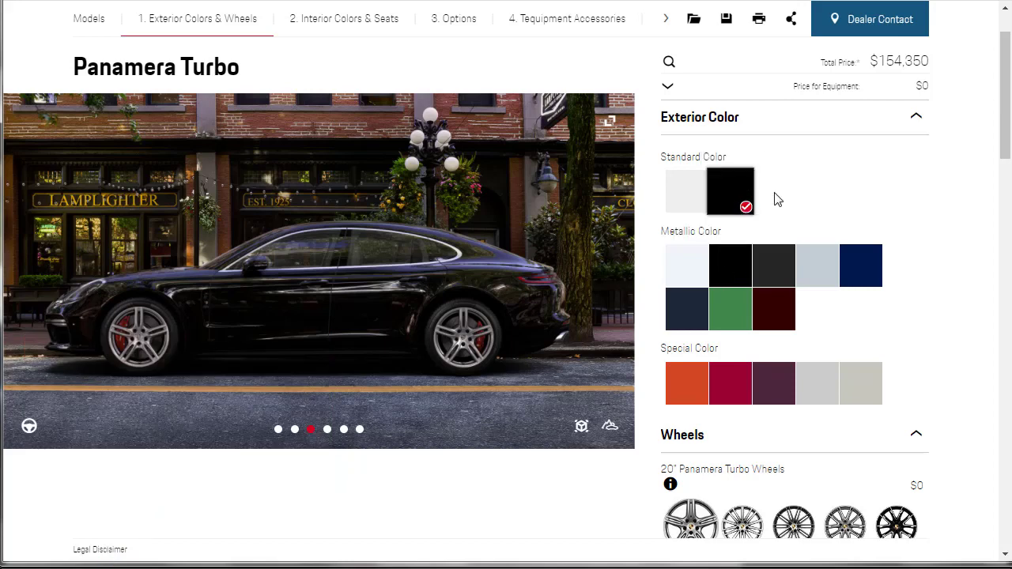
{"action": "left_click", "coordinate": [28, 278]}
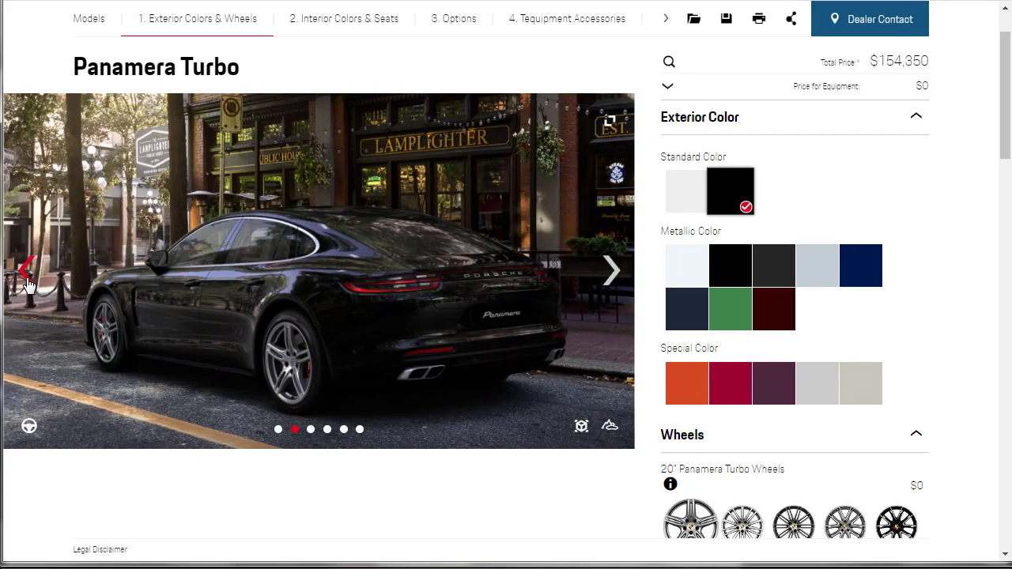
Add the 21" Exclusive Design Wheels in Exterior Color, choose Carmine Red as the required paint and accept the changes
{"action": "scroll", "coordinate": [454, 493], "scroll_direction": "down", "scroll_amount": 4}
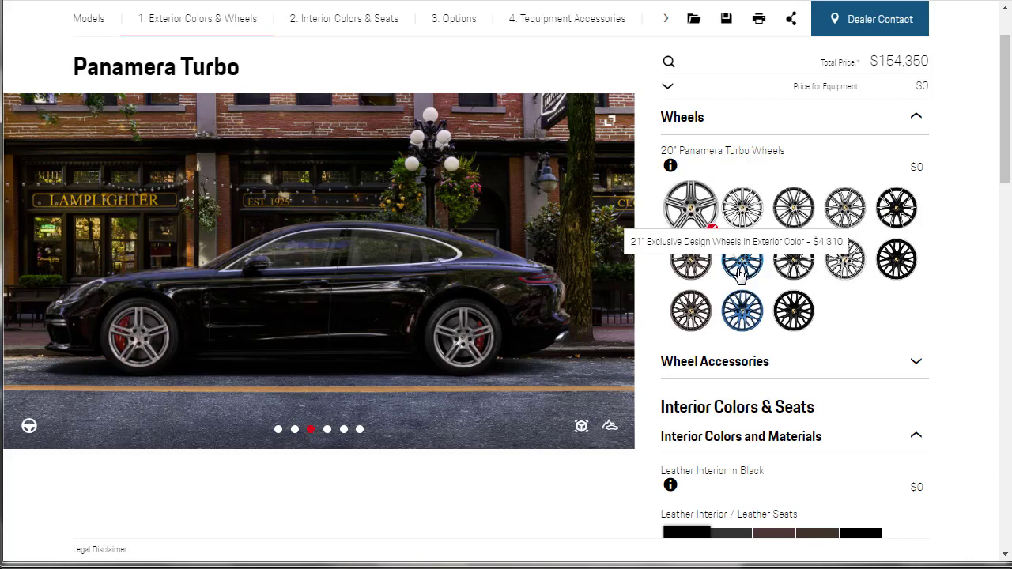
{"action": "left_click", "coordinate": [741, 269]}
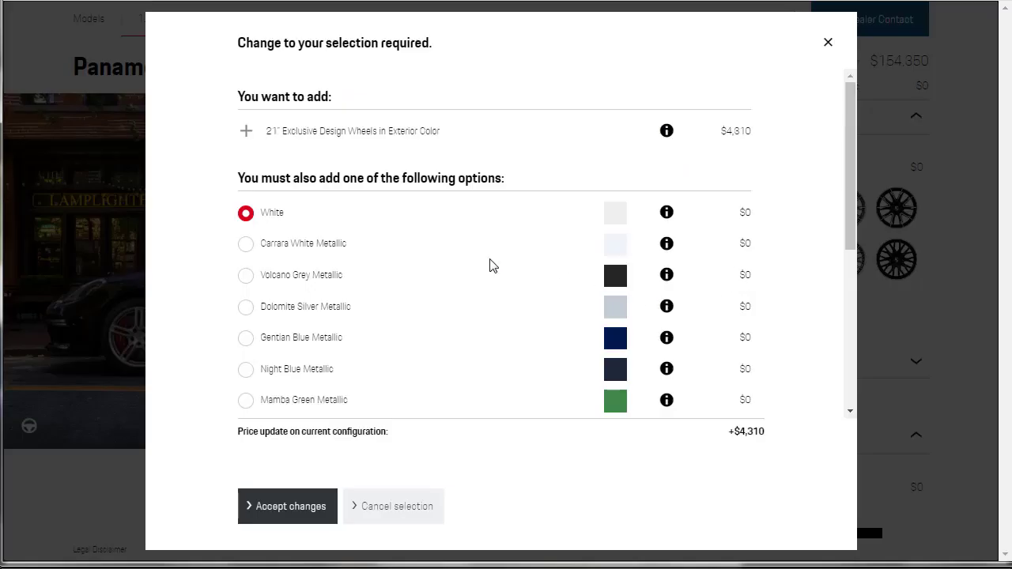
{"action": "triple_click", "coordinate": [310, 131]}
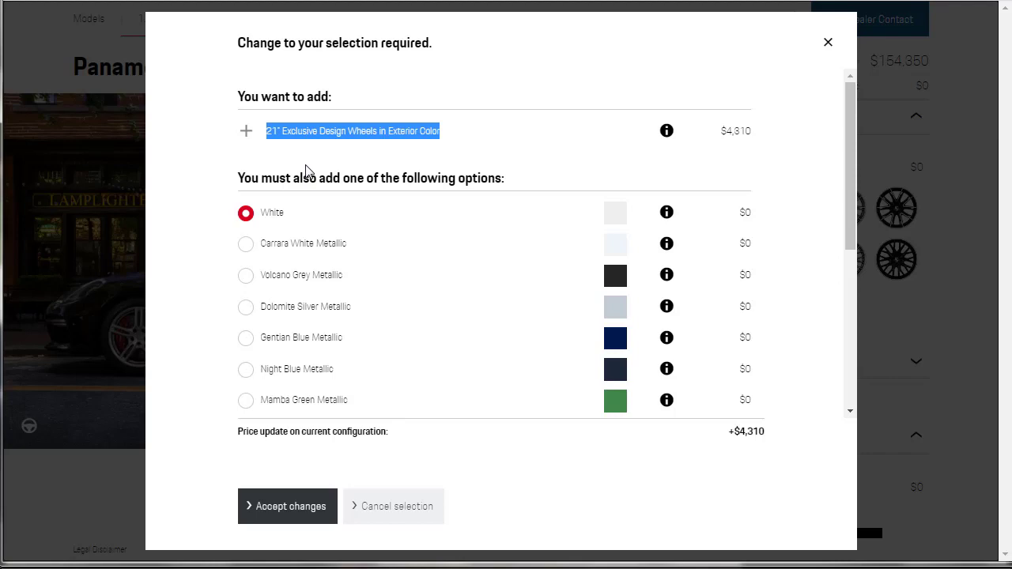
{"action": "left_click_drag", "start_coordinate": [850, 132], "coordinate": [830, 223]}
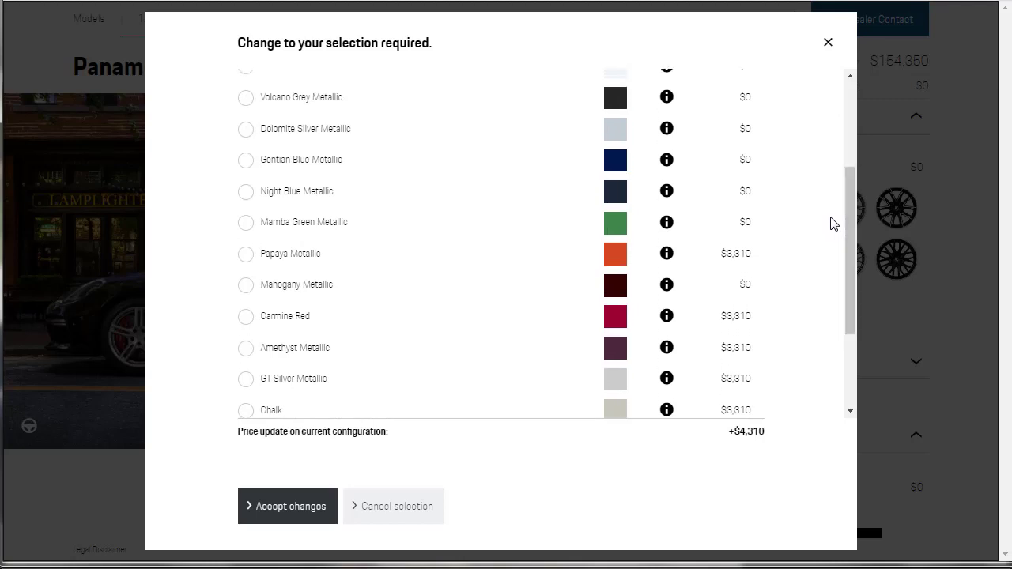
{"action": "left_click", "coordinate": [246, 318]}
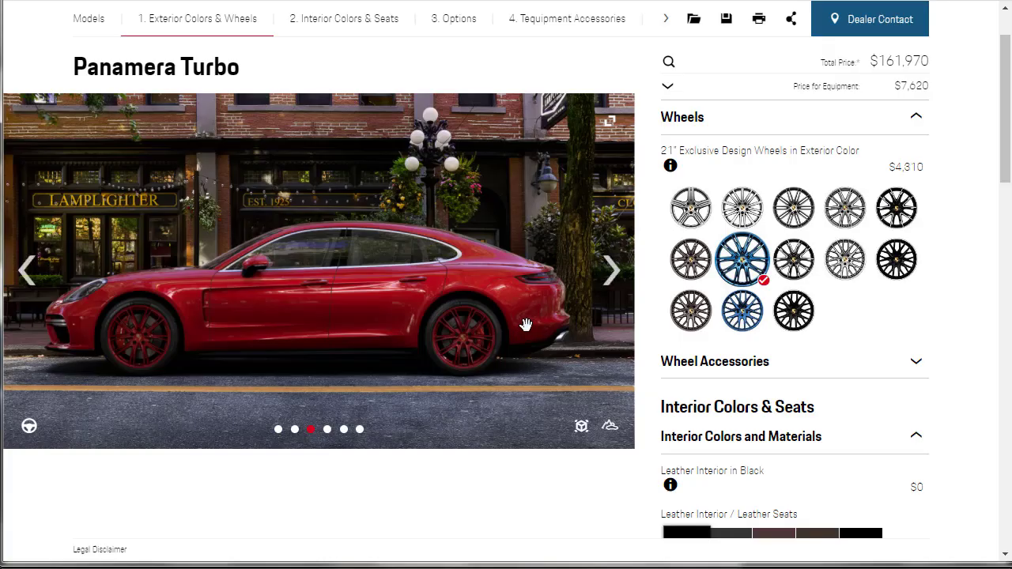
View the configured car from the rear and check its total price
{"action": "left_click", "coordinate": [27, 279]}
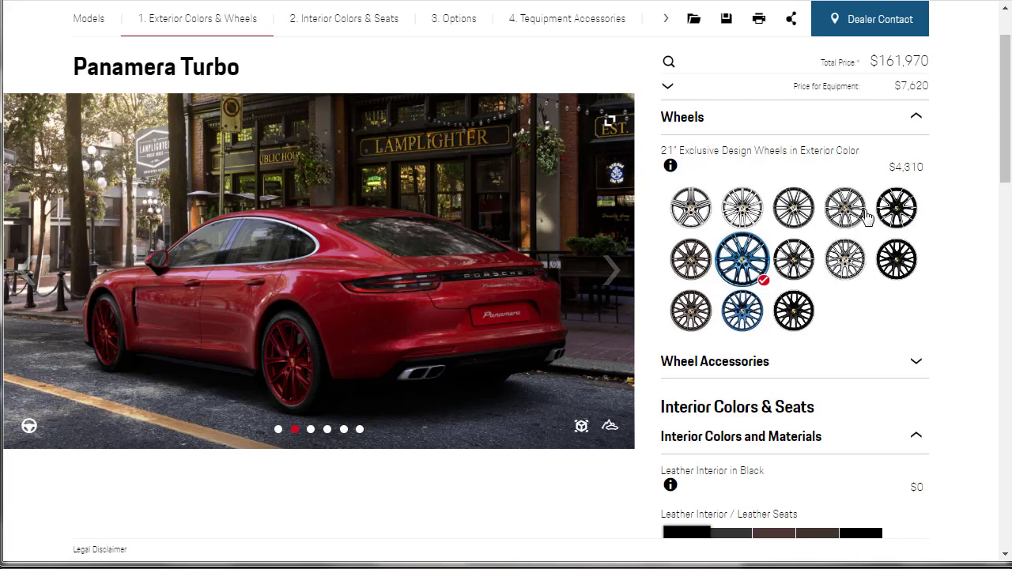
{"action": "double_click", "coordinate": [888, 64]}
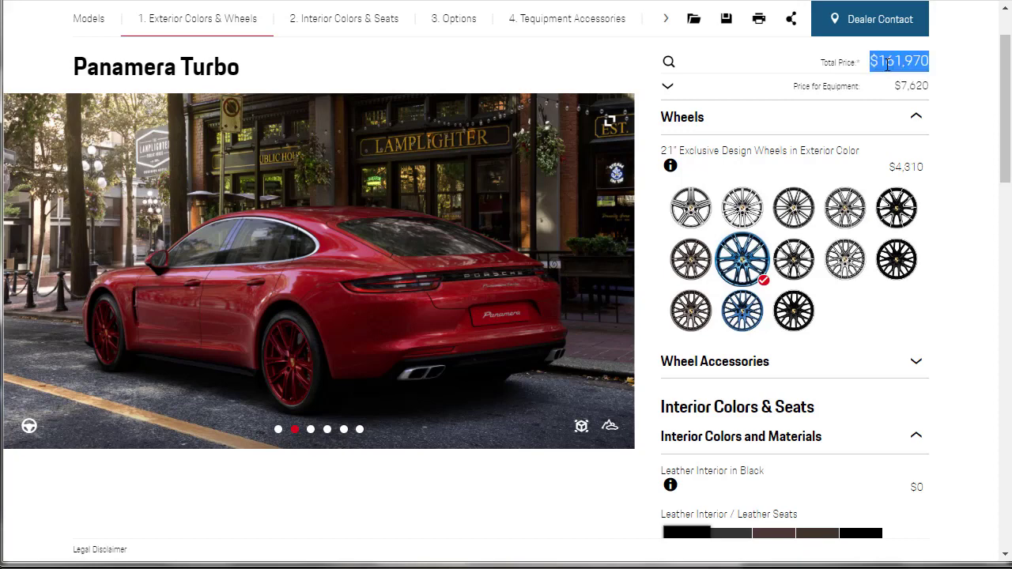
Add the All-Season Tires for 21" Wheels from the wheel accessories and show the car from the side
{"action": "left_click", "coordinate": [922, 125]}
{"action": "left_click", "coordinate": [919, 153]}
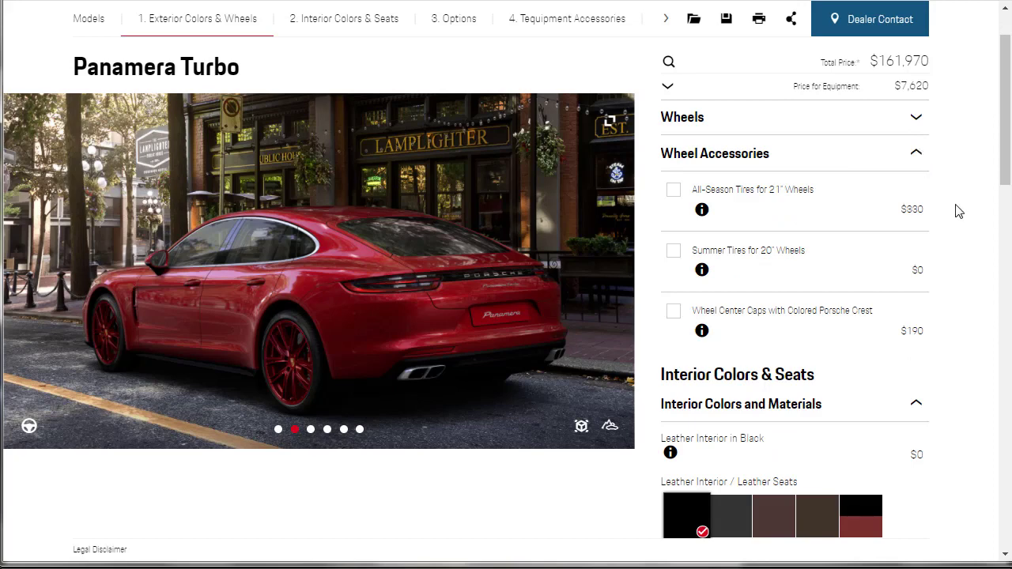
{"action": "left_click", "coordinate": [674, 192]}
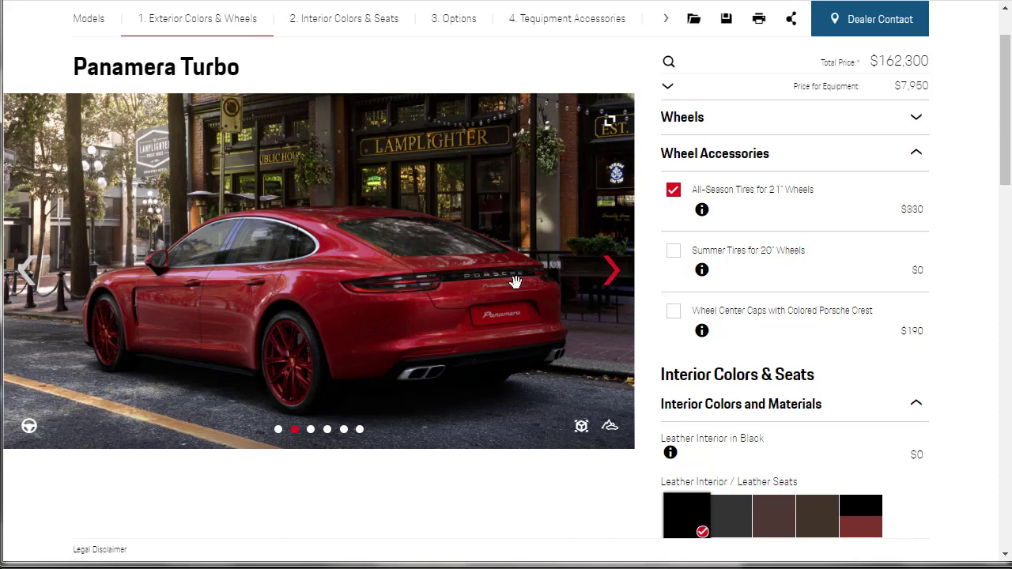
{"action": "left_click", "coordinate": [611, 277]}
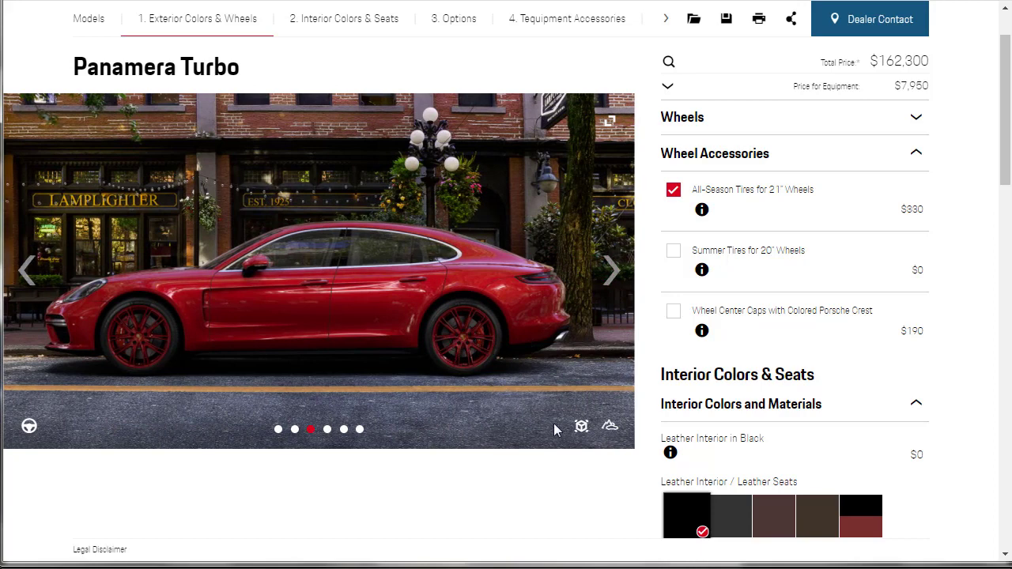
Try to add the Wheel Center Caps with Colored Porsche Crest, review the required wheel change and cancel the selection
{"action": "left_click", "coordinate": [703, 332]}
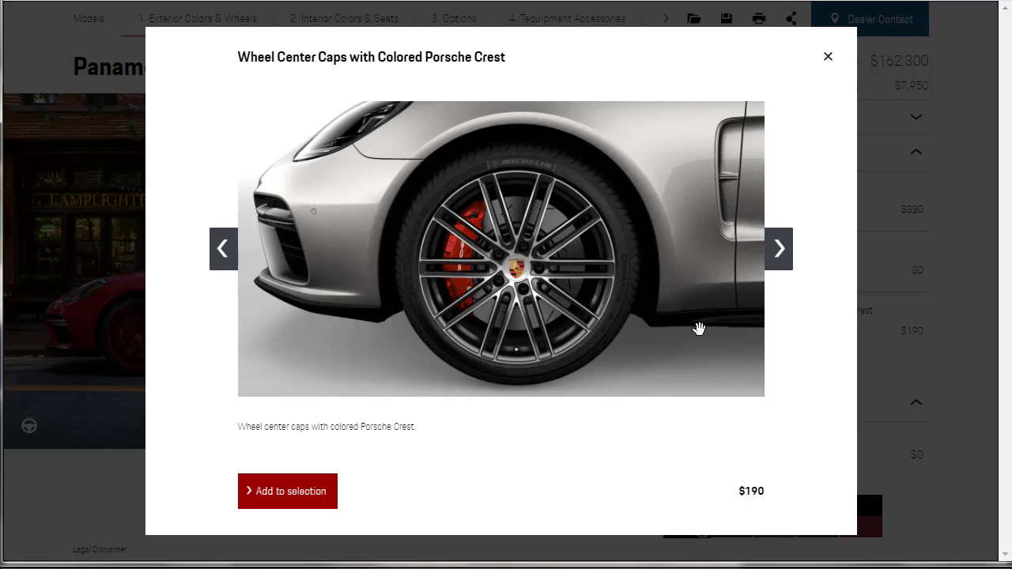
{"action": "left_click", "coordinate": [287, 491]}
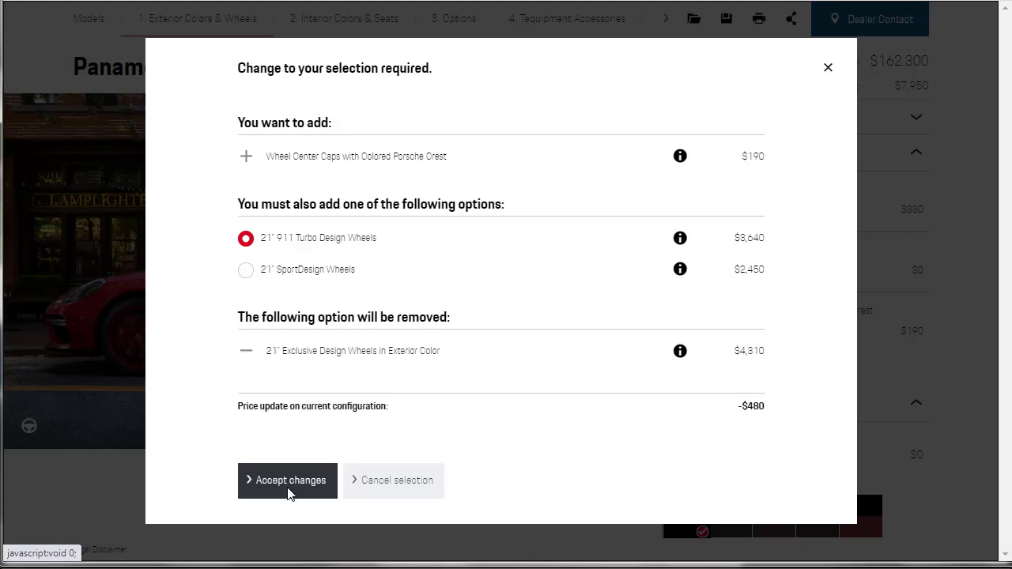
{"action": "triple_click", "coordinate": [388, 353]}
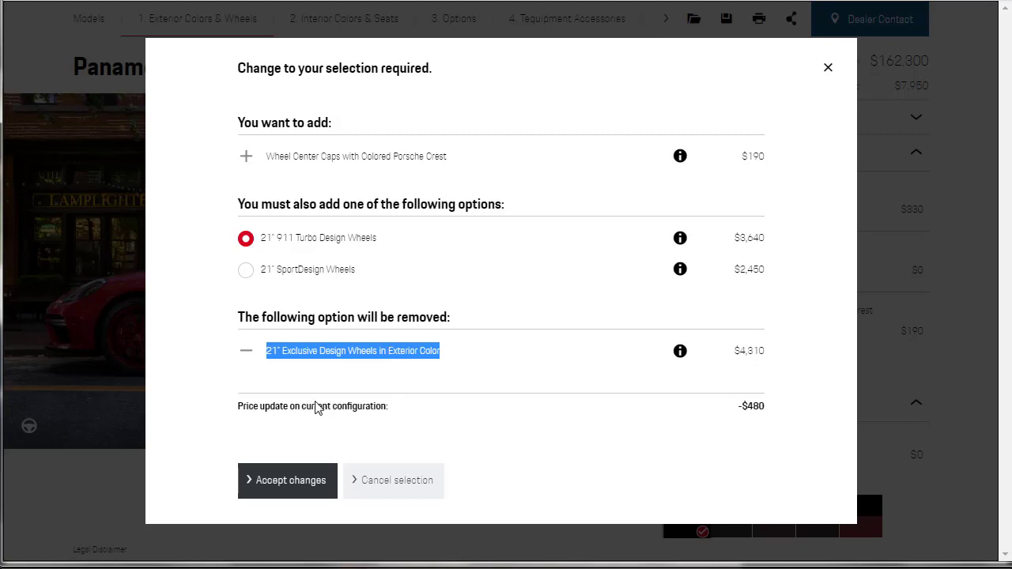
{"action": "left_click", "coordinate": [370, 491]}
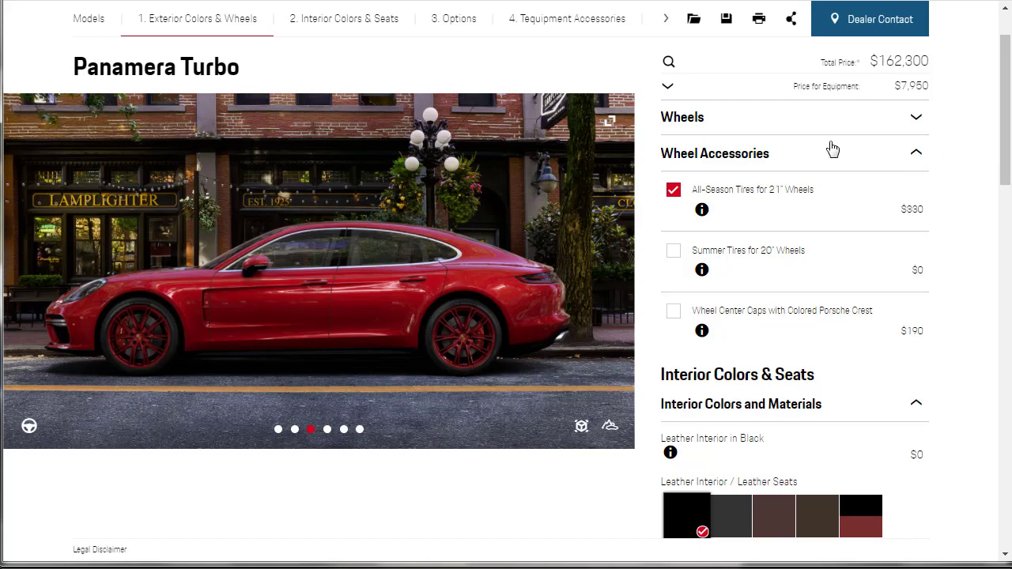
Collapse the Wheel Accessories section and highlight the Interior Colors & Seats heading
{"action": "left_click", "coordinate": [916, 154]}
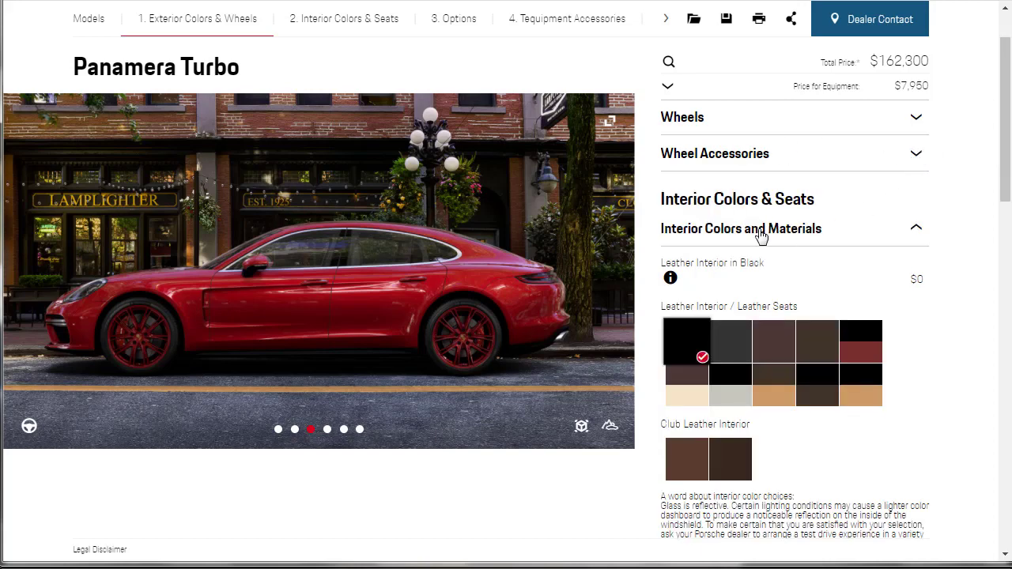
{"action": "triple_click", "coordinate": [685, 200]}
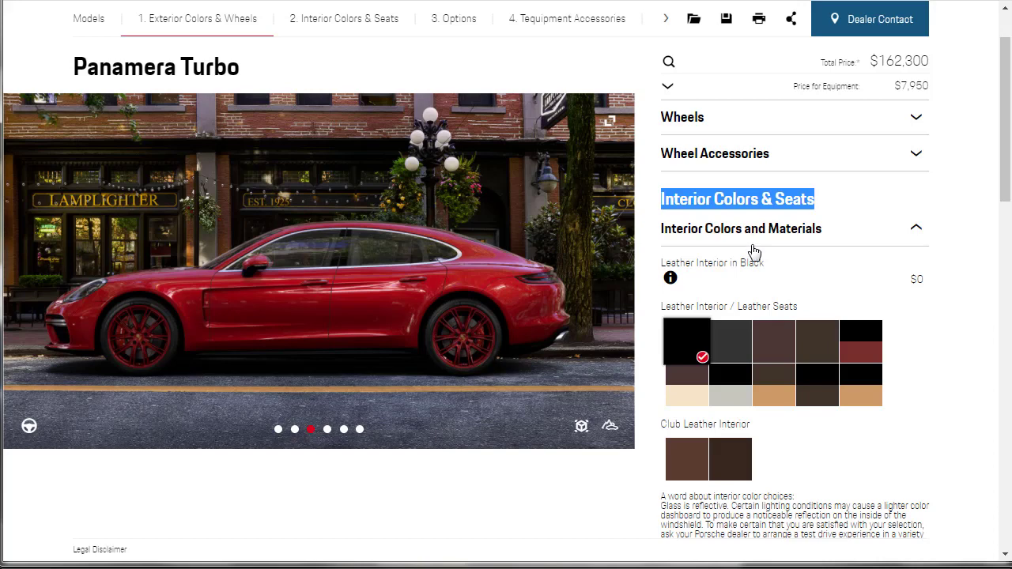
Inspect the black leather interior from the front-seat, rear-seat and dashboard views
{"action": "left_click", "coordinate": [28, 429]}
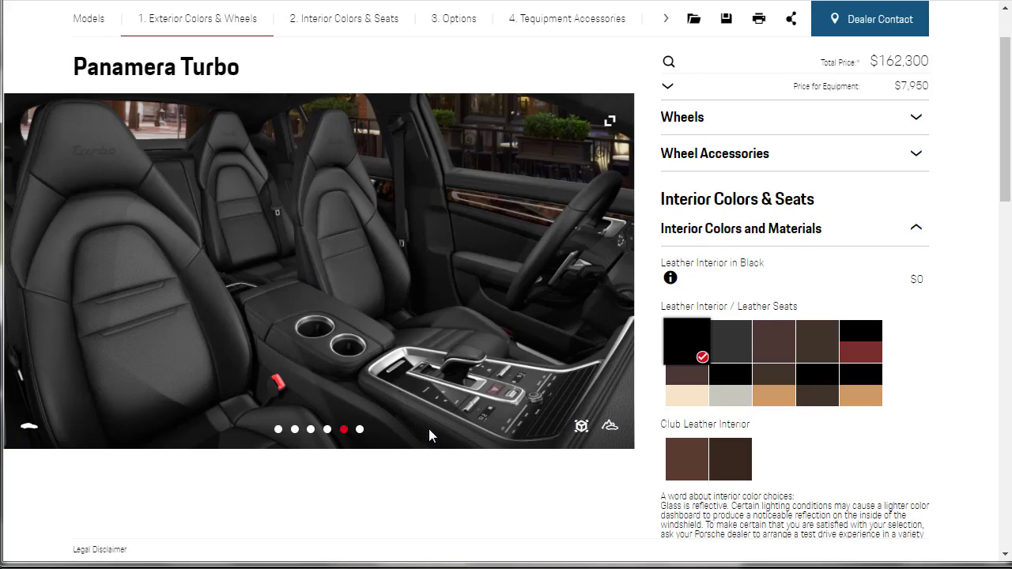
{"action": "left_click", "coordinate": [360, 429]}
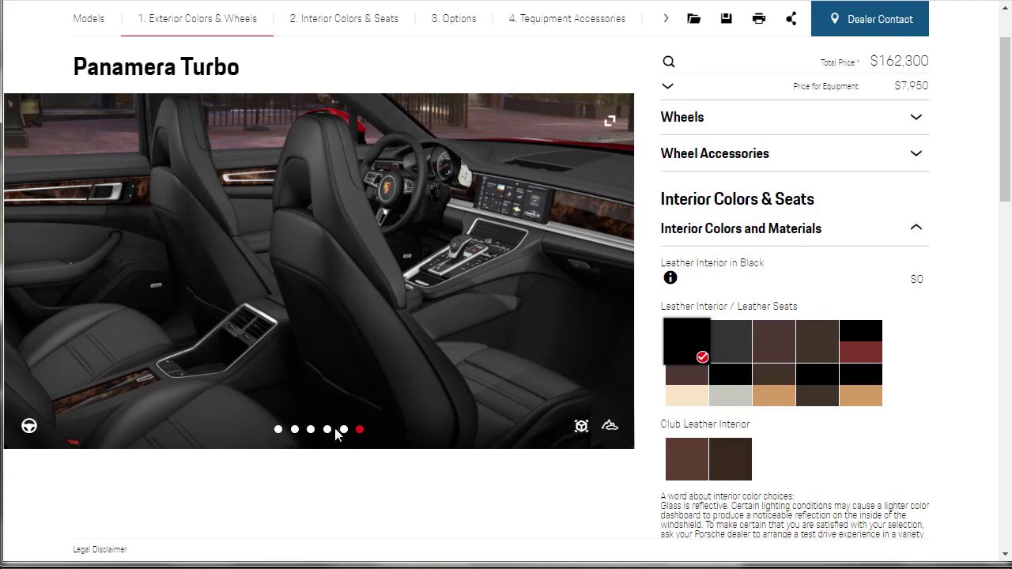
{"action": "left_click", "coordinate": [328, 430]}
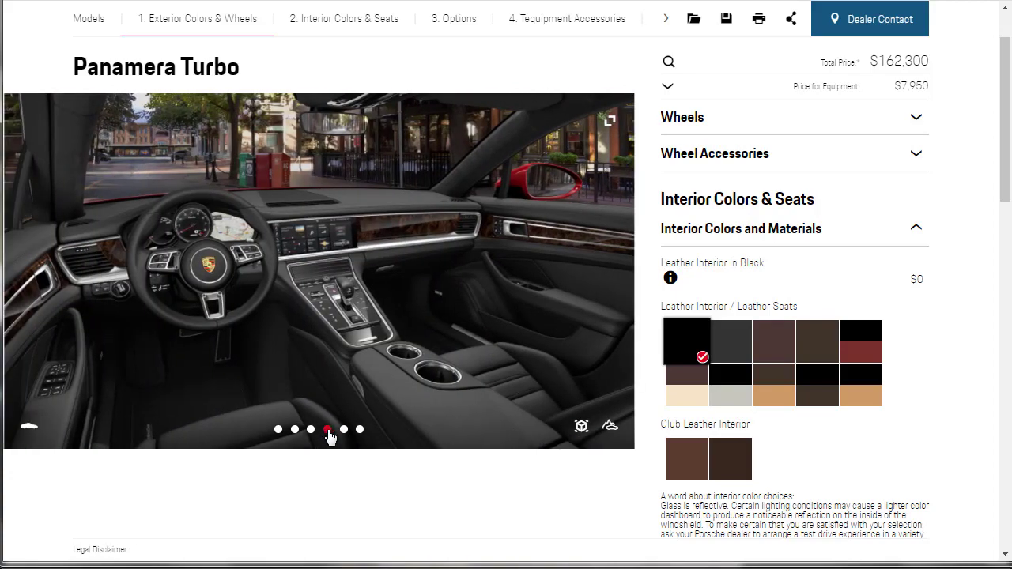
{"action": "left_click", "coordinate": [360, 429]}
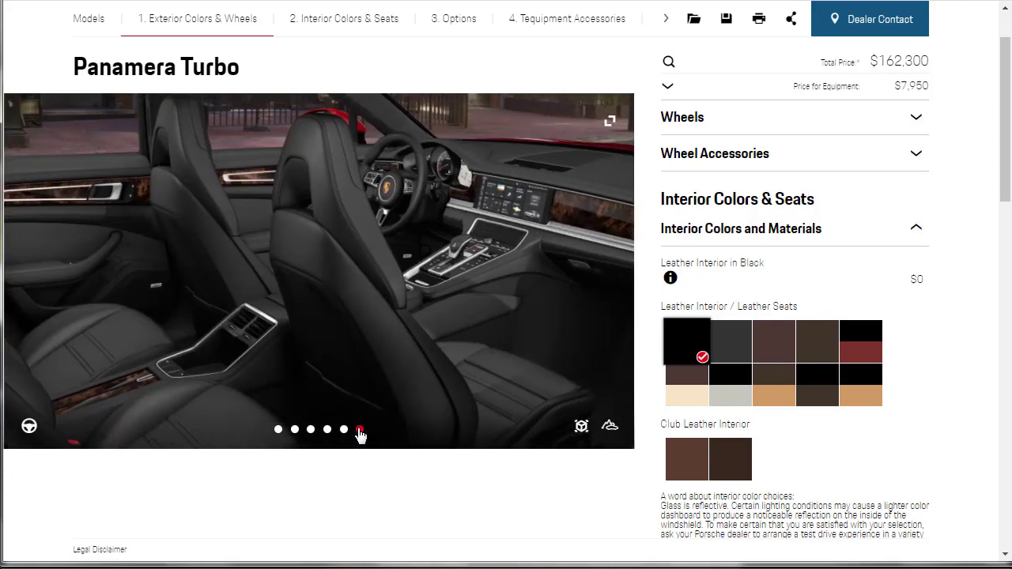
{"action": "left_click", "coordinate": [327, 430]}
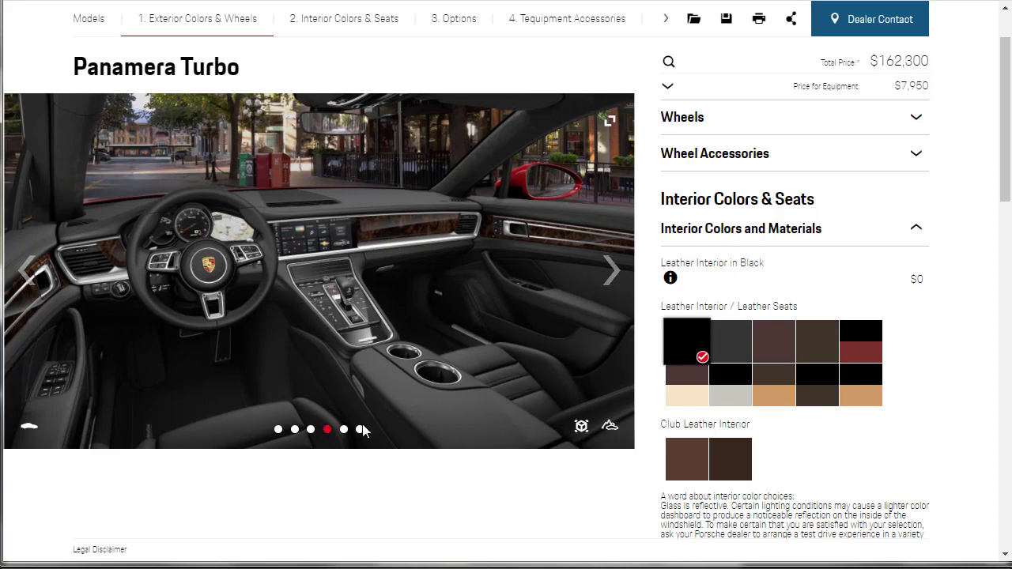
Preview the Marsala and Saddle Brown leather interiors on the front seats, and choose the Leather Interior in Black/Bordeaux Red
{"action": "left_click", "coordinate": [344, 430]}
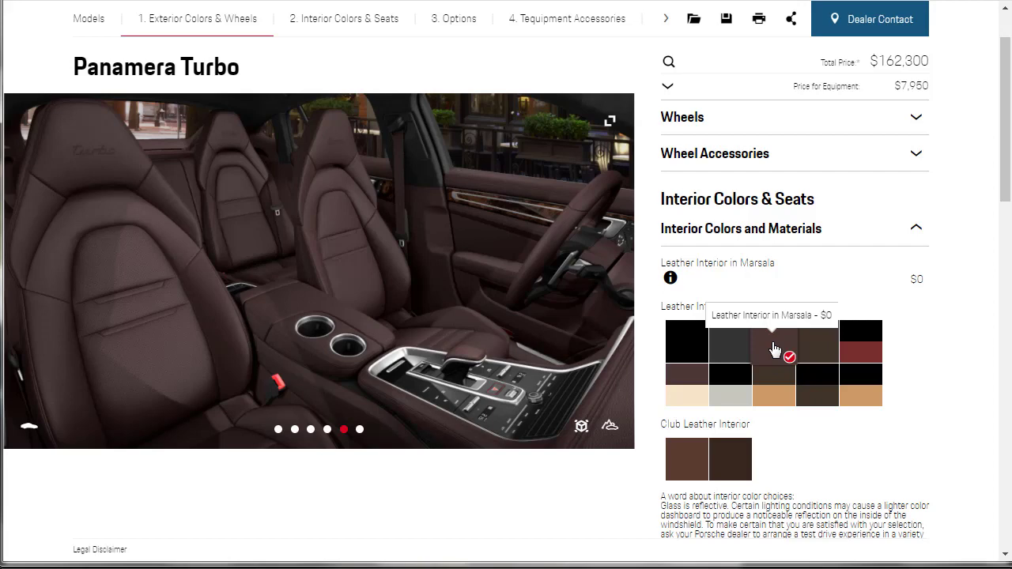
{"action": "left_click", "coordinate": [810, 362]}
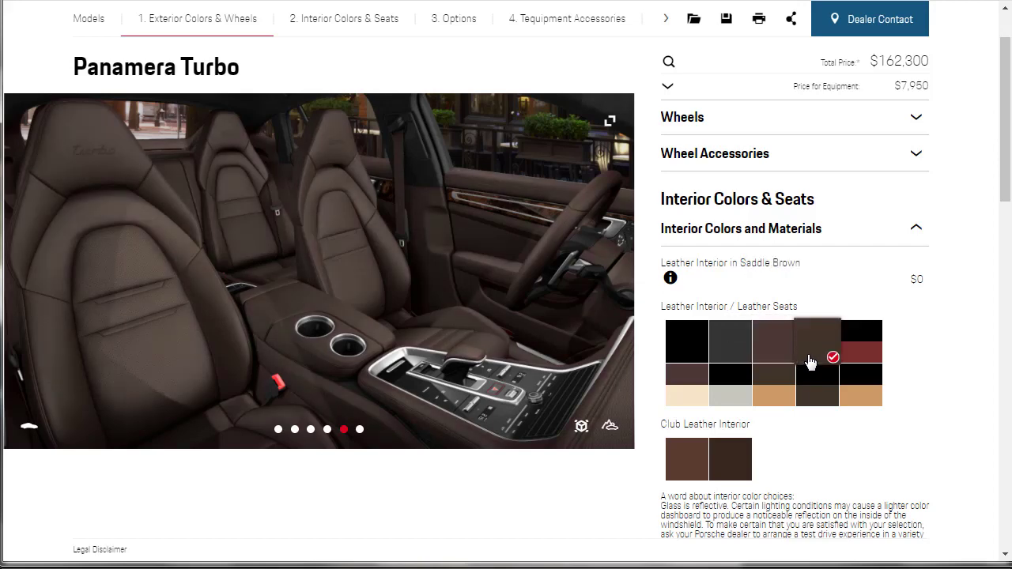
{"action": "left_click", "coordinate": [872, 343]}
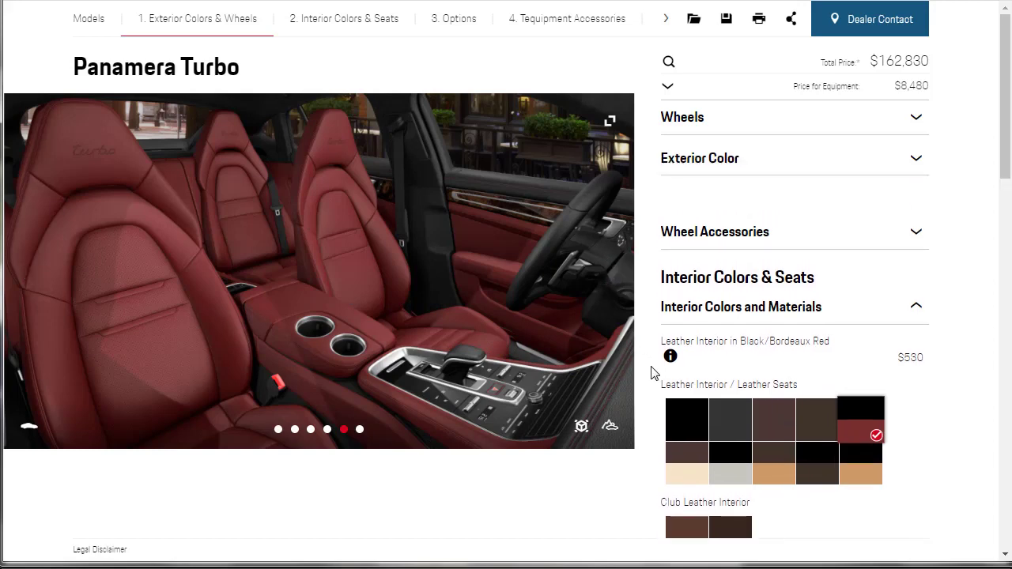
Show the car's exterior from the front and request the standard exterior color Black
{"action": "left_click", "coordinate": [917, 163]}
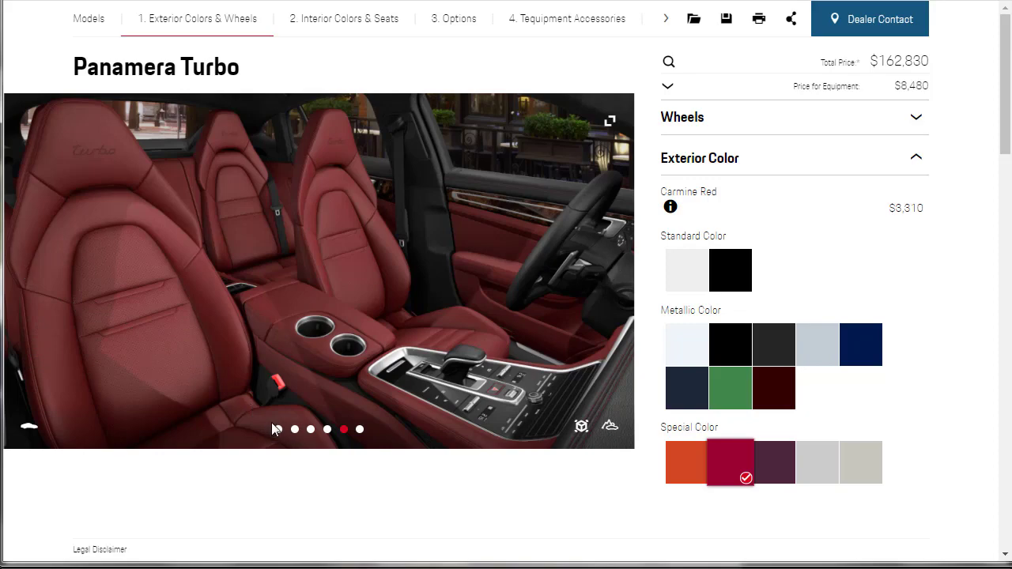
{"action": "left_click", "coordinate": [278, 430]}
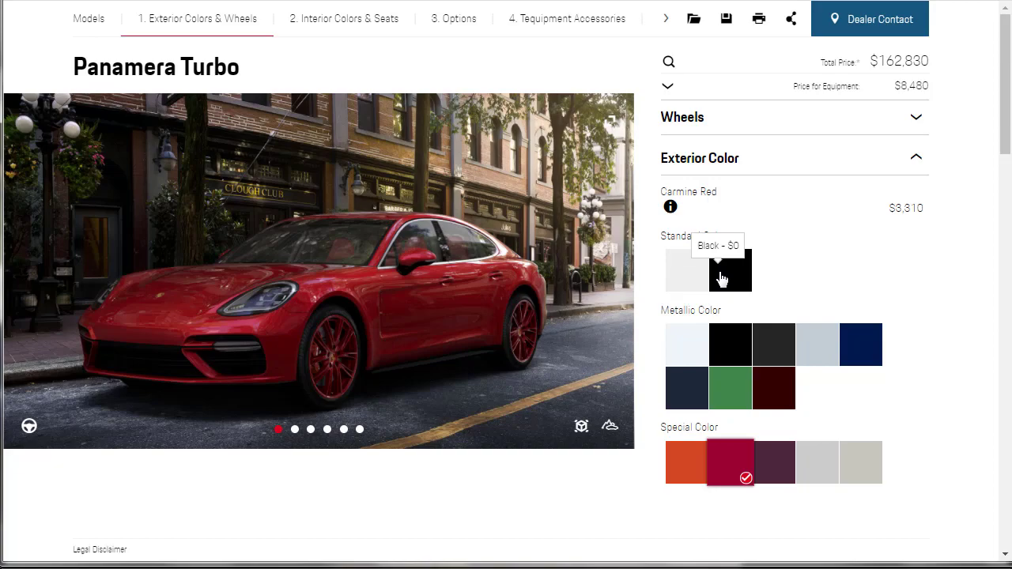
{"action": "left_click", "coordinate": [721, 278]}
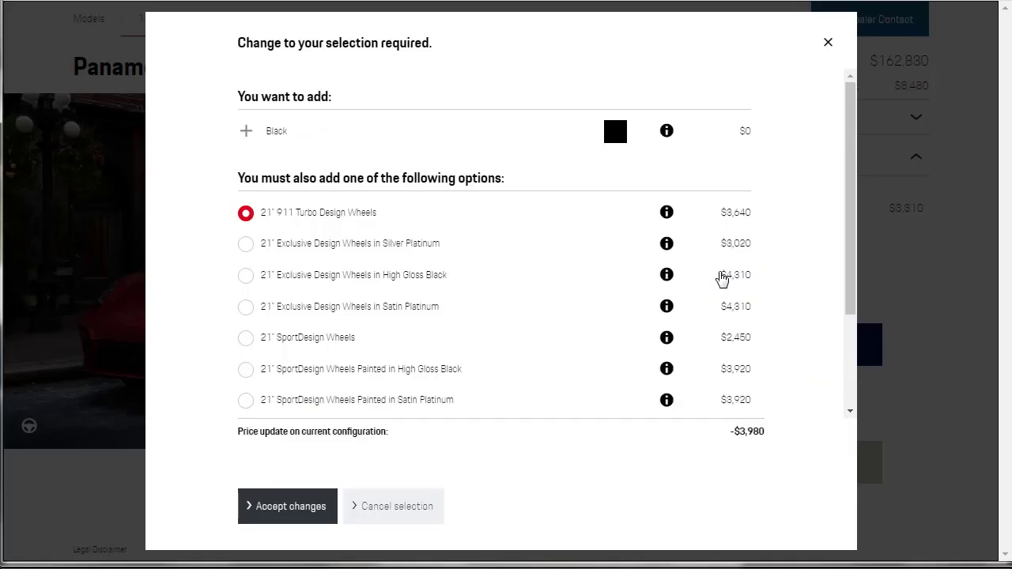
Review the required wheel options and the details of the 21" 911 Turbo Design Wheels, and accept the change with those wheels
{"action": "scroll", "coordinate": [760, 278], "scroll_direction": "down", "scroll_amount": 3}
{"action": "scroll", "coordinate": [775, 279], "scroll_direction": "up", "scroll_amount": 3}
{"action": "left_click", "coordinate": [666, 212]}
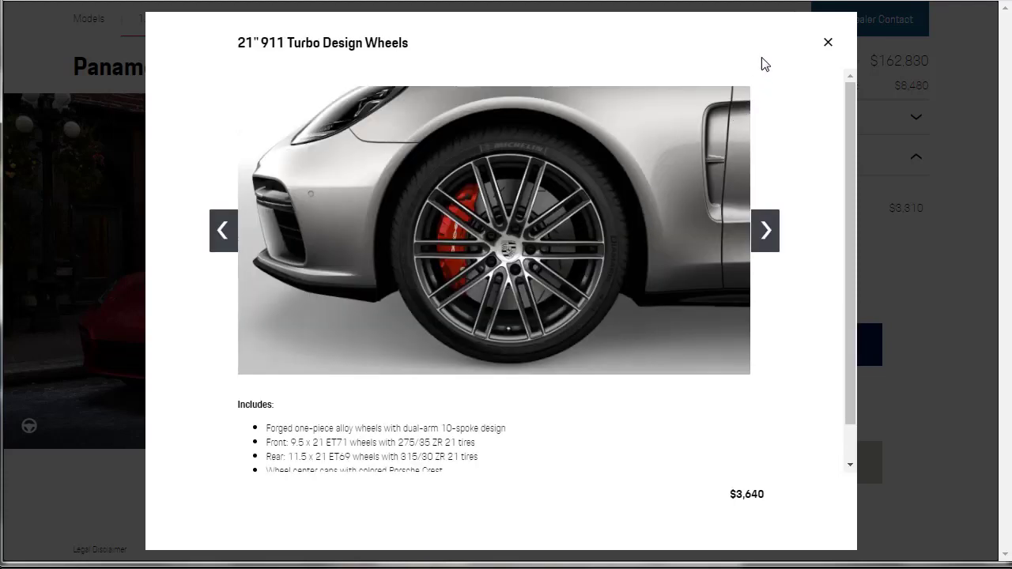
{"action": "left_click", "coordinate": [828, 49]}
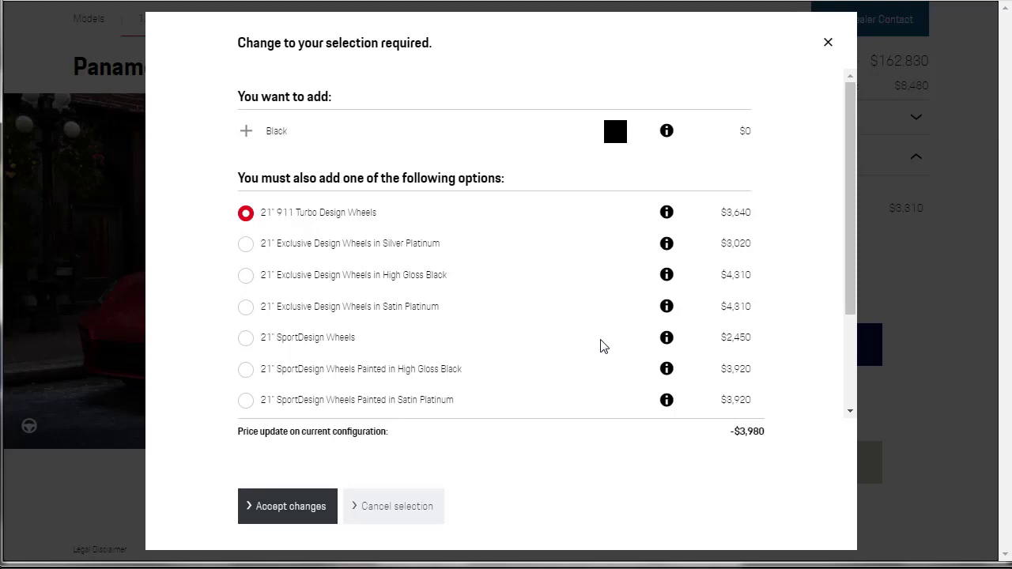
{"action": "left_click", "coordinate": [285, 506]}
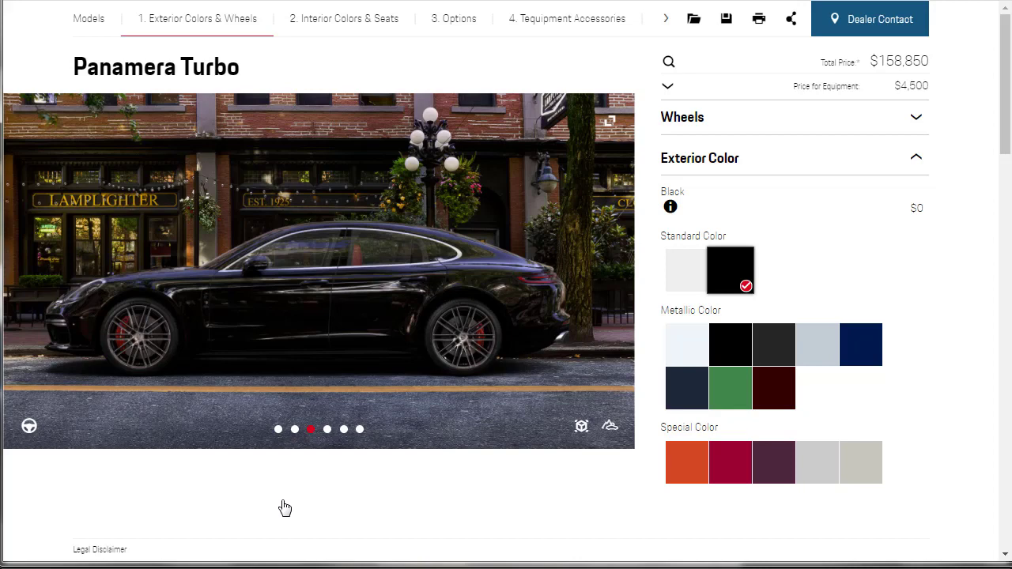
Examine the black car from the front, rear and side with the wheel options expanded
{"action": "left_click", "coordinate": [278, 431]}
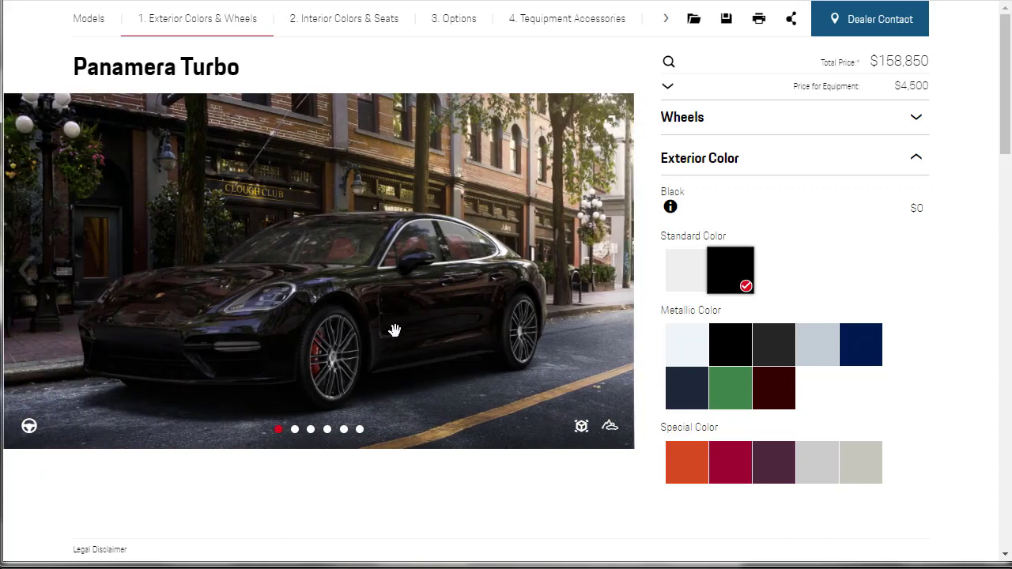
{"action": "left_click", "coordinate": [914, 118]}
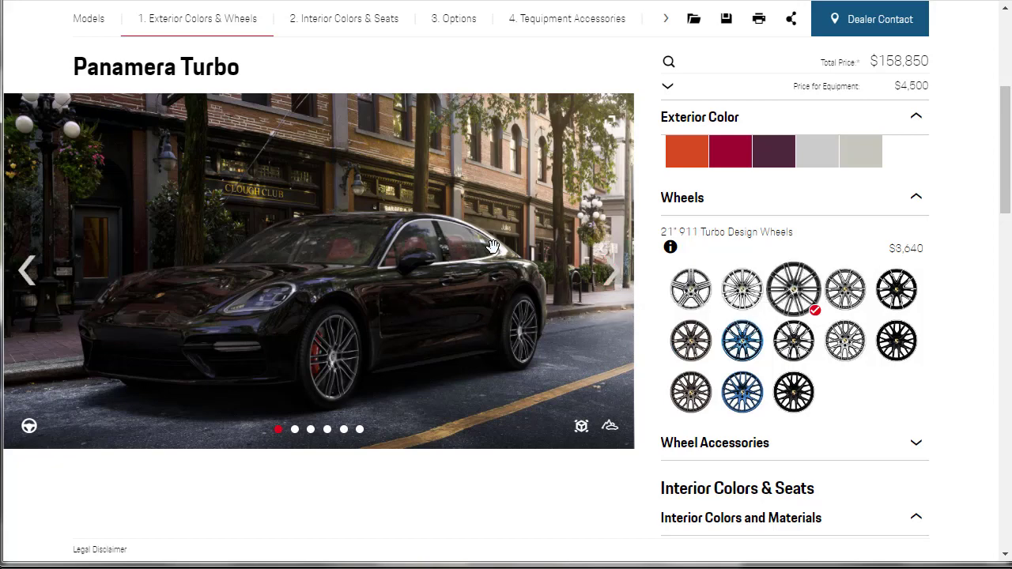
{"action": "left_click", "coordinate": [617, 258]}
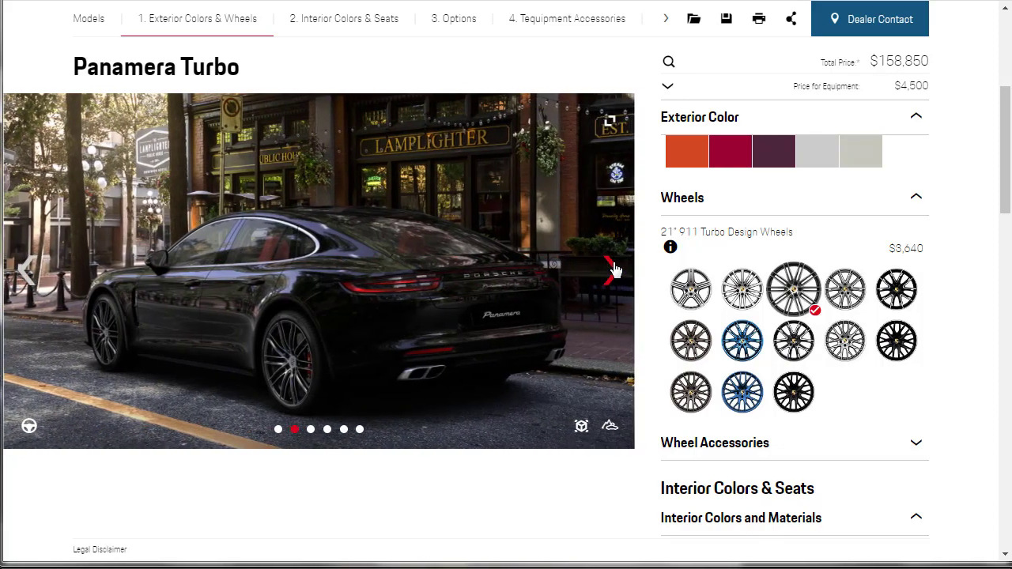
{"action": "left_click", "coordinate": [616, 269]}
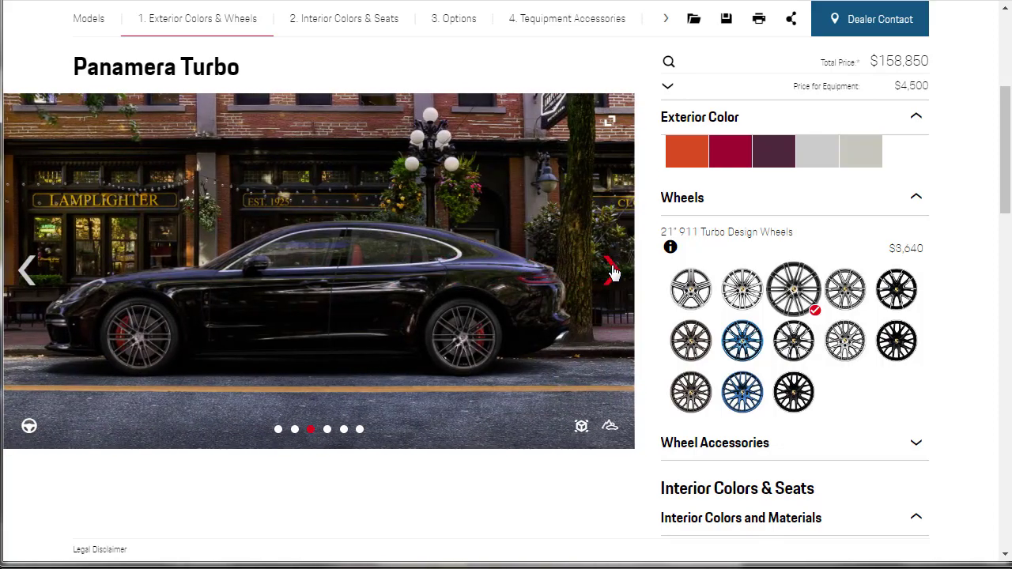
Collapse the wheel options and review the Black/Bordeaux Red leather interior in the interior views
{"action": "left_click", "coordinate": [914, 201]}
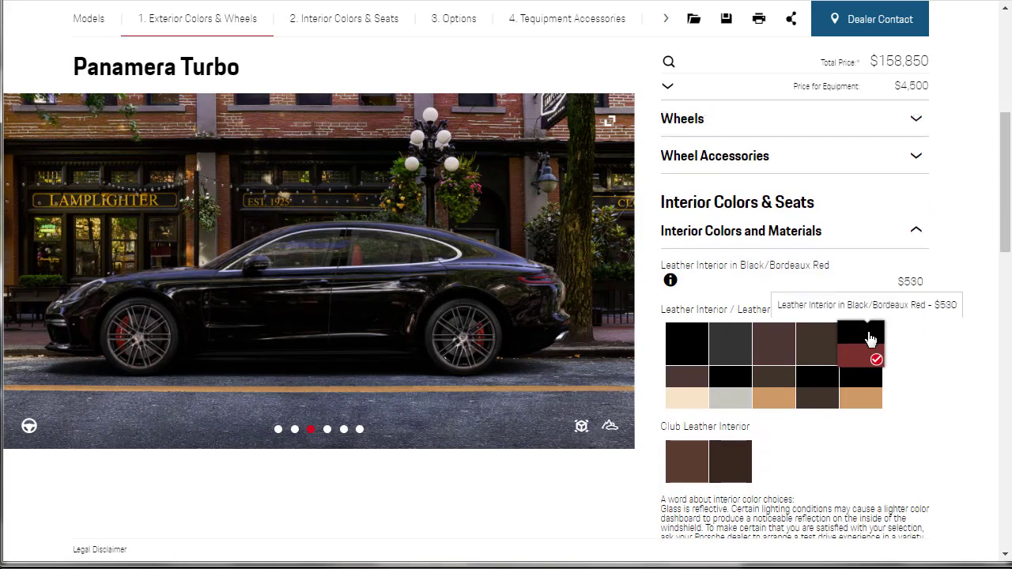
{"action": "left_click", "coordinate": [30, 427]}
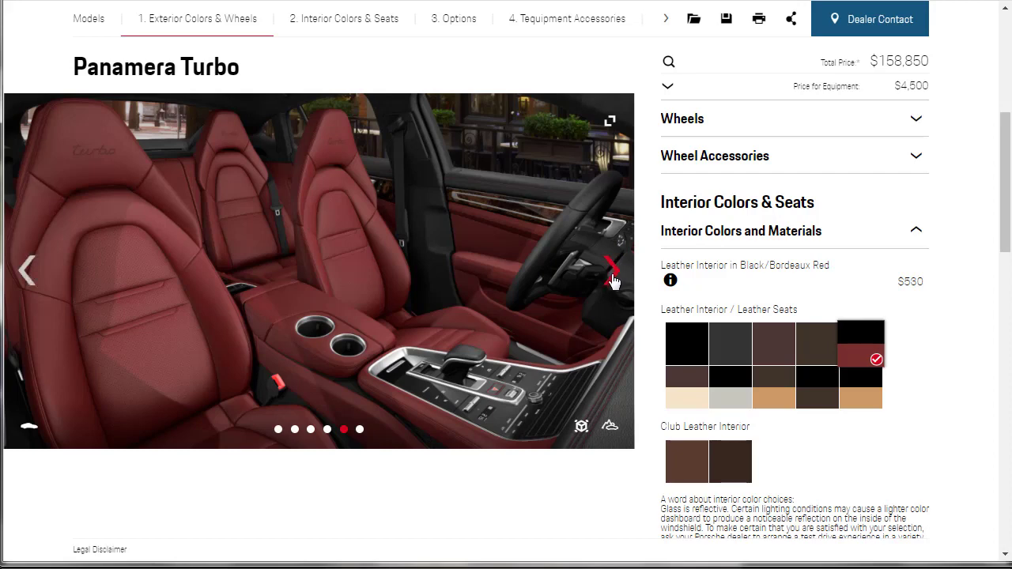
{"action": "left_click", "coordinate": [613, 277]}
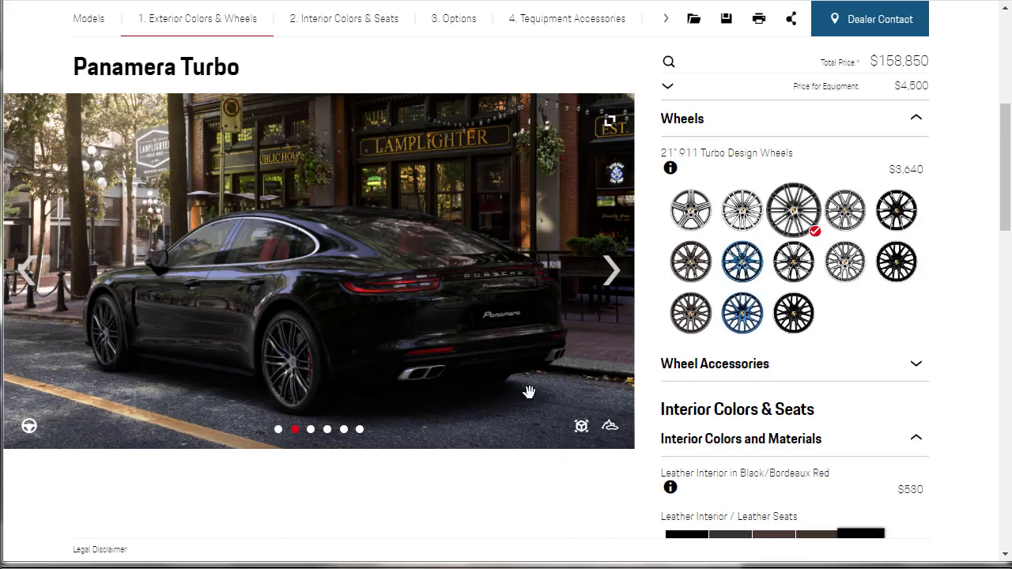
Compare the 21" 911 Turbo Design Wheels on the black car from the side and front
{"action": "left_click", "coordinate": [611, 273]}
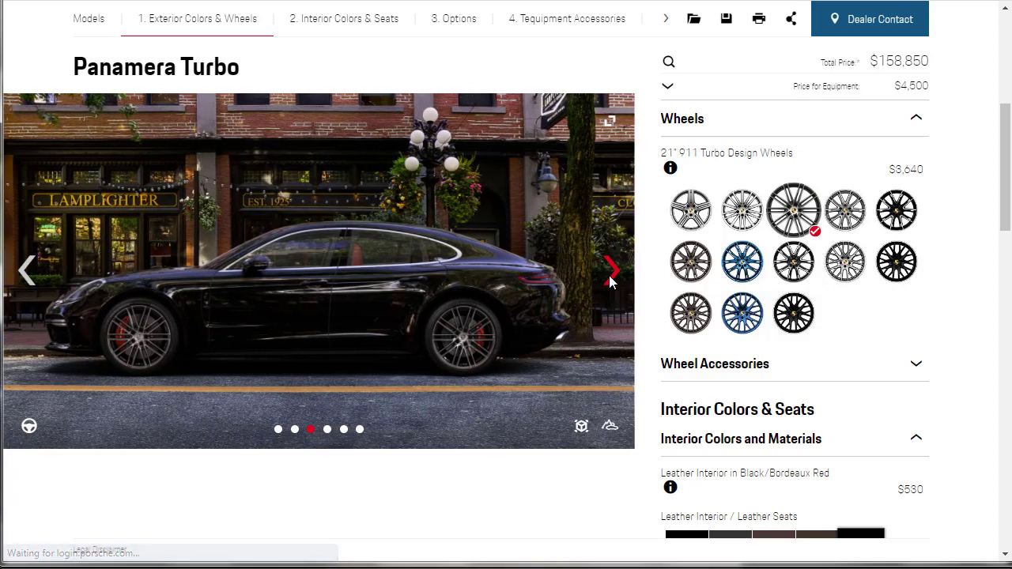
{"action": "left_click", "coordinate": [24, 291]}
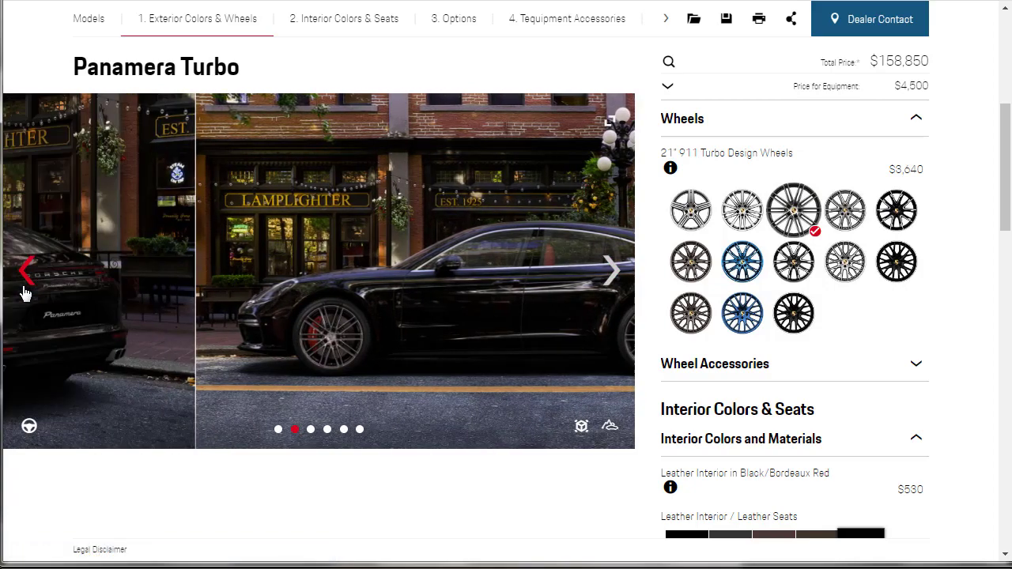
{"action": "left_click", "coordinate": [24, 291]}
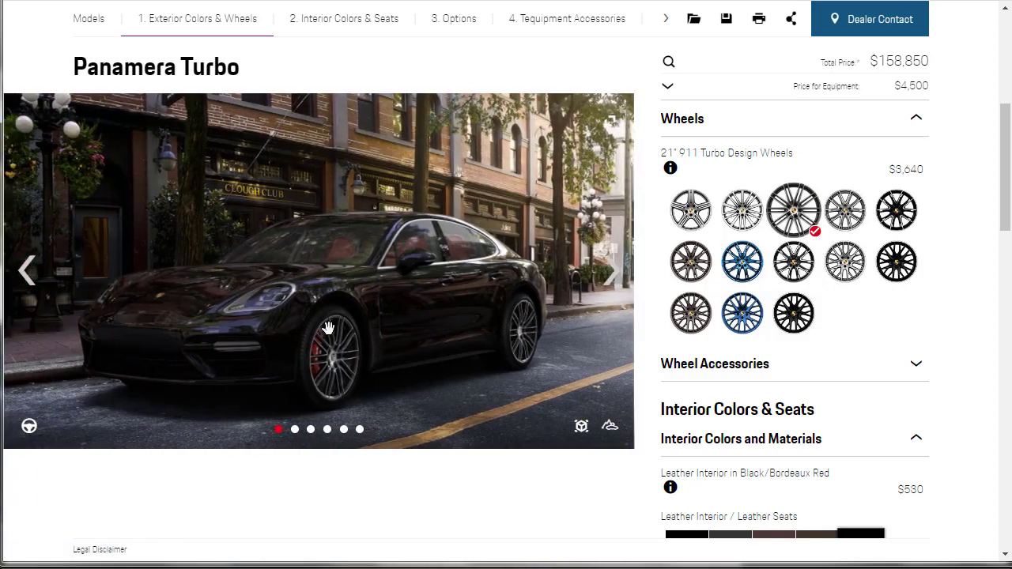
Try the 21" SportDesign Wheels Painted in Satin Platinum and view the car from the rear and side
{"action": "left_click", "coordinate": [694, 316]}
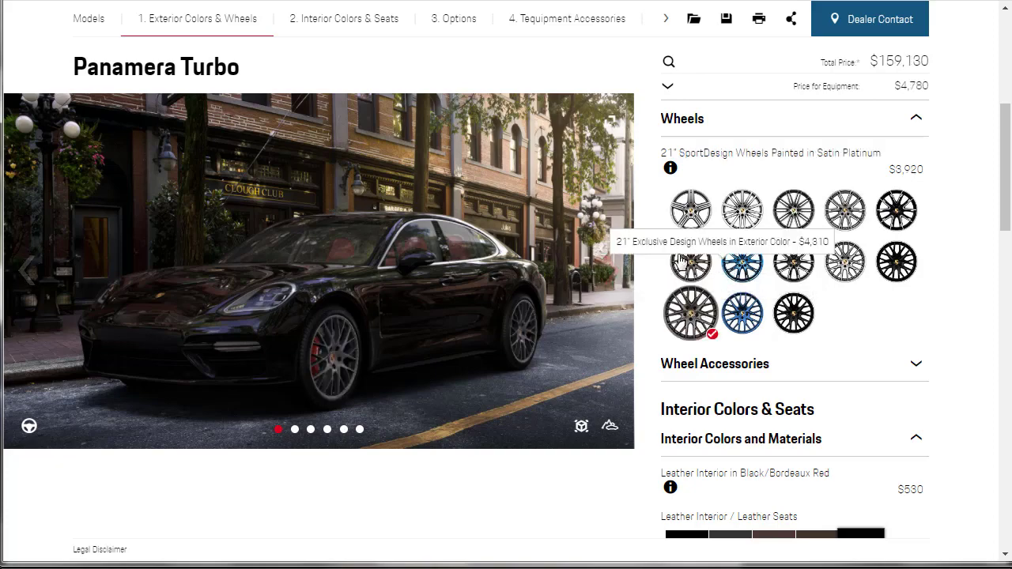
{"action": "left_click", "coordinate": [610, 273]}
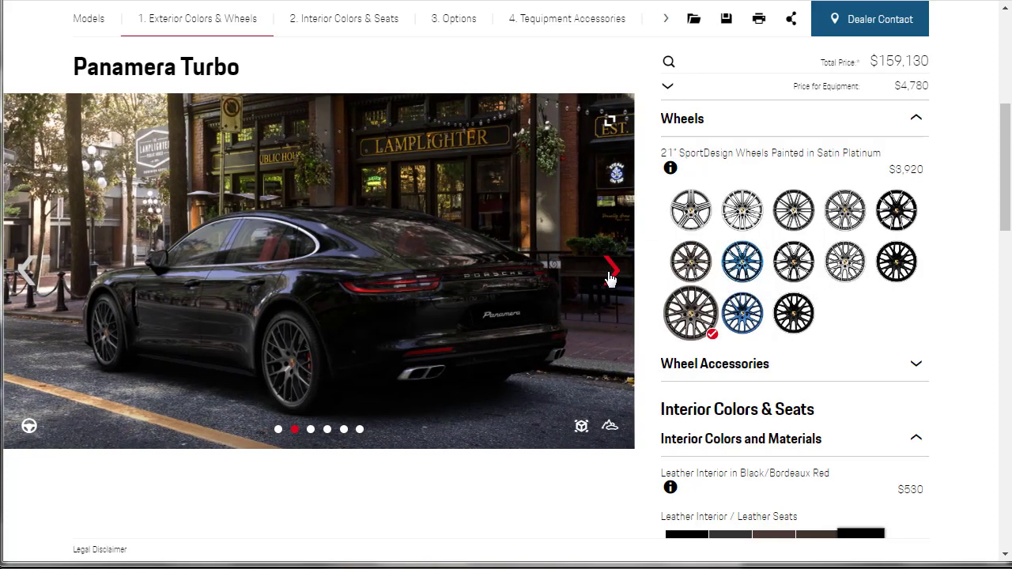
{"action": "left_click", "coordinate": [610, 273]}
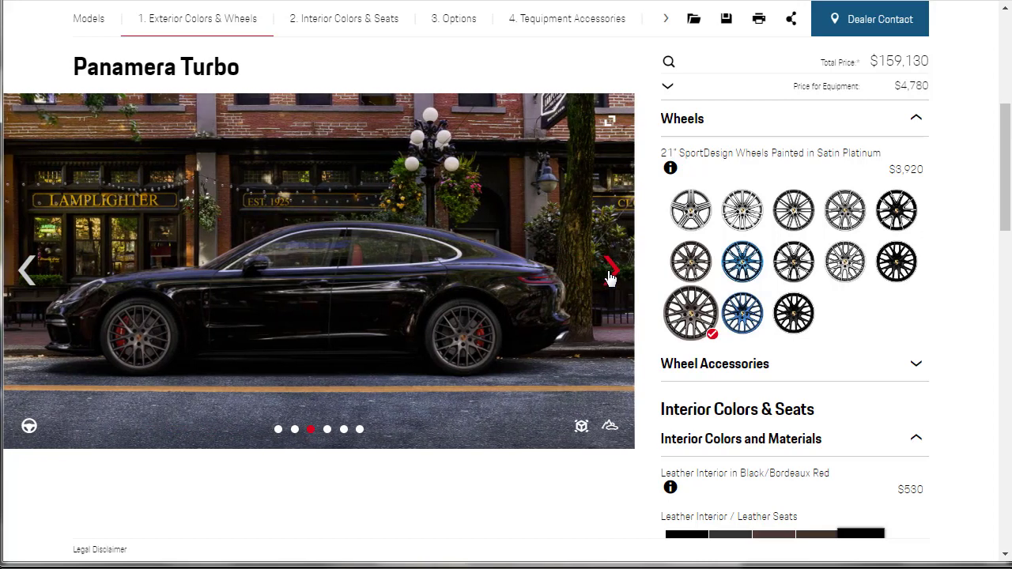
Try the 21" SportDesign Wheels, return to the 21" 911 Turbo Design Wheels and view the car from the rear
{"action": "left_click", "coordinate": [846, 263]}
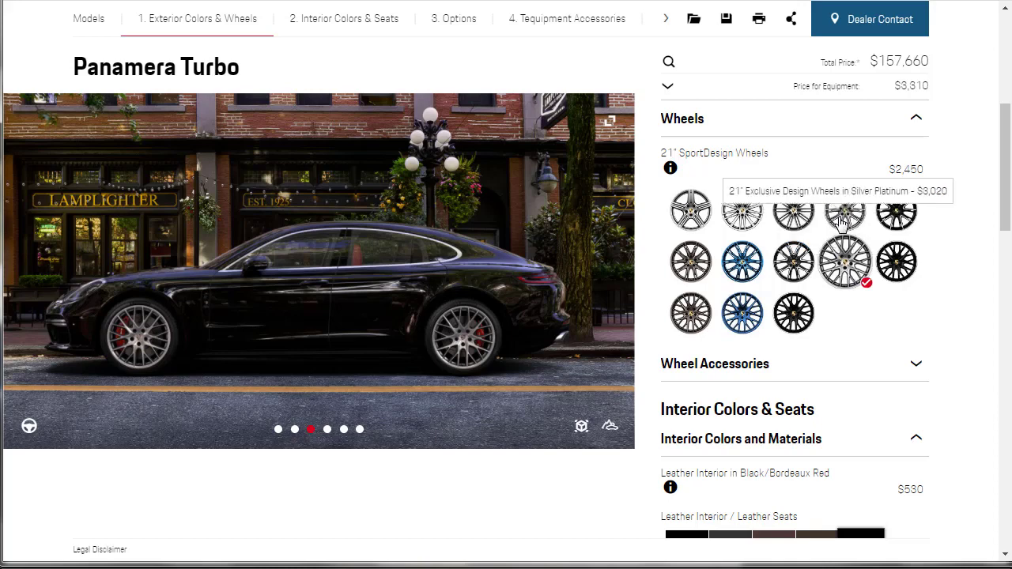
{"action": "left_click", "coordinate": [784, 213]}
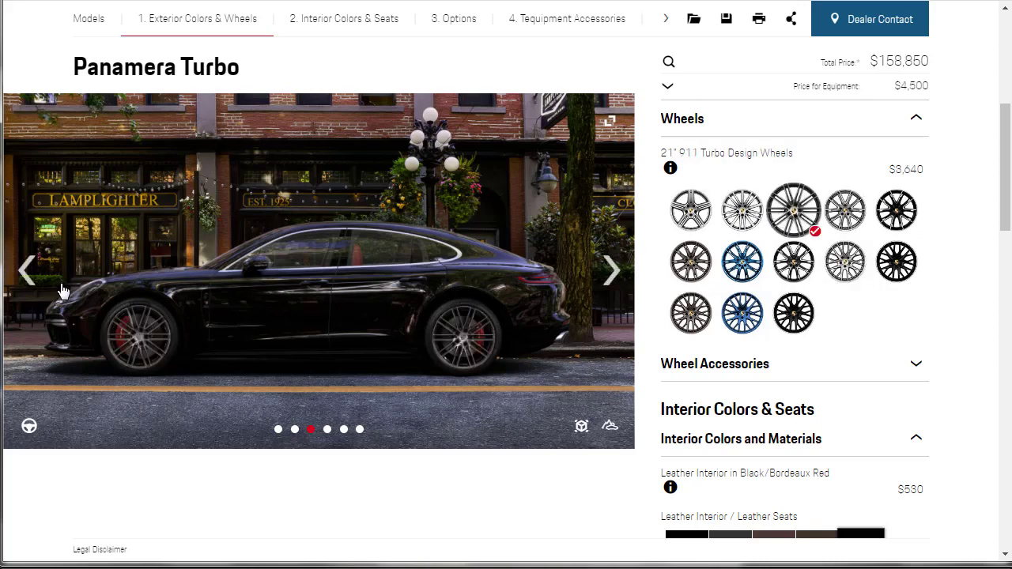
{"action": "left_click", "coordinate": [36, 286]}
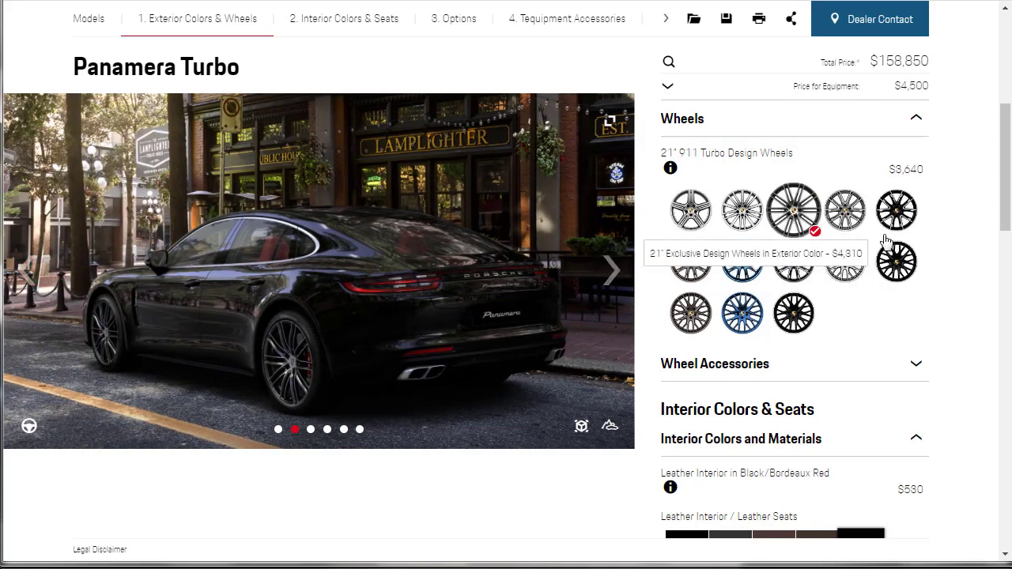
Select the Adaptive Sport Seats Plus (18-way) with Memory Package and show the interior from the rear seats
{"action": "scroll", "coordinate": [939, 318], "scroll_direction": "down", "scroll_amount": 4}
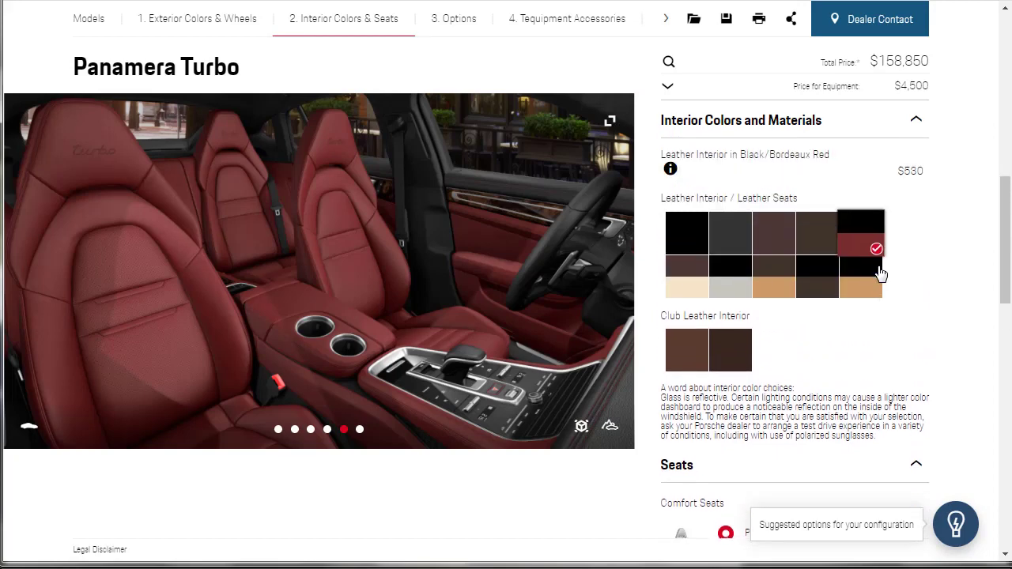
{"action": "scroll", "coordinate": [899, 275], "scroll_direction": "down", "scroll_amount": 3}
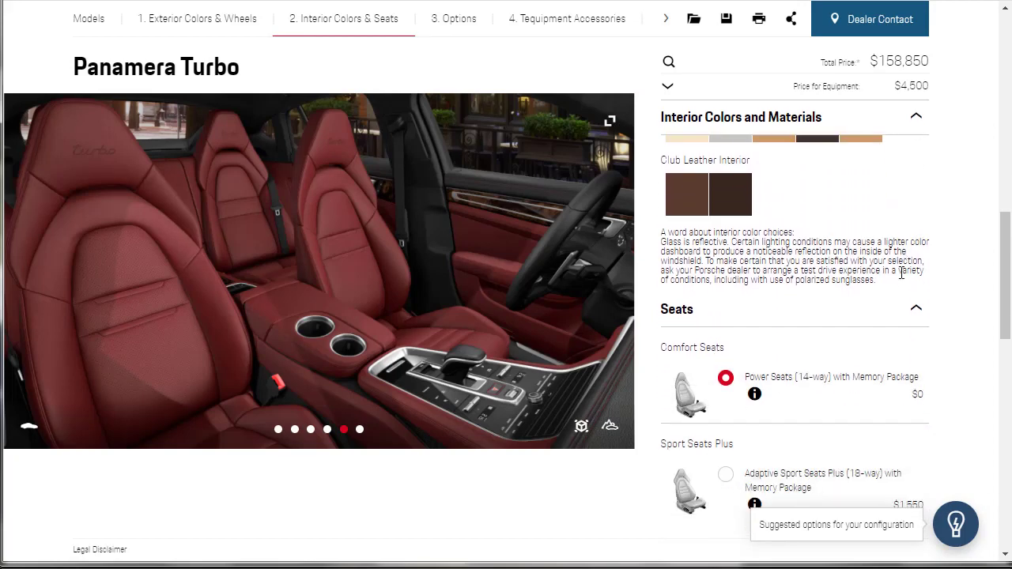
{"action": "scroll", "coordinate": [931, 280], "scroll_direction": "down", "scroll_amount": 2}
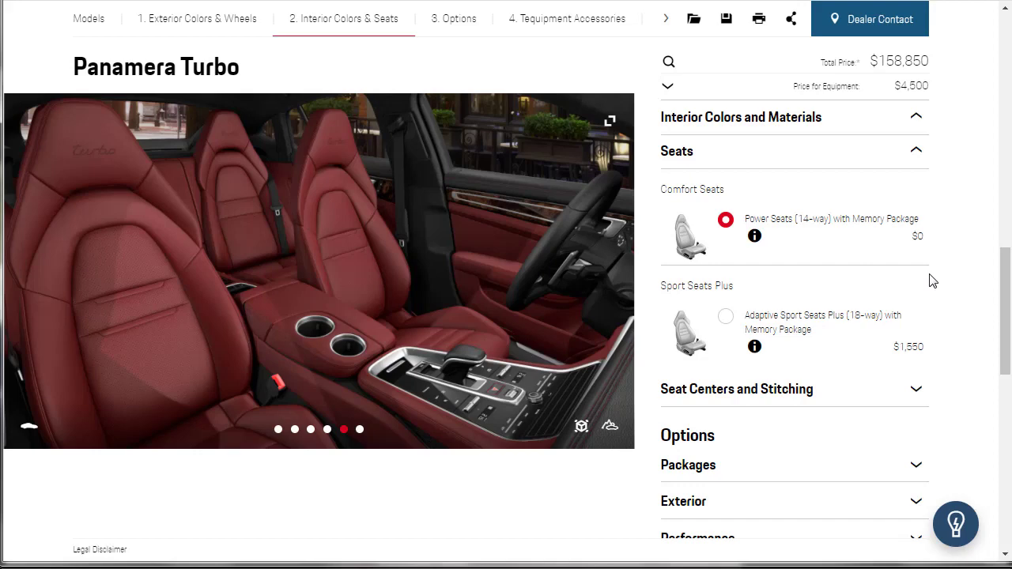
{"action": "left_click", "coordinate": [928, 285]}
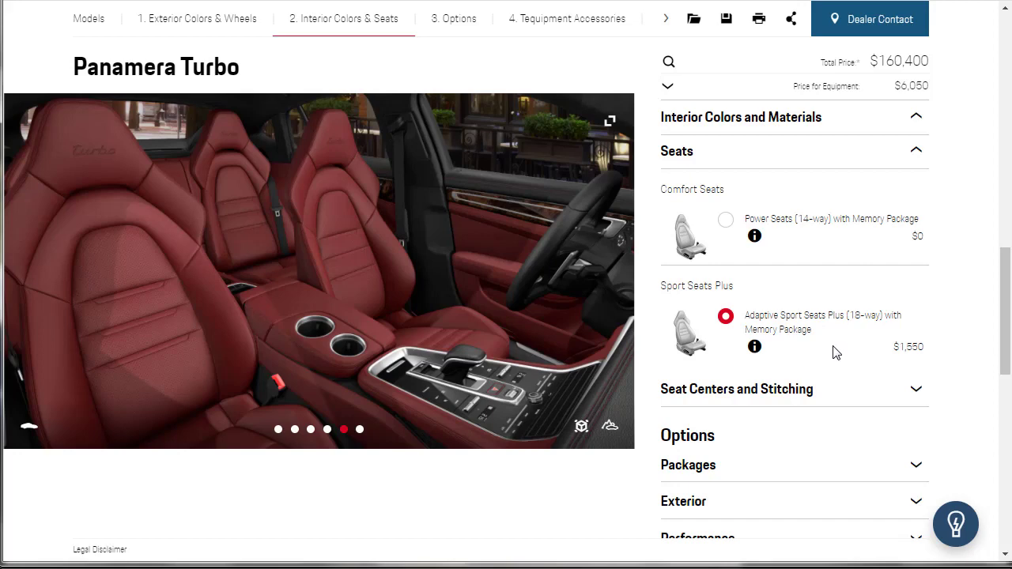
{"action": "left_click", "coordinate": [361, 431]}
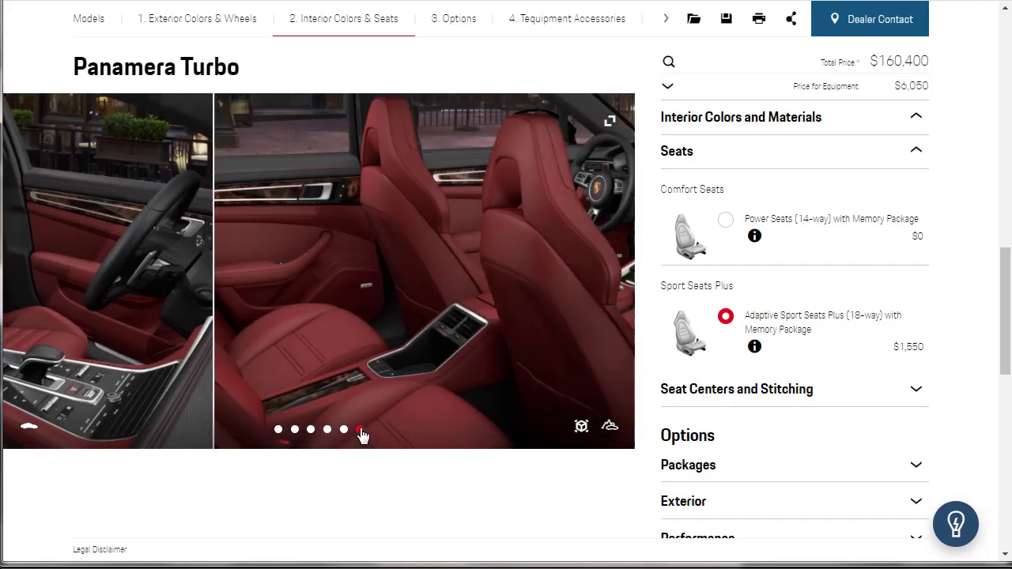
Compare the red interior in the dashboard view and the front-seat view
{"action": "left_click", "coordinate": [327, 430]}
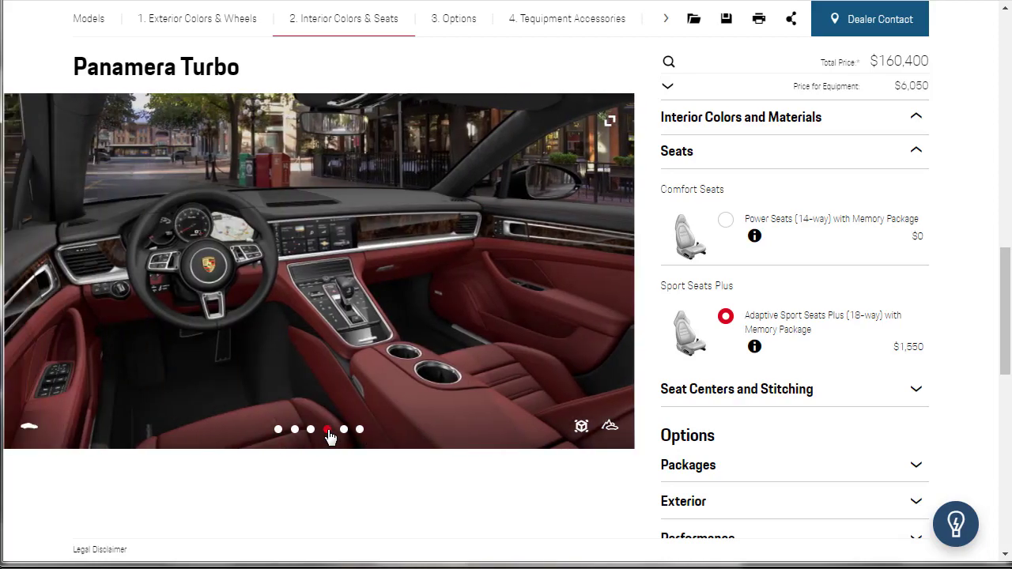
{"action": "left_click", "coordinate": [344, 431]}
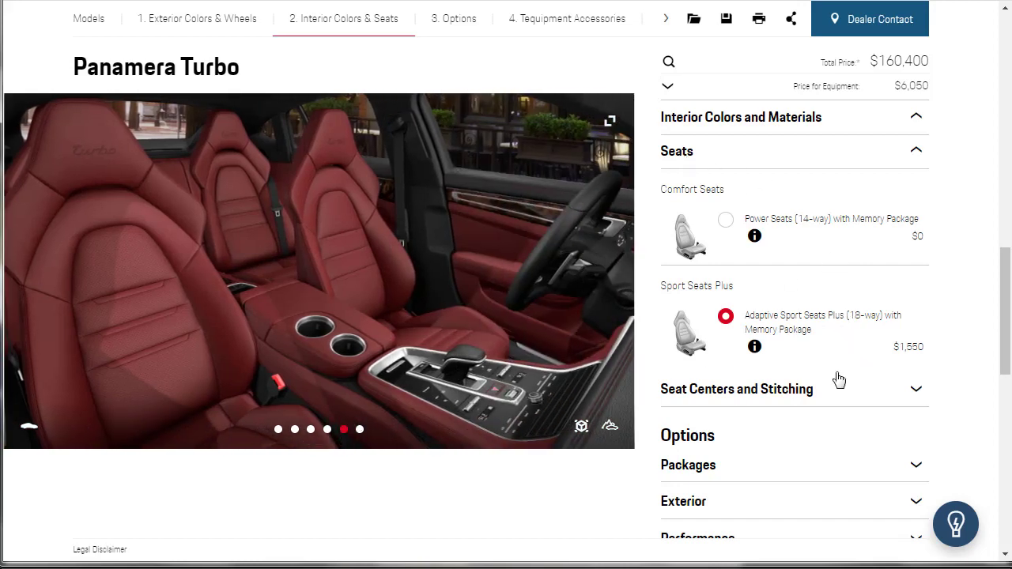
Examine the Seat Centers and Stitching options, reading the Deviated Stitching Interior Package's coverage, color selection and note
{"action": "left_click", "coordinate": [915, 390]}
{"action": "scroll", "coordinate": [952, 362], "scroll_direction": "down", "scroll_amount": 2}
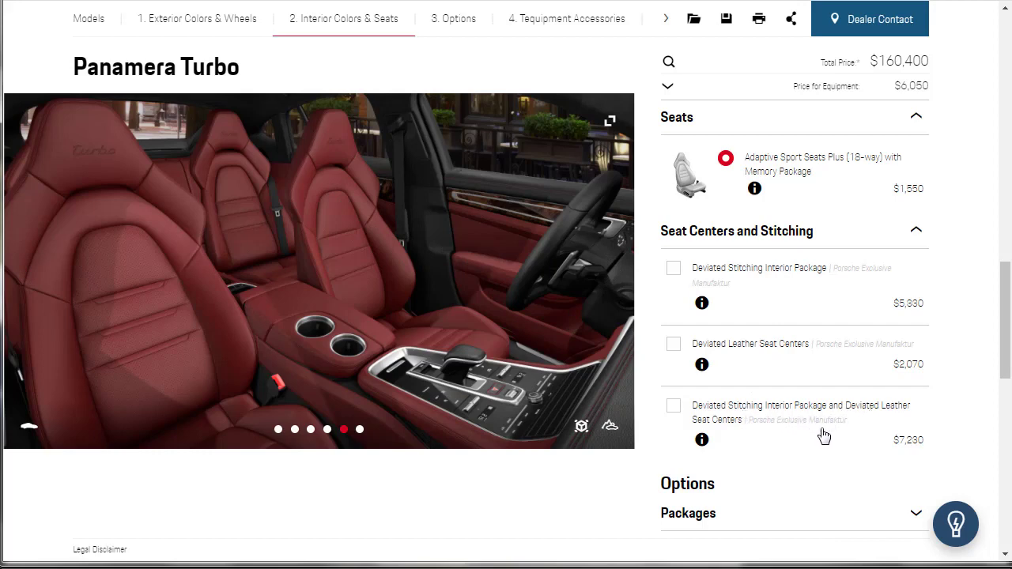
{"action": "left_click", "coordinate": [745, 290]}
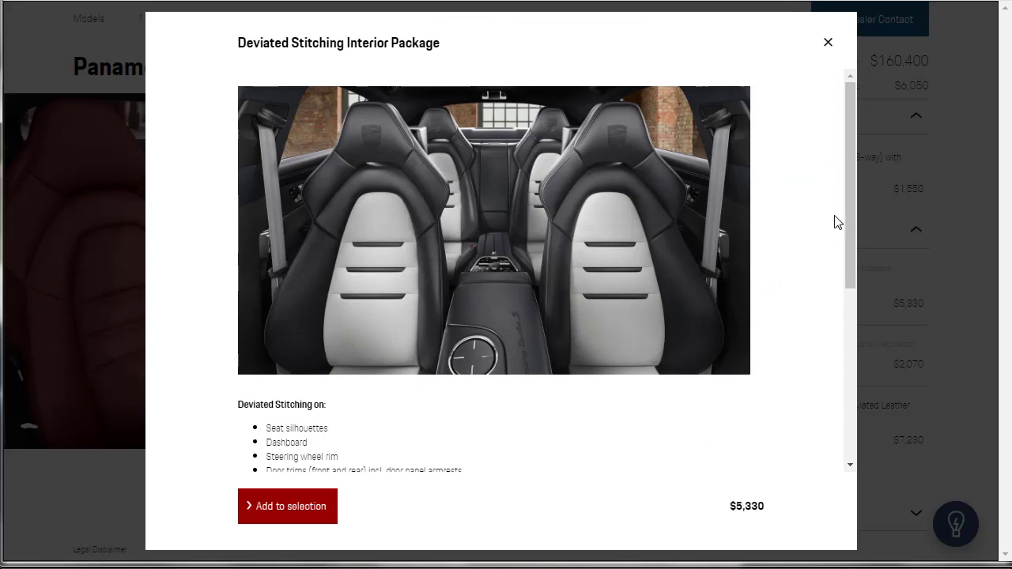
{"action": "left_click_drag", "start_coordinate": [848, 208], "coordinate": [851, 303]}
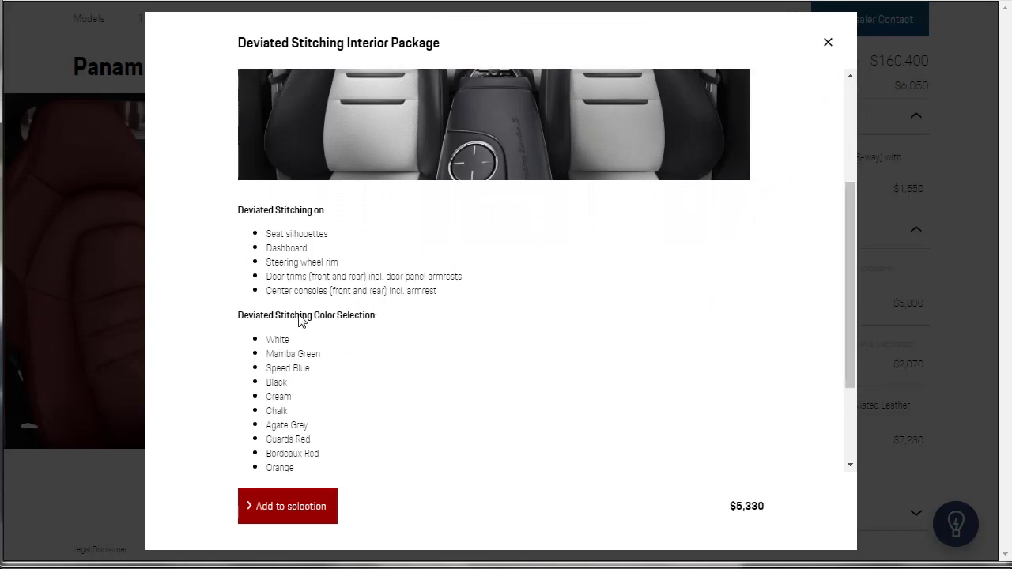
{"action": "scroll", "coordinate": [337, 329], "scroll_direction": "down", "scroll_amount": 1}
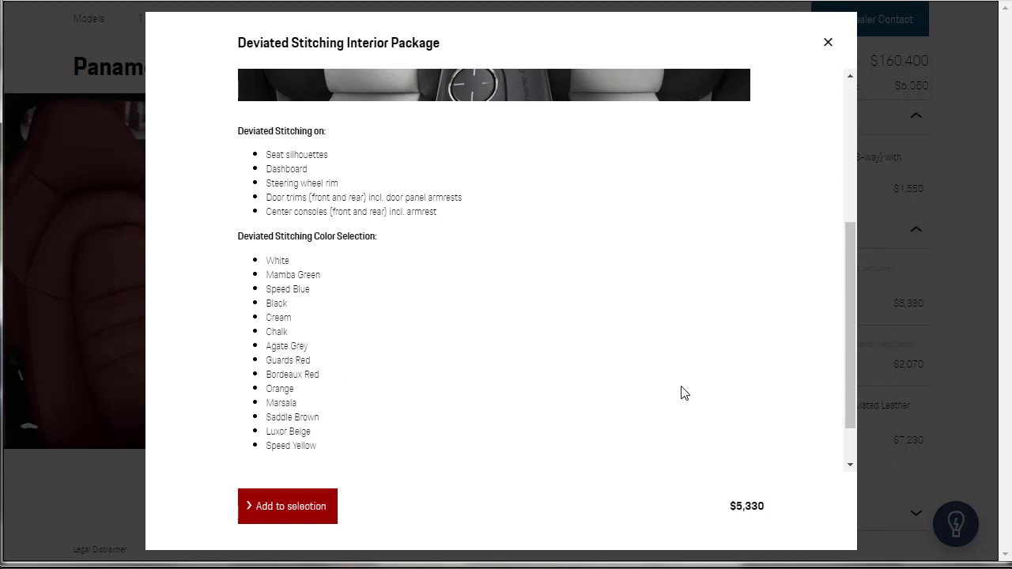
{"action": "left_click_drag", "start_coordinate": [849, 344], "coordinate": [843, 385]}
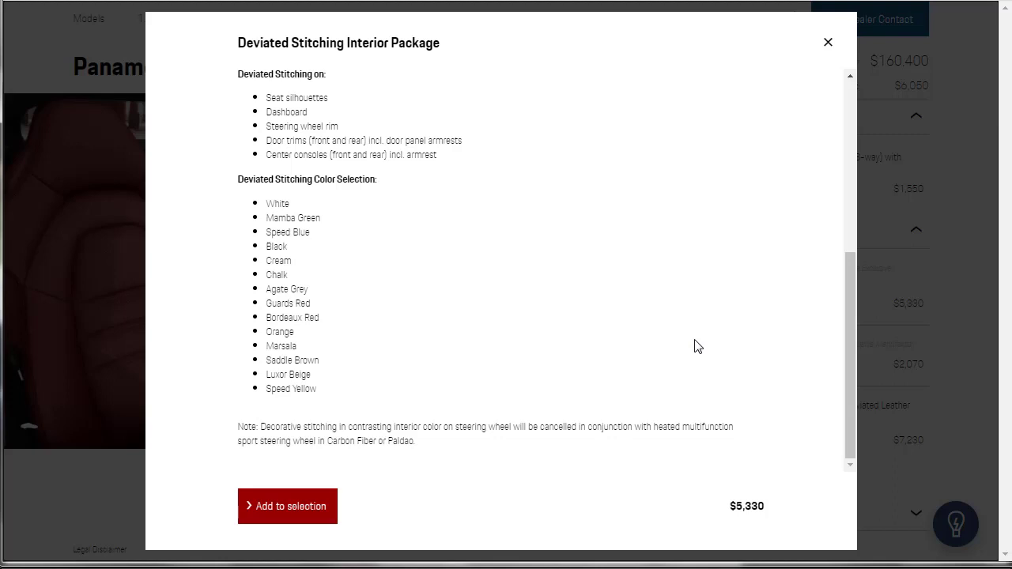
{"action": "scroll", "coordinate": [673, 312], "scroll_direction": "up", "scroll_amount": 3}
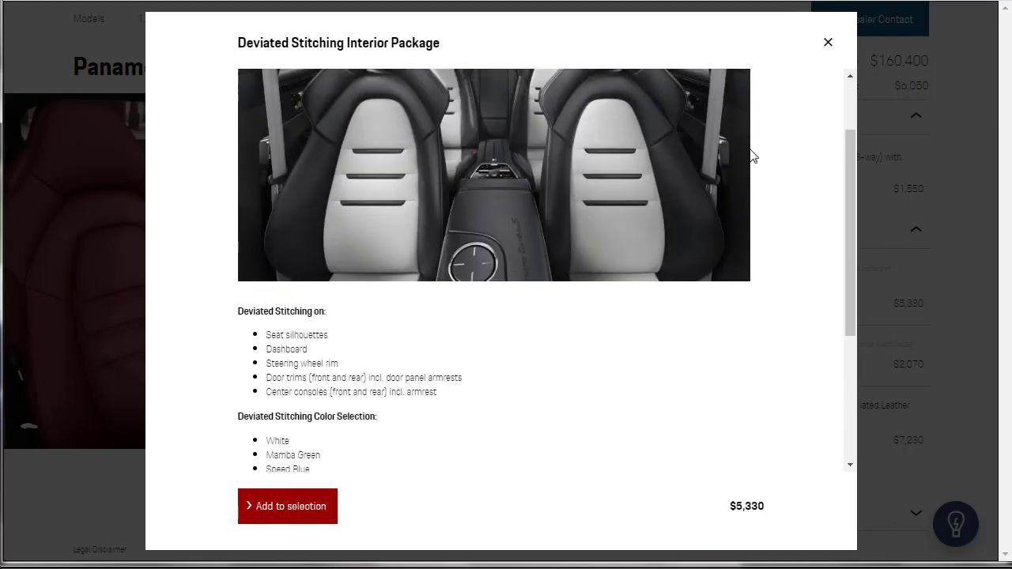
{"action": "left_click", "coordinate": [825, 45]}
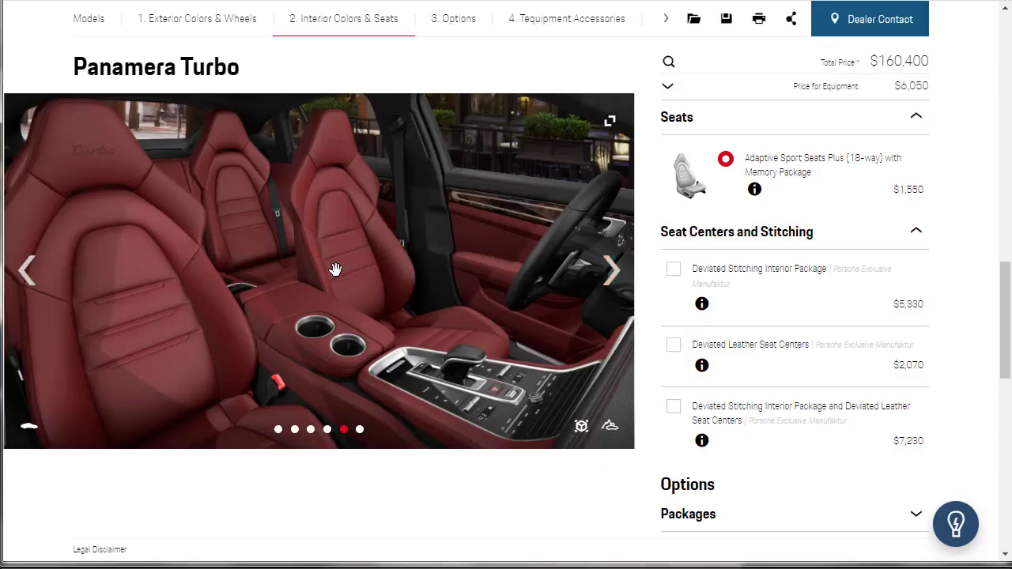
{"action": "left_click", "coordinate": [915, 231]}
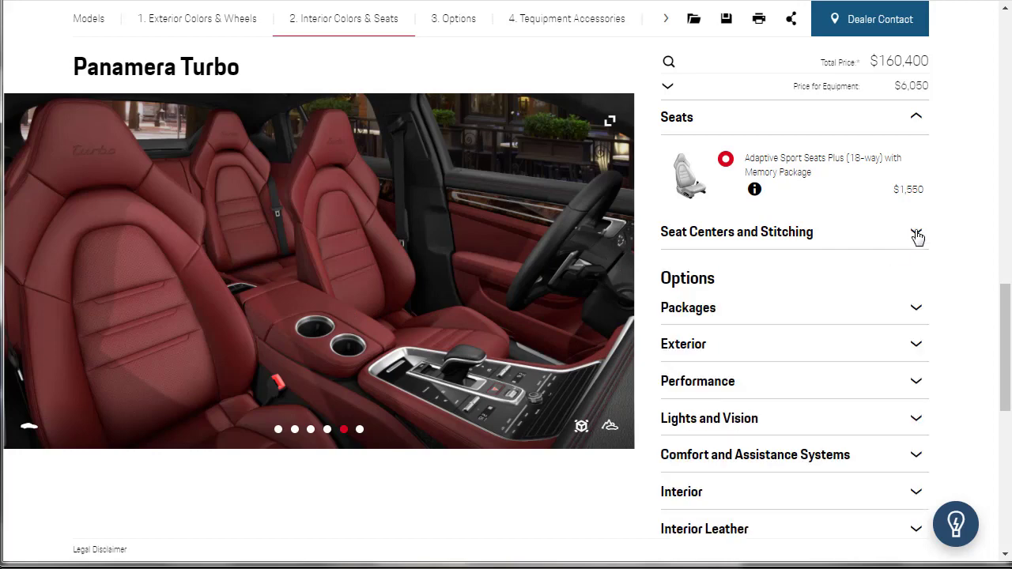
Examine the Performance options and their prices, and show the car's front exterior view for comparison
{"action": "double_click", "coordinate": [701, 283]}
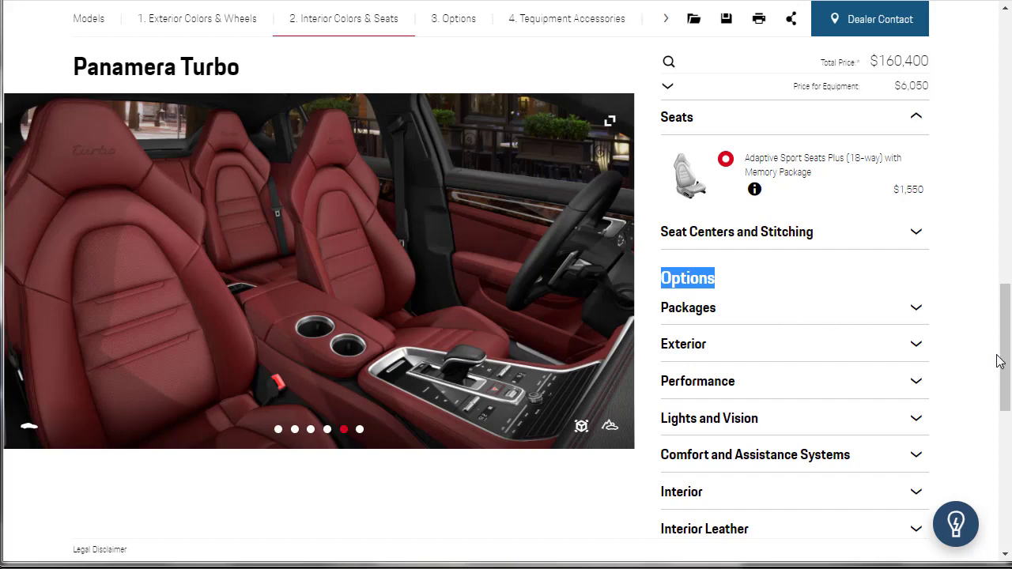
{"action": "left_click_drag", "start_coordinate": [1001, 357], "coordinate": [1005, 393]}
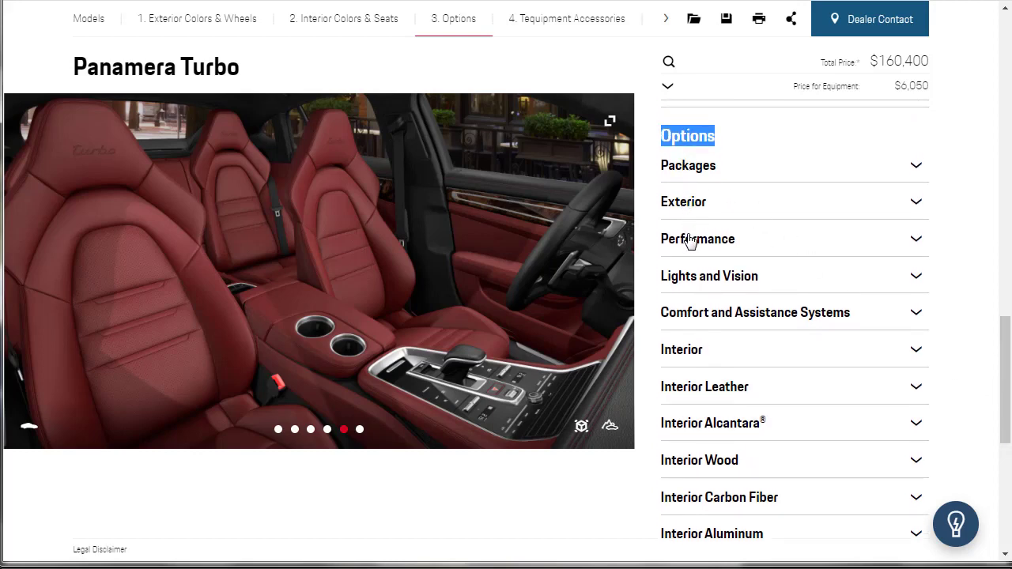
{"action": "left_click", "coordinate": [915, 247]}
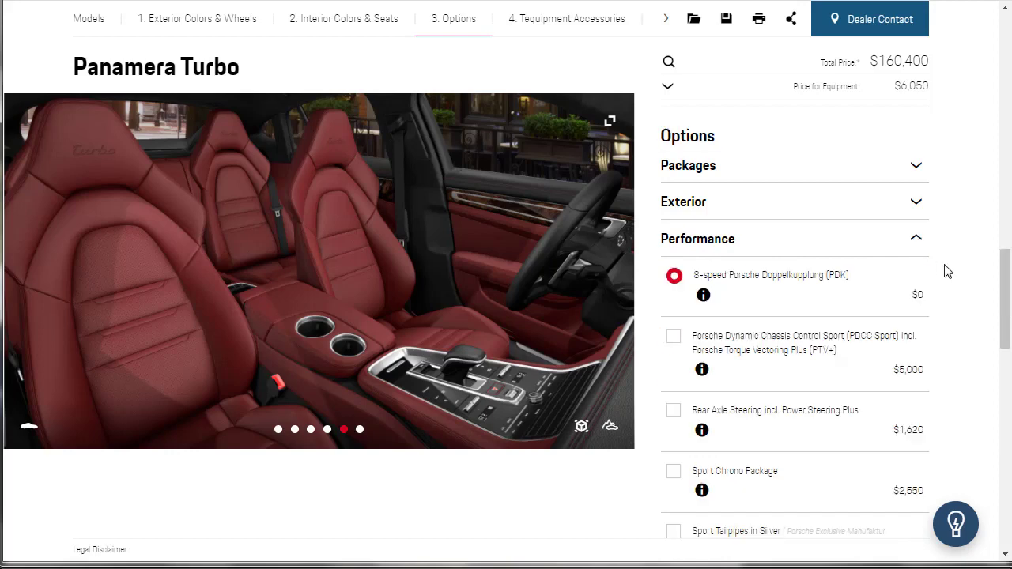
{"action": "scroll", "coordinate": [949, 274], "scroll_direction": "down", "scroll_amount": 1}
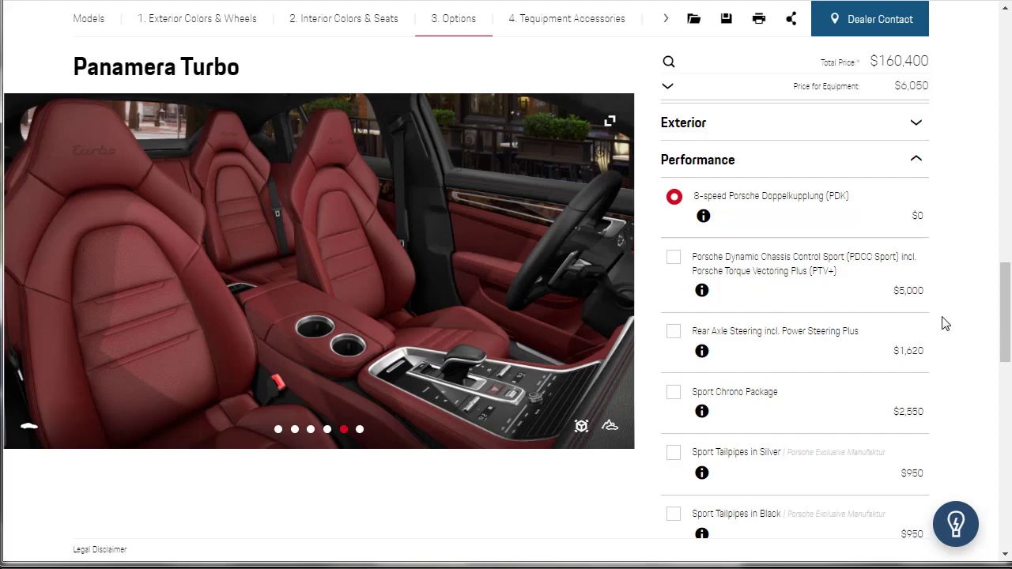
{"action": "scroll", "coordinate": [949, 324], "scroll_direction": "down", "scroll_amount": 2}
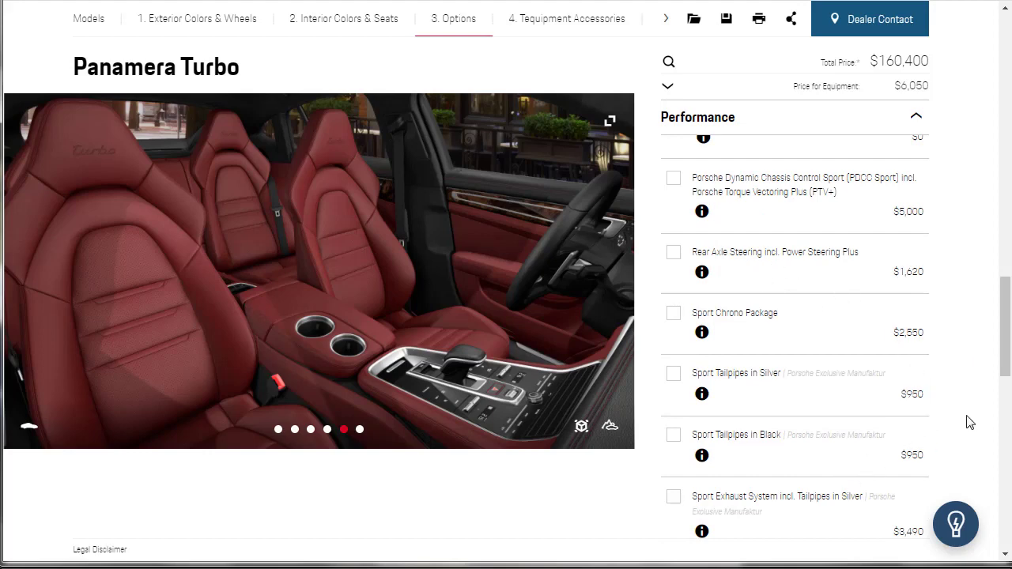
{"action": "left_click_drag", "start_coordinate": [1004, 338], "coordinate": [1008, 354]}
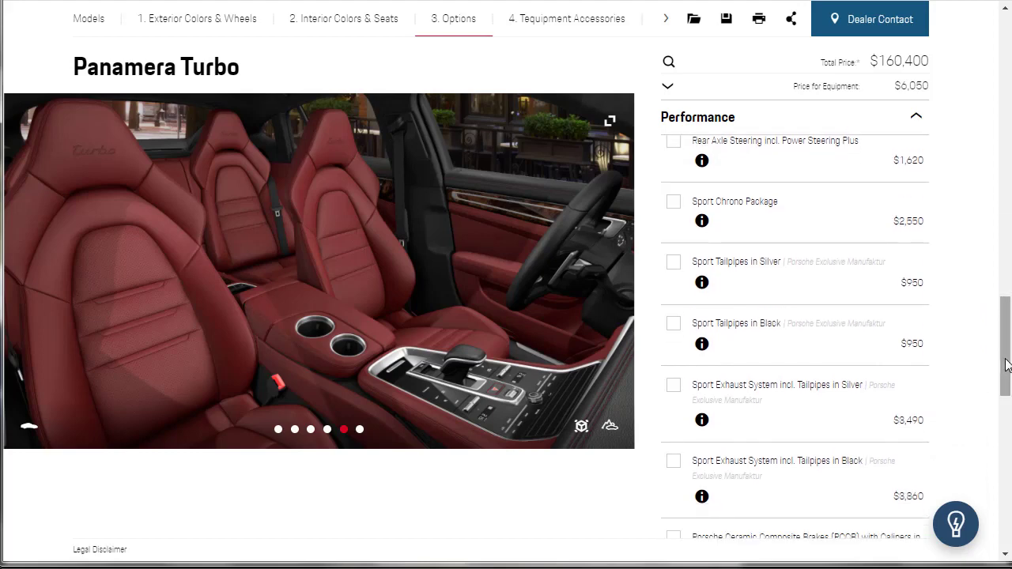
{"action": "left_click_drag", "start_coordinate": [1007, 364], "coordinate": [1006, 376]}
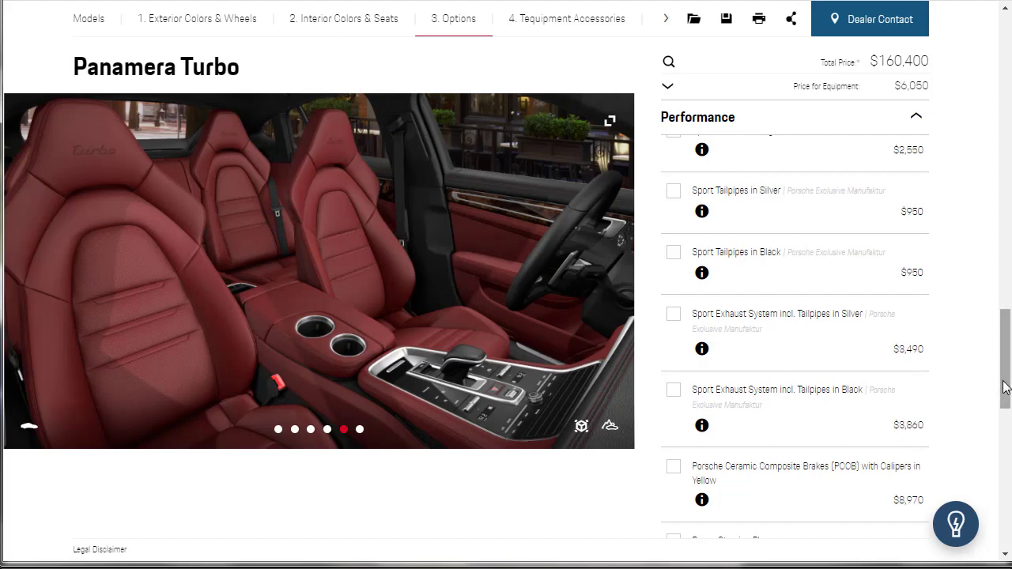
{"action": "mouse_move", "coordinate": [1003, 388]}
{"action": "left_mouse_down"}
{"action": "mouse_move", "coordinate": [1010, 398]}
{"action": "mouse_move", "coordinate": [1009, 376]}
{"action": "left_mouse_up"}
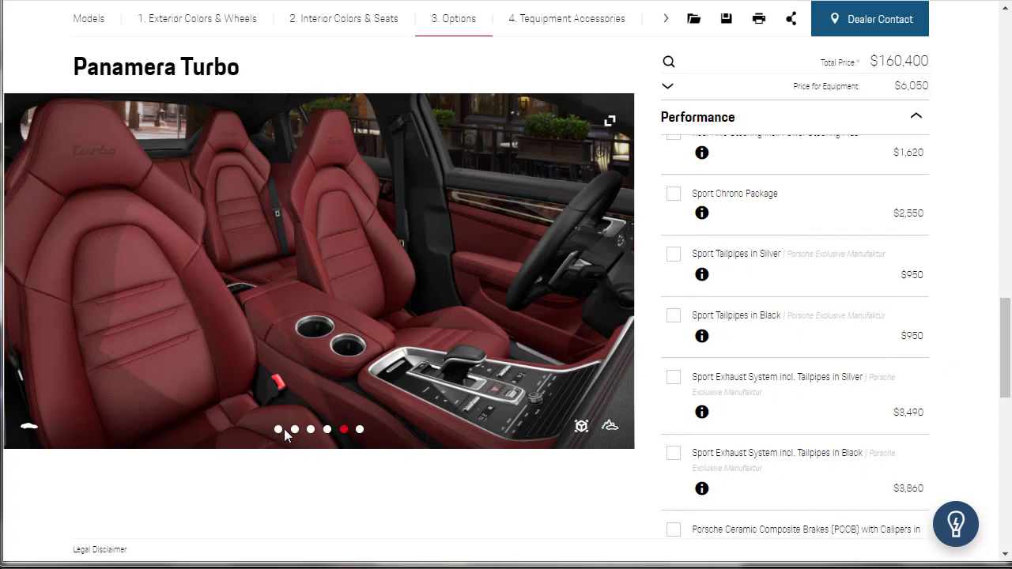
{"action": "left_click", "coordinate": [279, 429]}
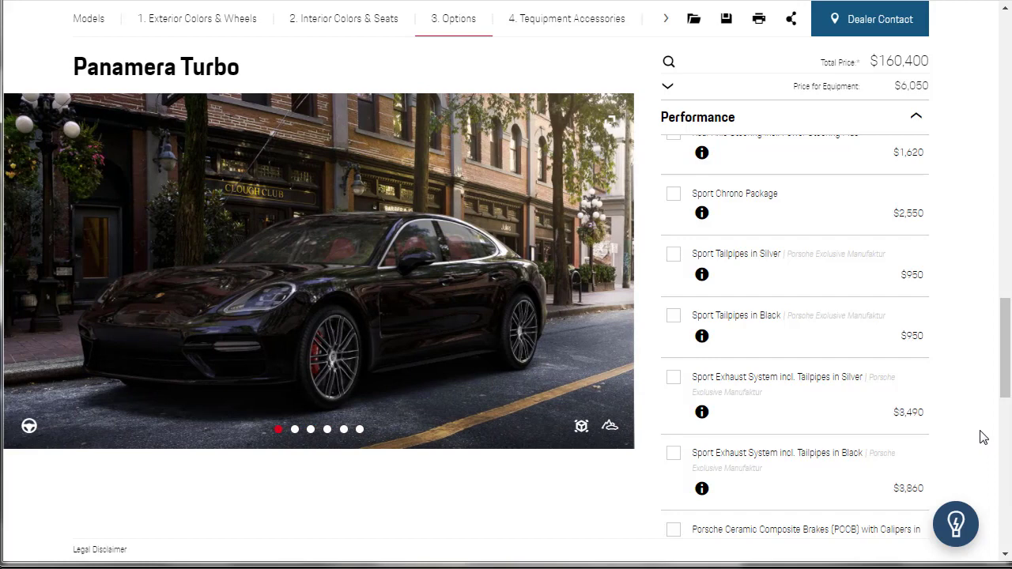
Add the Sport Exhaust System incl. Tailpipes in Silver, Sport Chrono Package and PDCC Sport incl. Porsche Torque Vectoring Plus, reviewing their details
{"action": "left_click", "coordinate": [867, 415]}
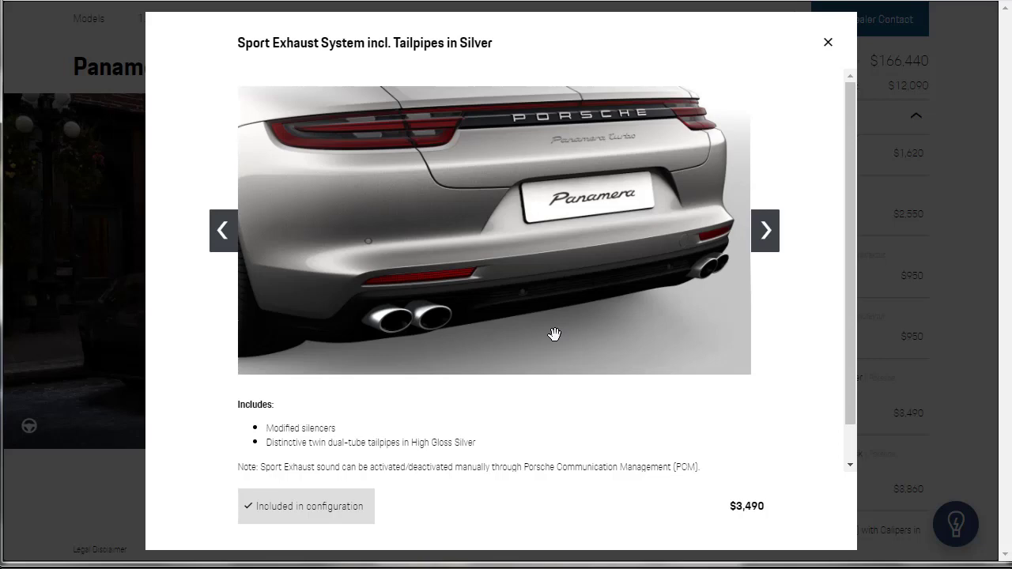
{"action": "key", "text": "Left"}
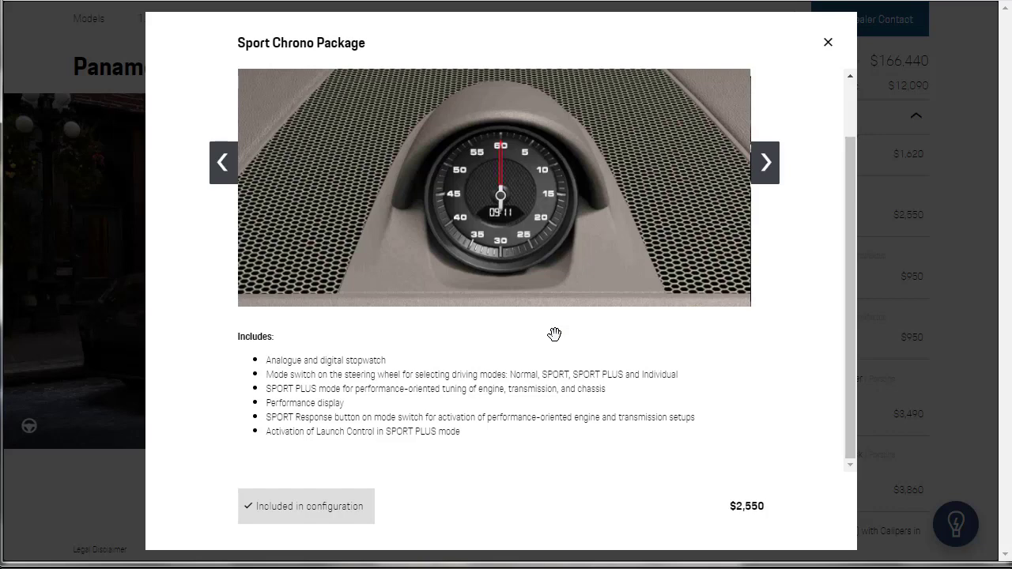
{"action": "key", "text": "Left"}
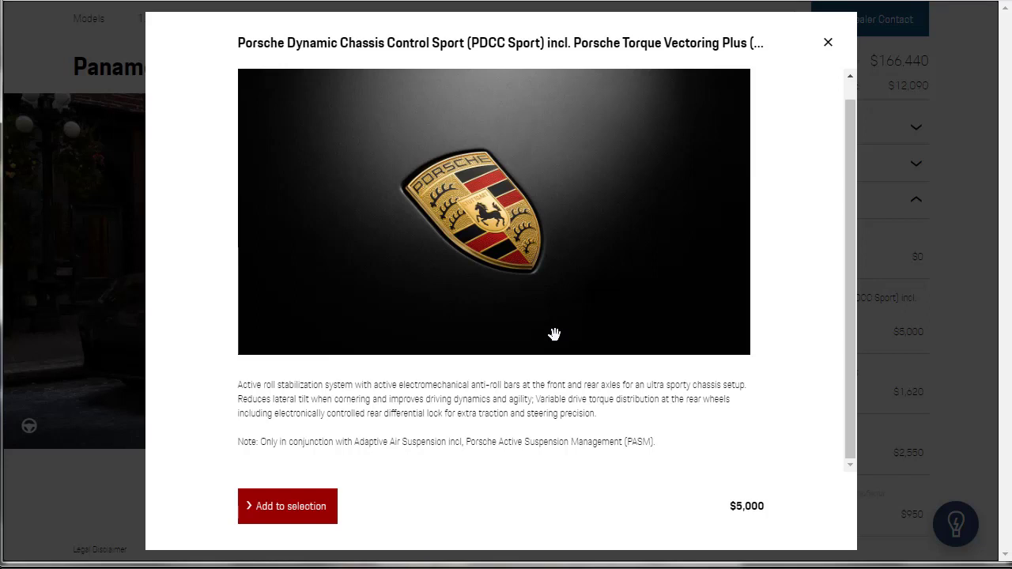
{"action": "left_click", "coordinate": [286, 512]}
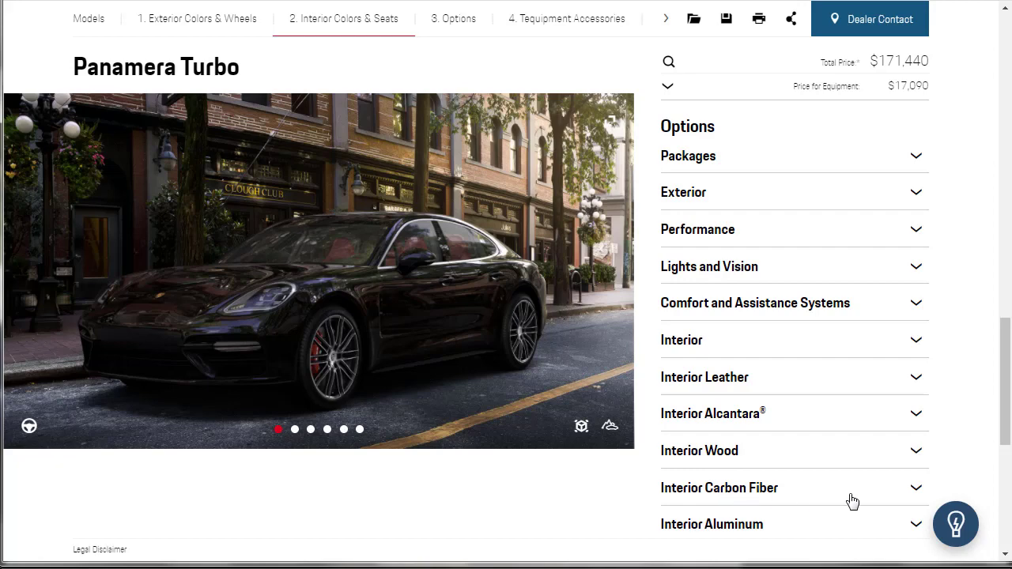
Examine the Interior Carbon Fiber options with the car shown in the dashboard view
{"action": "left_click", "coordinate": [916, 488]}
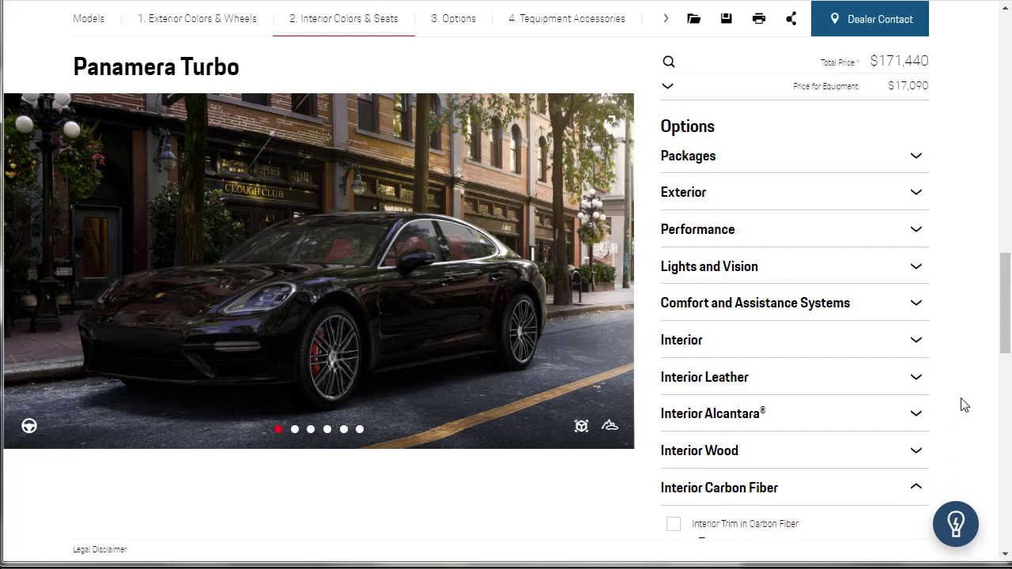
{"action": "scroll", "coordinate": [964, 406], "scroll_direction": "down", "scroll_amount": 3}
{"action": "scroll", "coordinate": [965, 406], "scroll_direction": "down", "scroll_amount": 1}
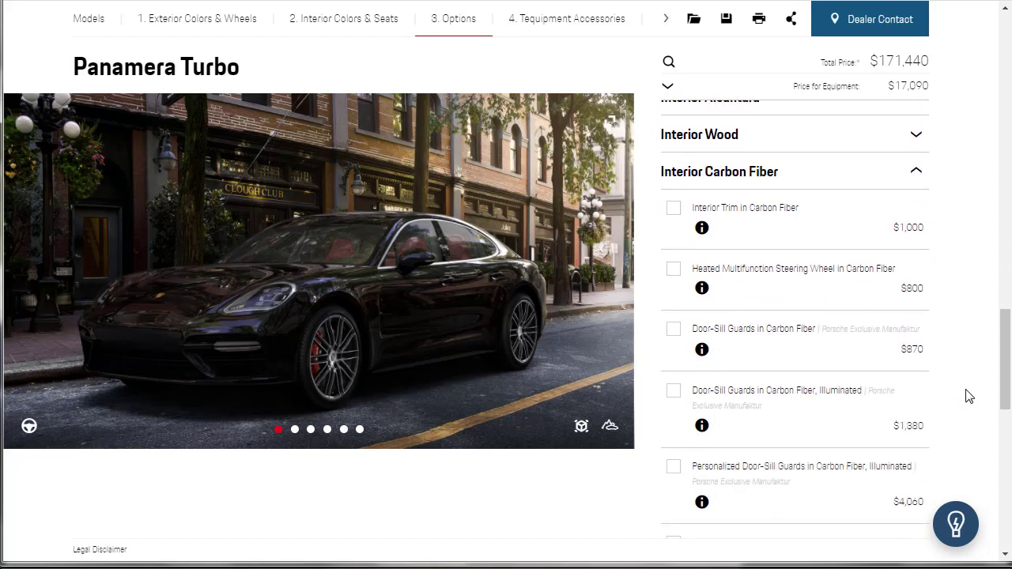
{"action": "scroll", "coordinate": [1001, 371], "scroll_direction": "down", "scroll_amount": 1}
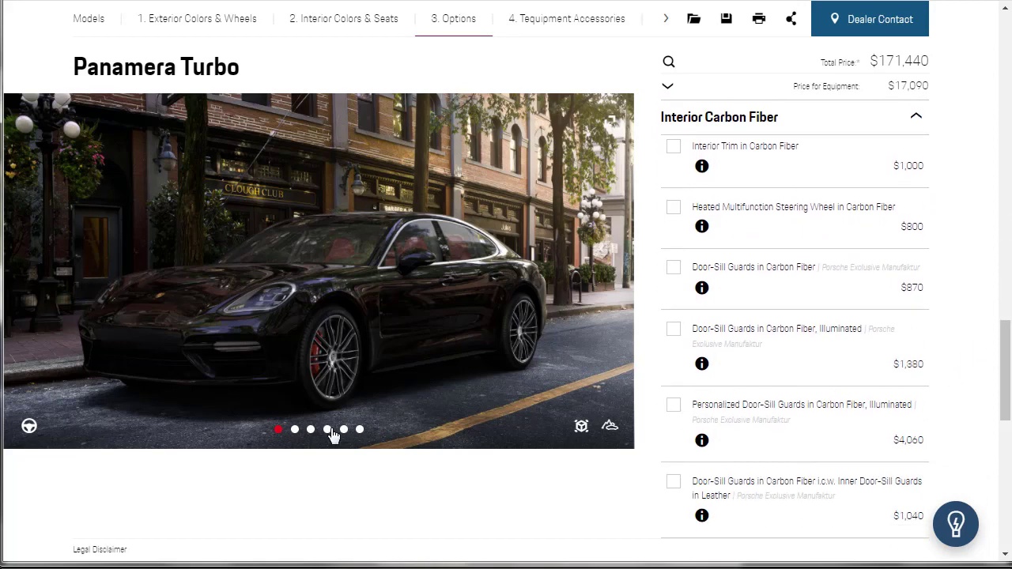
{"action": "left_click", "coordinate": [327, 429]}
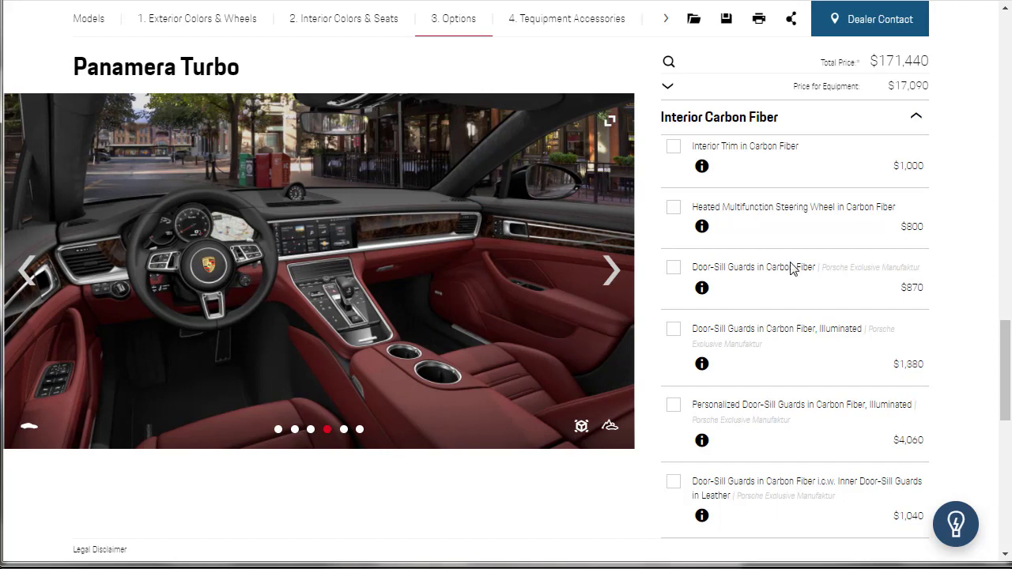
{"action": "left_click_drag", "start_coordinate": [1007, 374], "coordinate": [1007, 358]}
{"action": "scroll", "coordinate": [1007, 358], "scroll_direction": "up", "scroll_amount": 1}
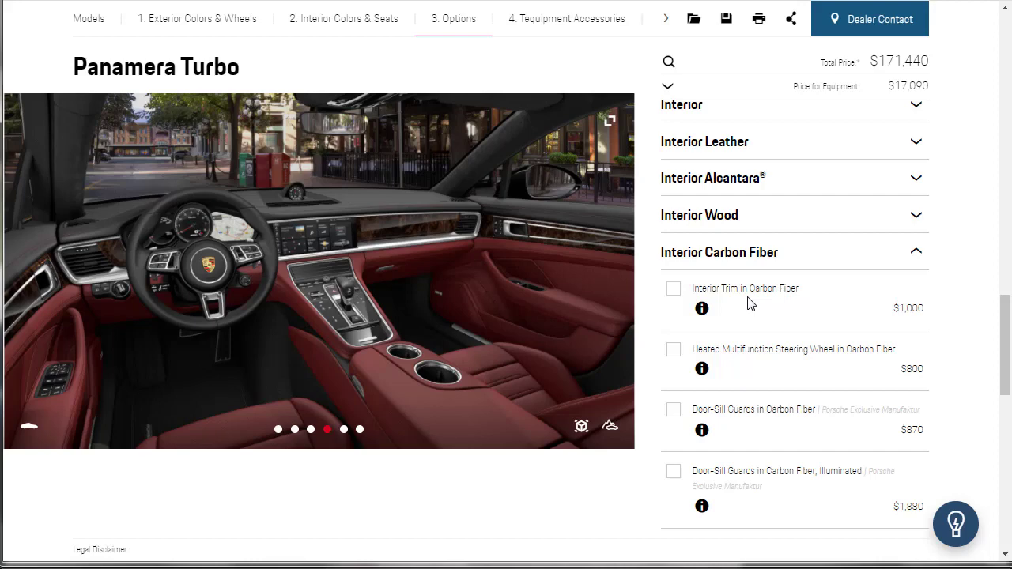
Review the details and photos of the Interior Trim in Carbon Fiber and add it to the configuration
{"action": "left_click", "coordinate": [702, 309]}
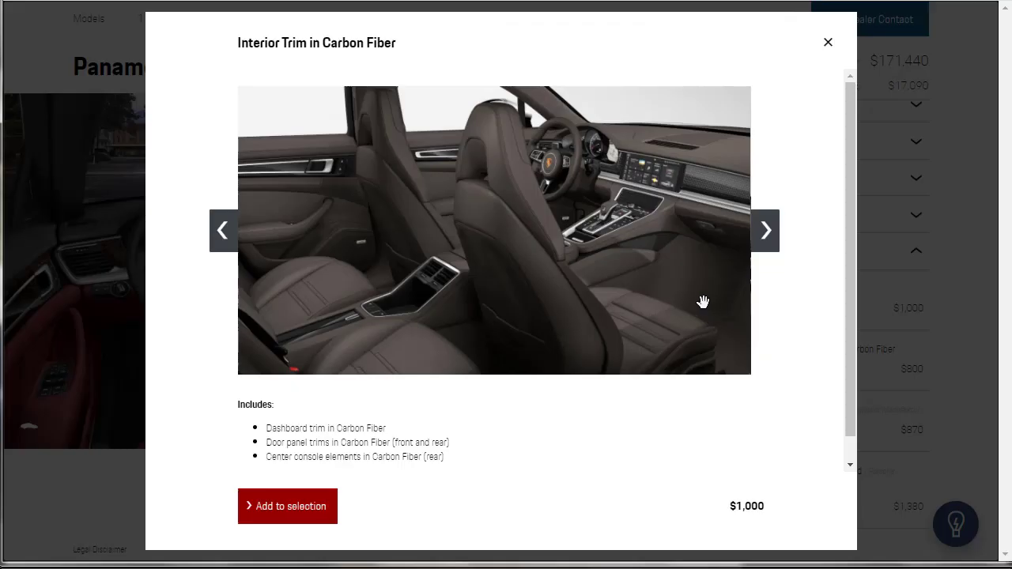
{"action": "left_click", "coordinate": [767, 252]}
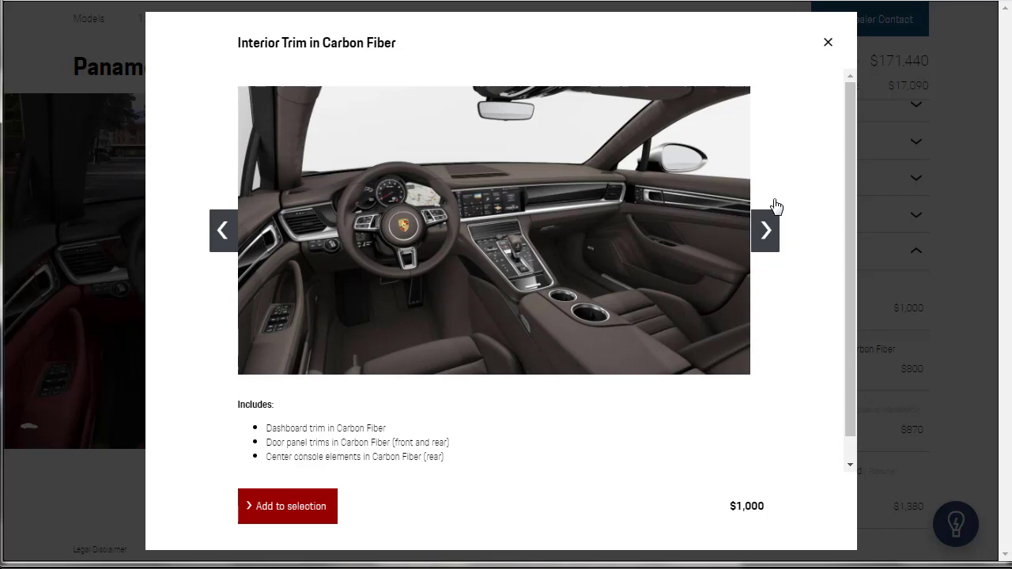
{"action": "left_click", "coordinate": [828, 44]}
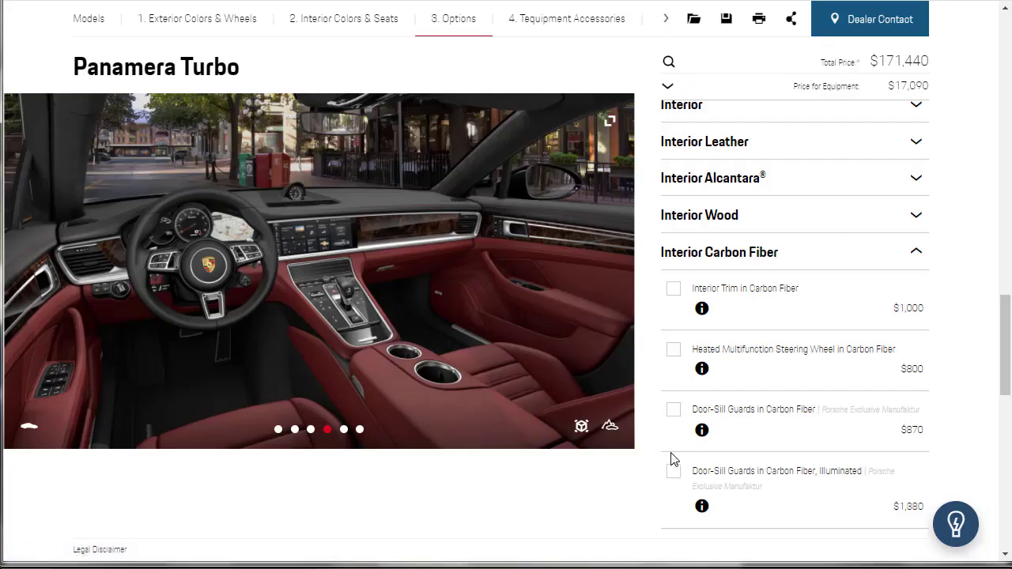
{"action": "left_click", "coordinate": [673, 289]}
Enlarge the car preview and inspect the carbon fiber trim across successive interior views
{"action": "left_click", "coordinate": [523, 359]}
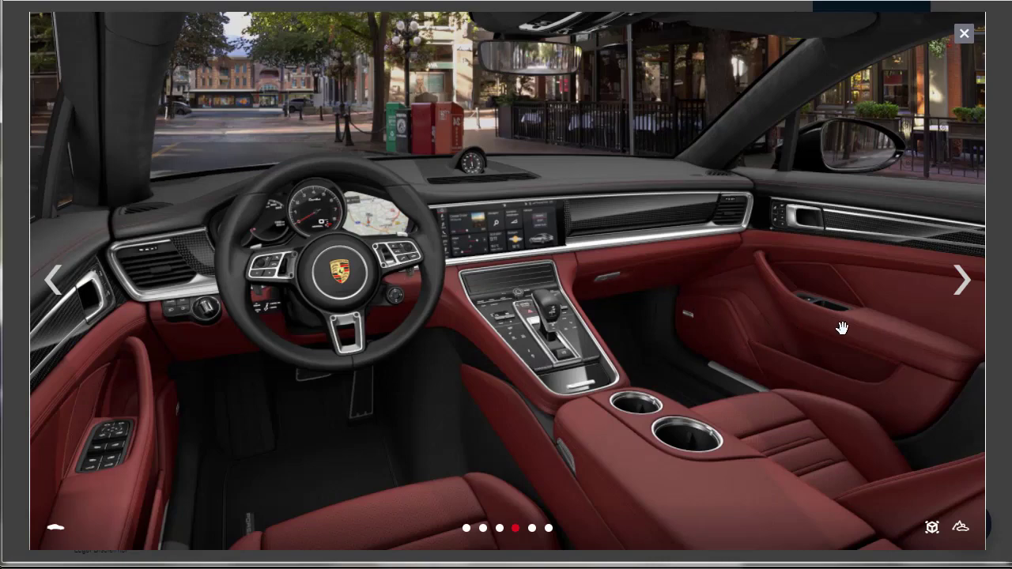
{"action": "left_click", "coordinate": [963, 281]}
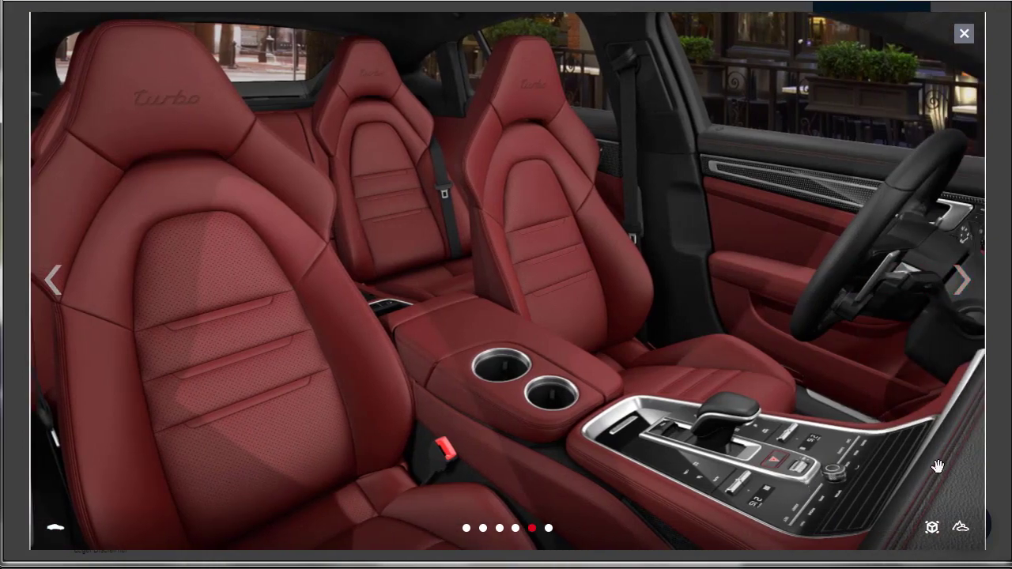
{"action": "left_click", "coordinate": [963, 280]}
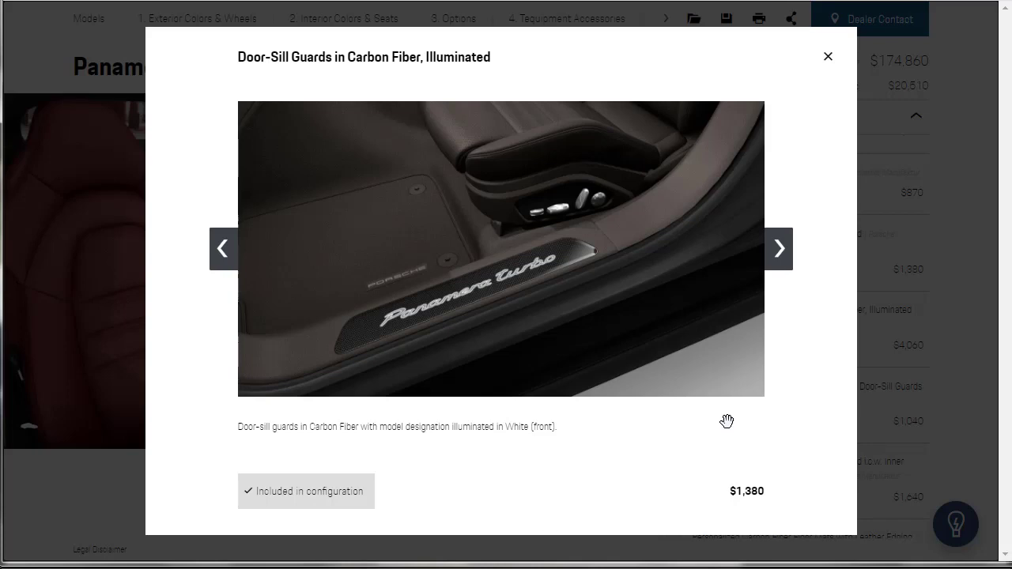
Bring up the details of the Owner's Manual Wallet in Carbon Fiber
{"action": "key", "text": "Right"}
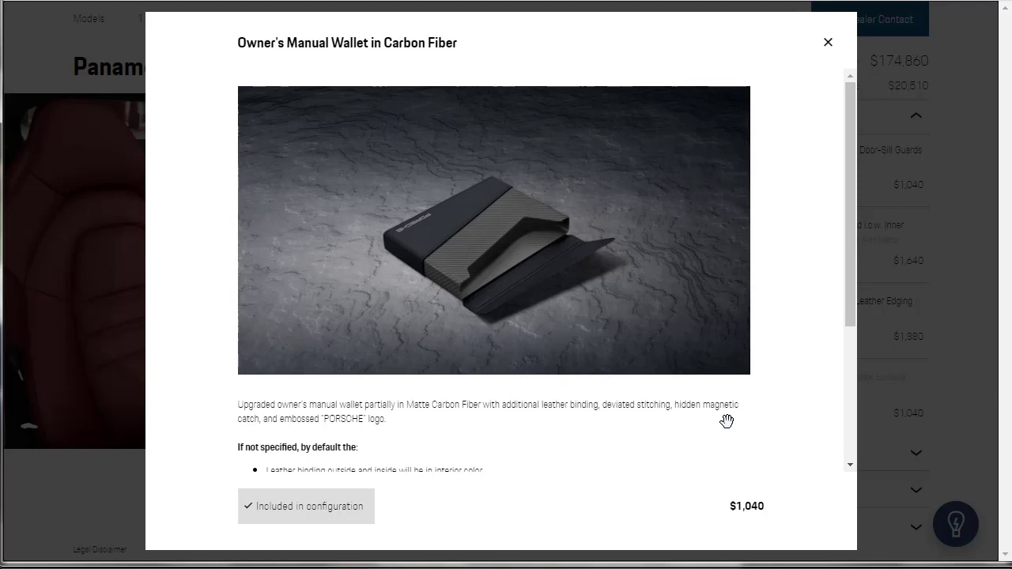
Close the Owner's Manual Wallet details and expand the Interior options to look through them
{"action": "key", "text": "Escape"}
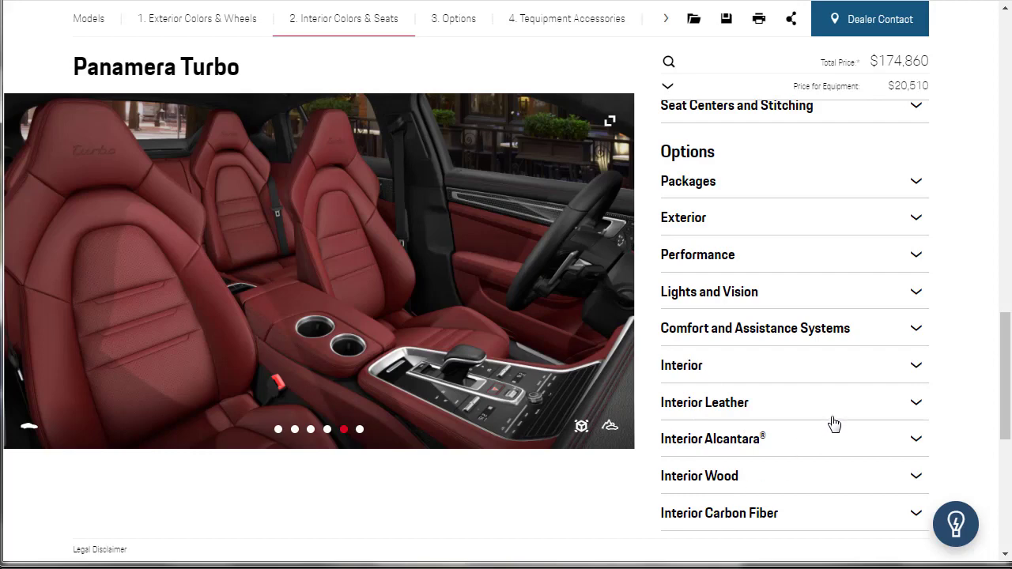
{"action": "left_click", "coordinate": [914, 374]}
{"action": "scroll", "coordinate": [942, 400], "scroll_direction": "down", "scroll_amount": 2}
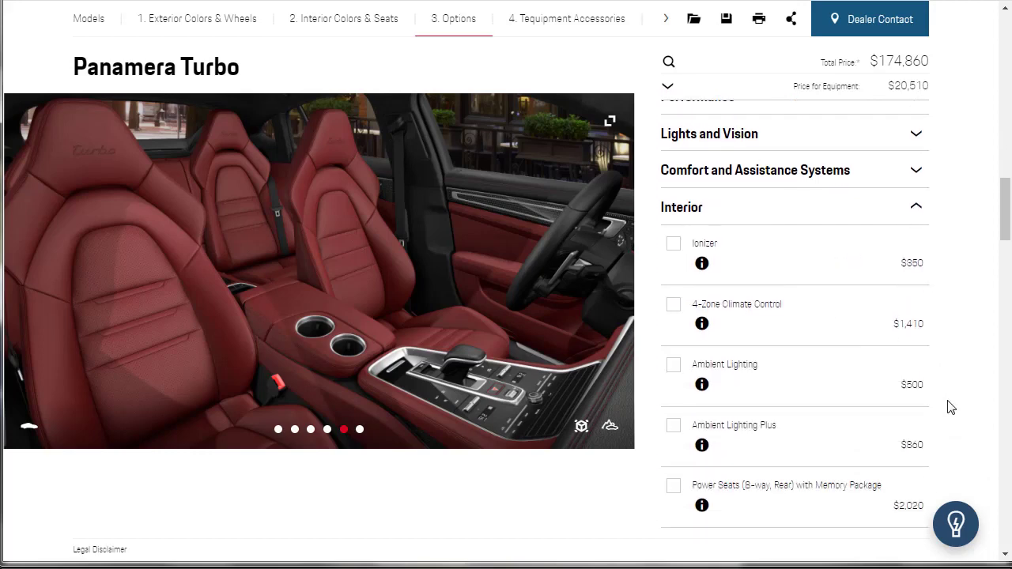
{"action": "scroll", "coordinate": [949, 409], "scroll_direction": "down", "scroll_amount": 1}
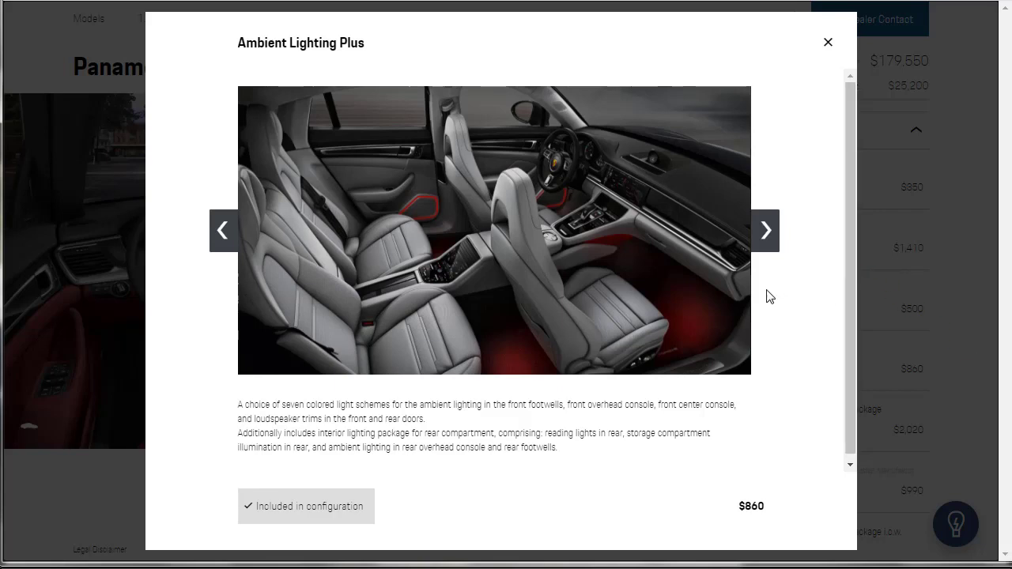
Review the details and photos of Ambient Lighting Plus, Exclusive Design Gear Selector, Seat Ventilation (Front) and Steering Wheel Heating
{"action": "key", "text": "Right"}
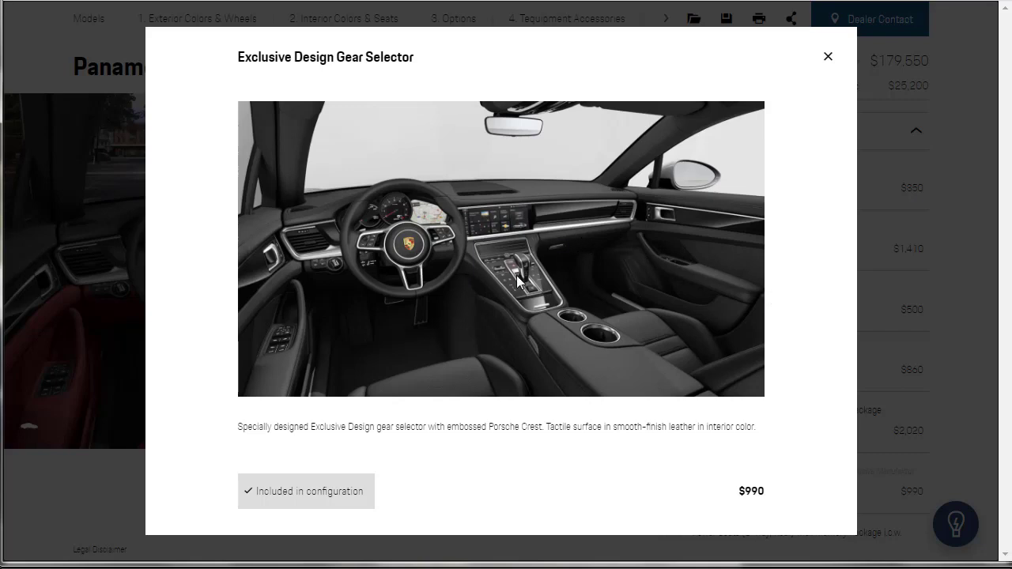
{"action": "key", "text": "Right"}
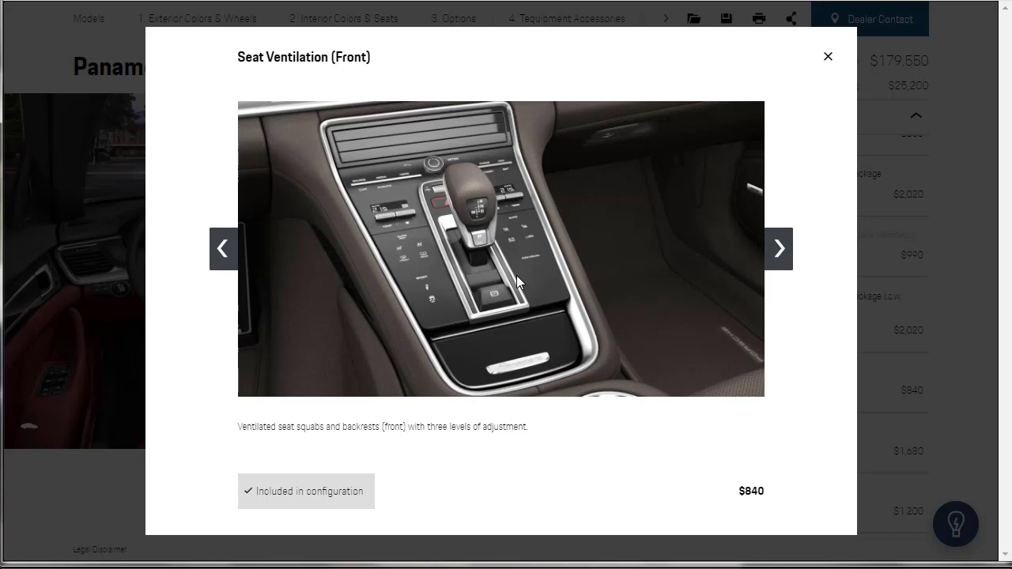
{"action": "key", "text": "Right"}
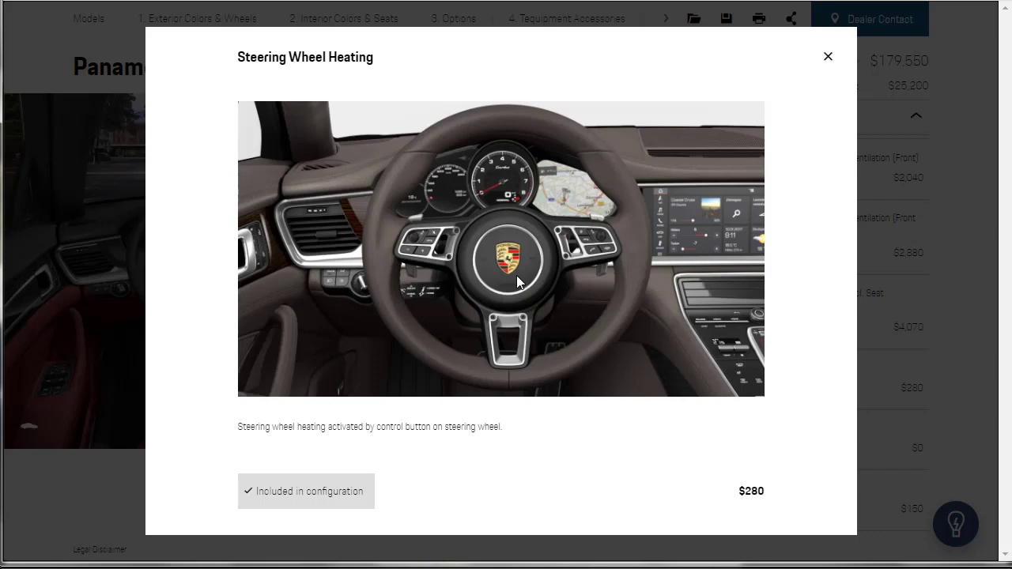
{"action": "key", "text": "Right"}
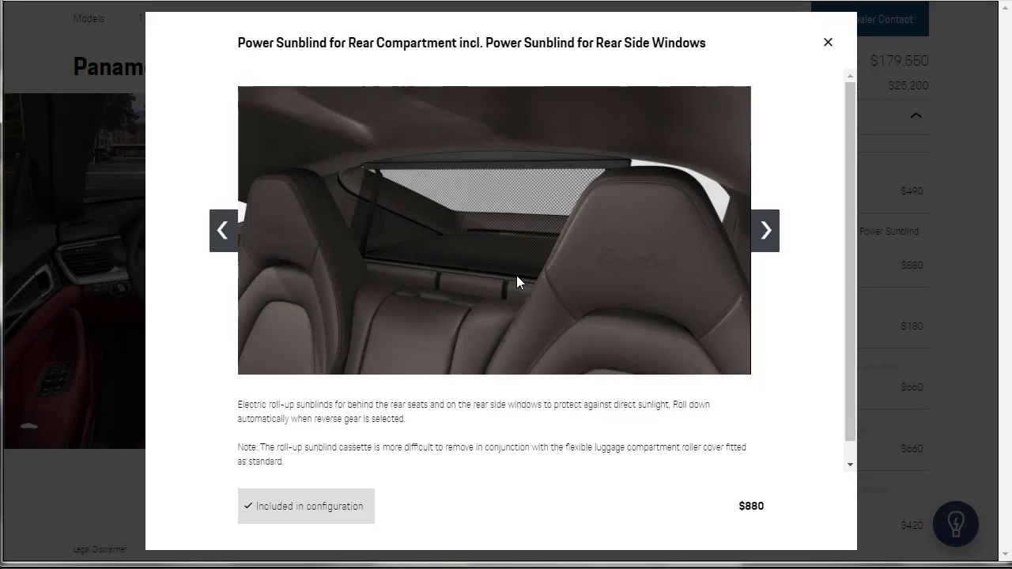
Browse the photos of the Power Sunblind for Rear Compartment incl. Power Sunblind for Rear Side Windows
{"action": "left_click", "coordinate": [767, 231]}
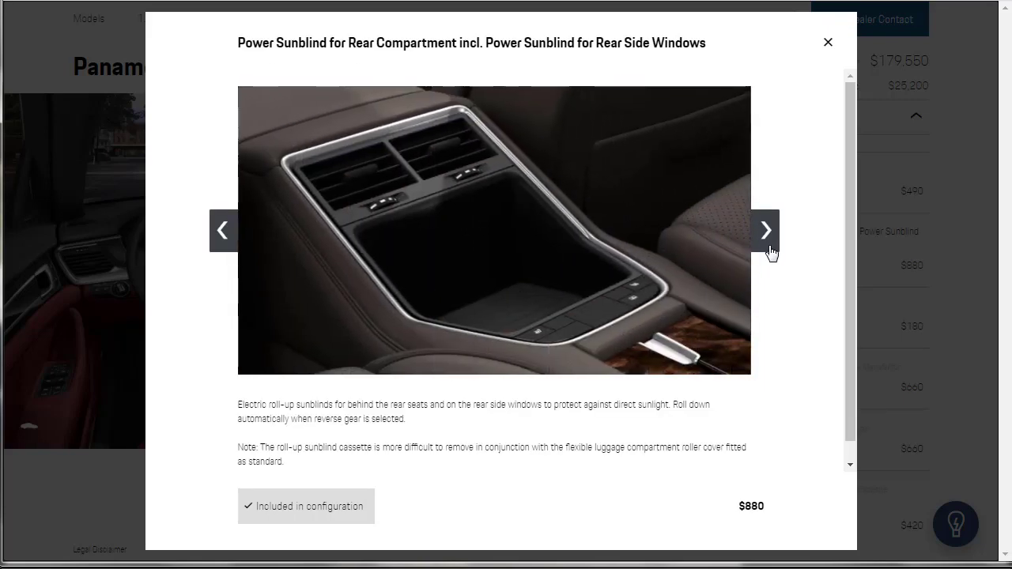
{"action": "left_click", "coordinate": [768, 247]}
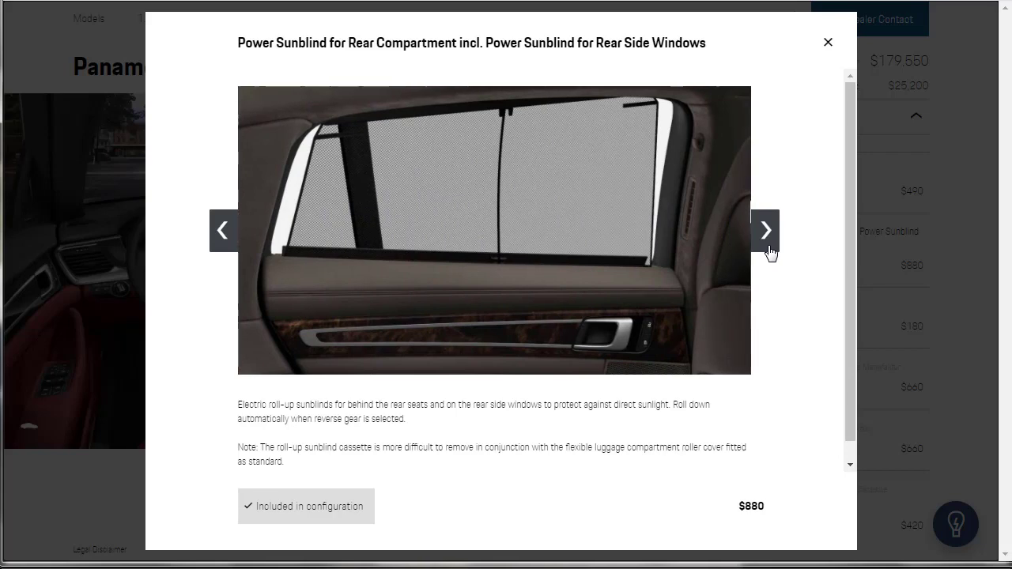
{"action": "left_click", "coordinate": [220, 250]}
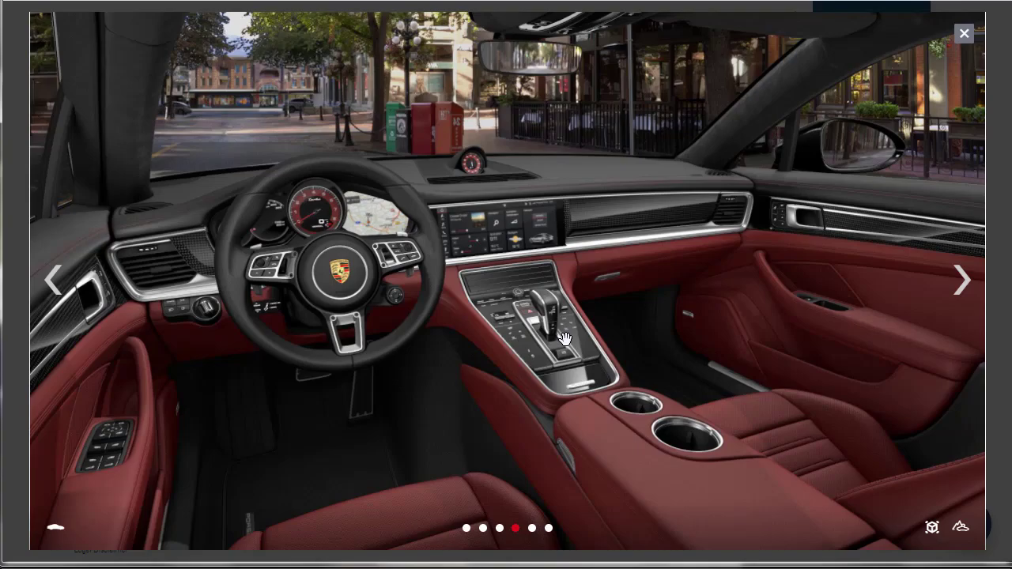
Close the enlarged dashboard preview and recheck the Interior options from Smoking Package back to Retractable Luggage Compartment Cover
{"action": "key", "text": "Escape"}
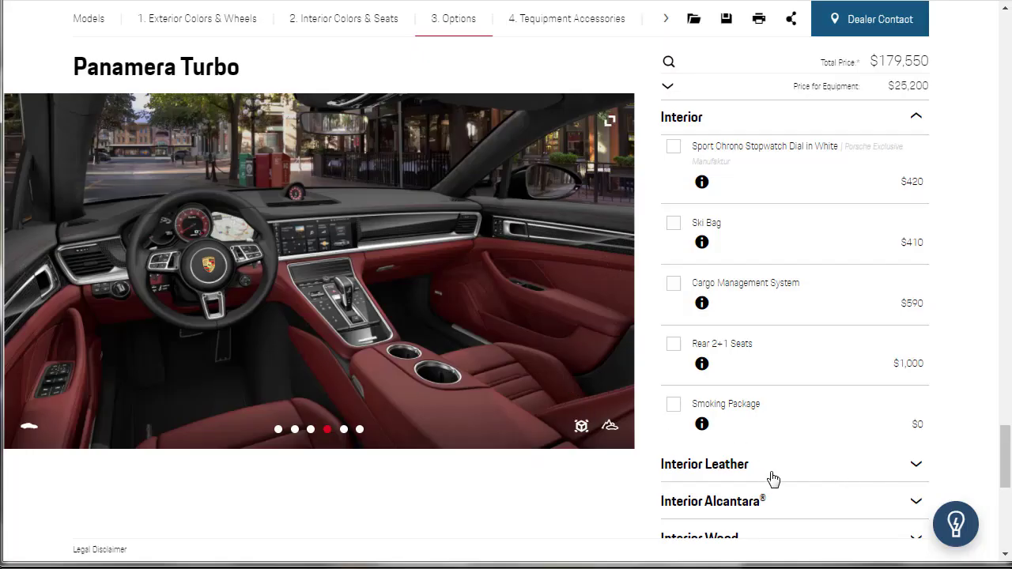
{"action": "scroll", "coordinate": [1003, 474], "scroll_direction": "up", "scroll_amount": 3}
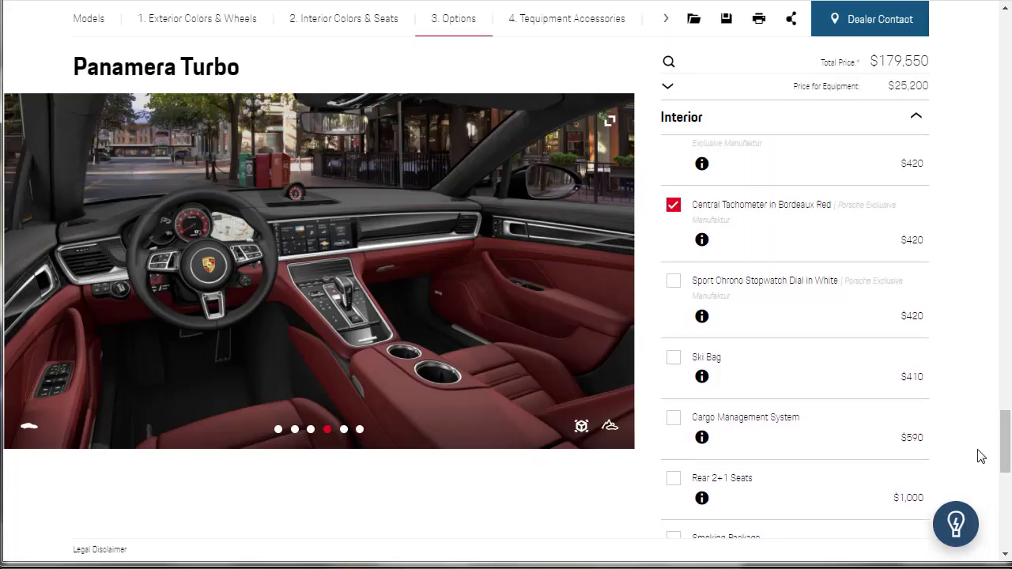
{"action": "scroll", "coordinate": [977, 455], "scroll_direction": "down", "scroll_amount": 2}
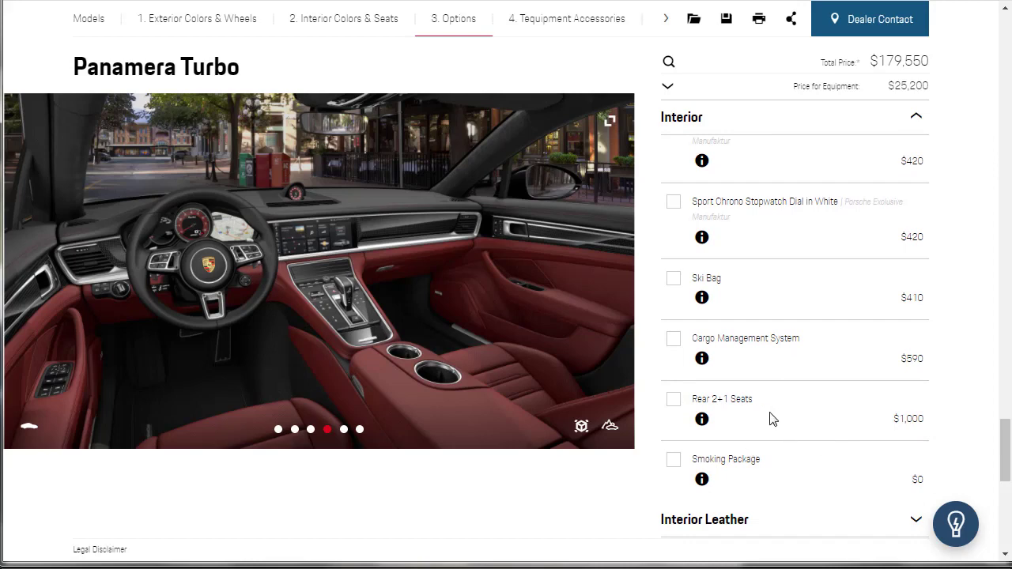
{"action": "scroll", "coordinate": [773, 419], "scroll_direction": "up", "scroll_amount": 1}
{"action": "scroll", "coordinate": [773, 419], "scroll_direction": "up", "scroll_amount": 4}
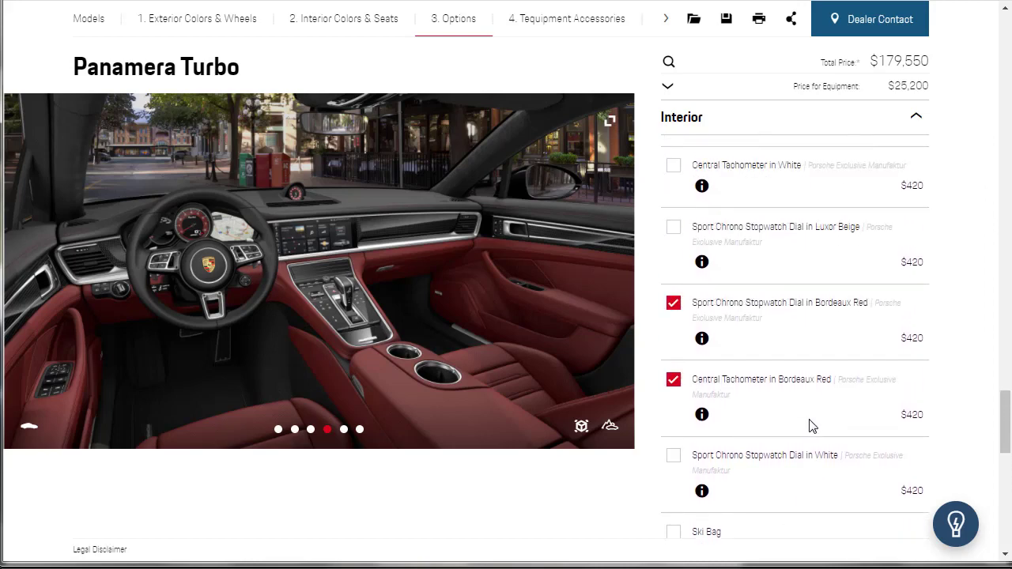
{"action": "scroll", "coordinate": [828, 420], "scroll_direction": "up", "scroll_amount": 5}
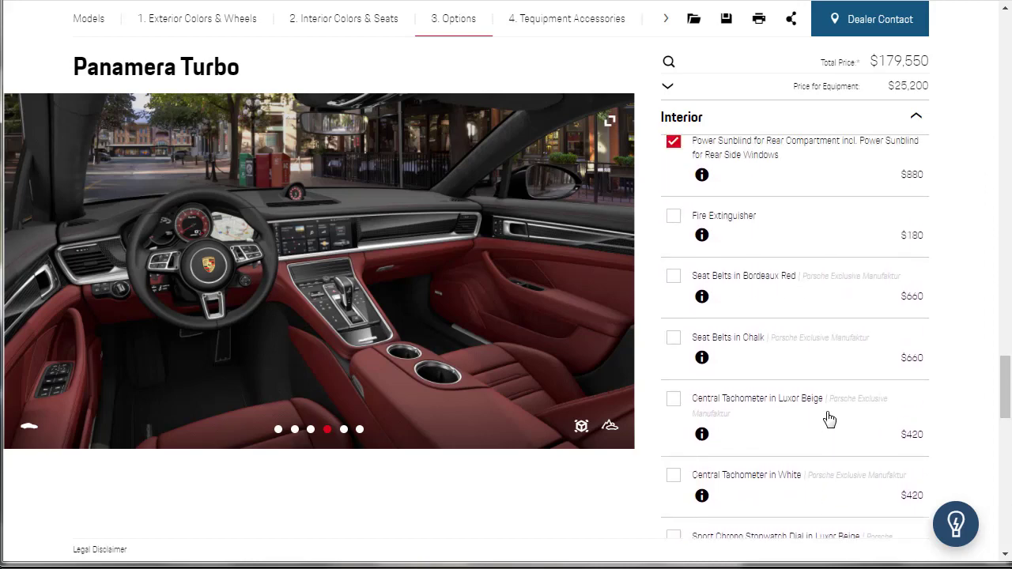
{"action": "scroll", "coordinate": [977, 397], "scroll_direction": "up", "scroll_amount": 3}
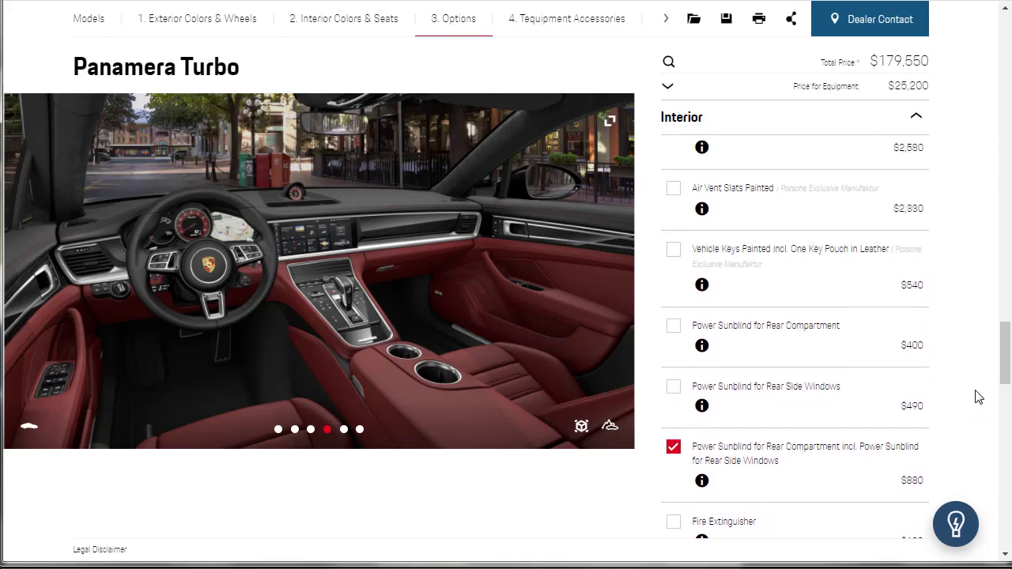
{"action": "scroll", "coordinate": [976, 398], "scroll_direction": "up", "scroll_amount": 2}
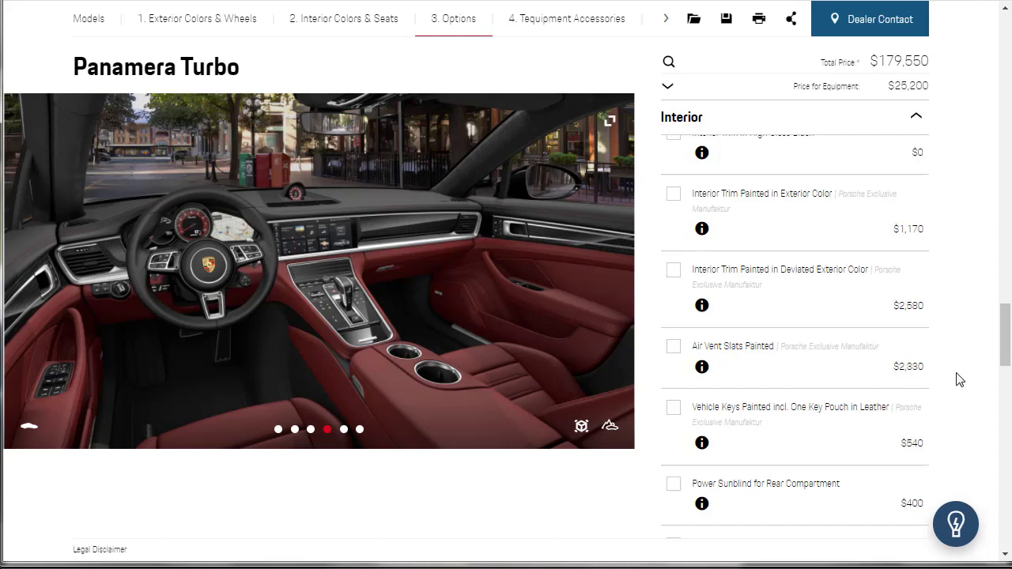
{"action": "scroll", "coordinate": [961, 378], "scroll_direction": "up", "scroll_amount": 1}
{"action": "scroll", "coordinate": [965, 229], "scroll_direction": "up", "scroll_amount": 1}
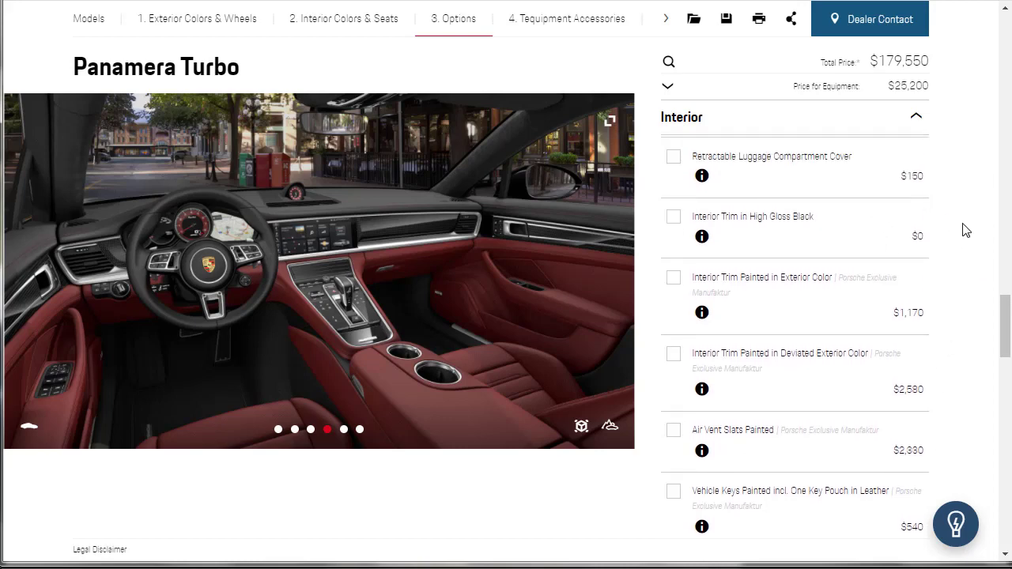
Collapse the Interior options and expand the Packages section
{"action": "left_click", "coordinate": [917, 119]}
{"action": "scroll", "coordinate": [983, 309], "scroll_direction": "up", "scroll_amount": 5}
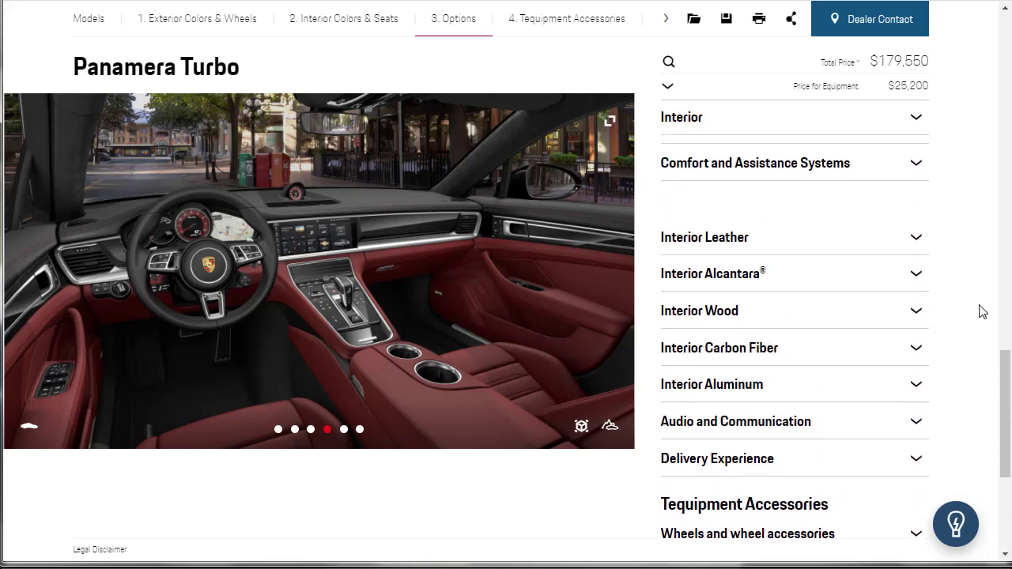
{"action": "scroll", "coordinate": [983, 310], "scroll_direction": "up", "scroll_amount": 1}
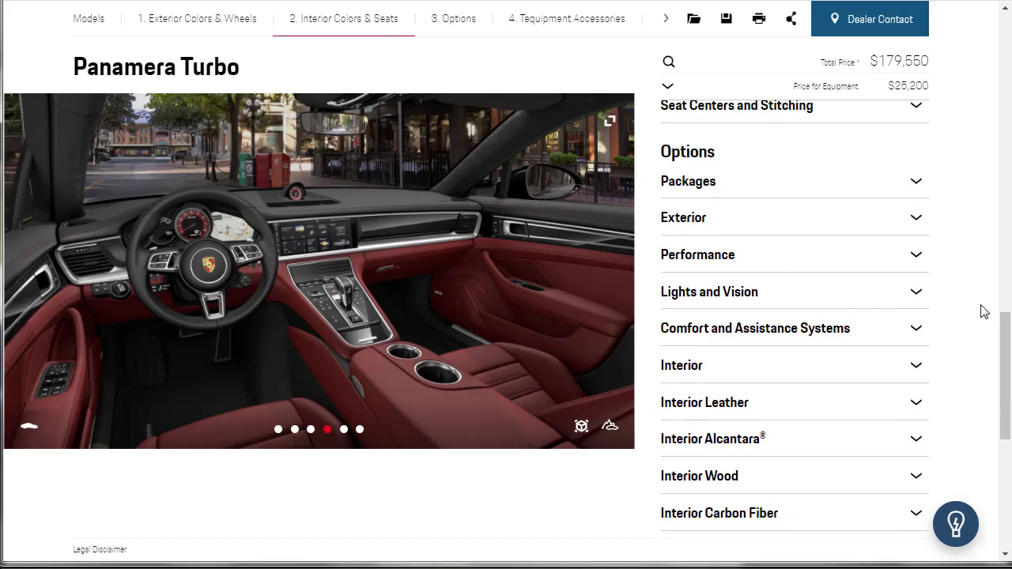
{"action": "scroll", "coordinate": [983, 309], "scroll_direction": "down", "scroll_amount": 1}
{"action": "scroll", "coordinate": [983, 309], "scroll_direction": "up", "scroll_amount": 1}
{"action": "left_click", "coordinate": [917, 184]}
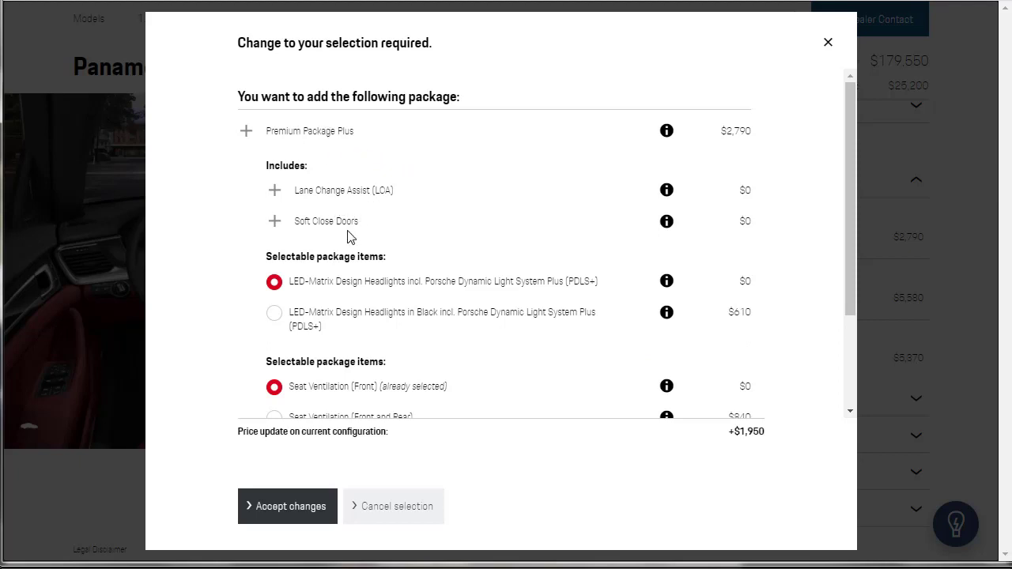
Review the Premium Package Plus contents and add the package with LED-Matrix Design Headlights in Black incl. PDLS+
{"action": "scroll", "coordinate": [352, 290], "scroll_direction": "down", "scroll_amount": 1}
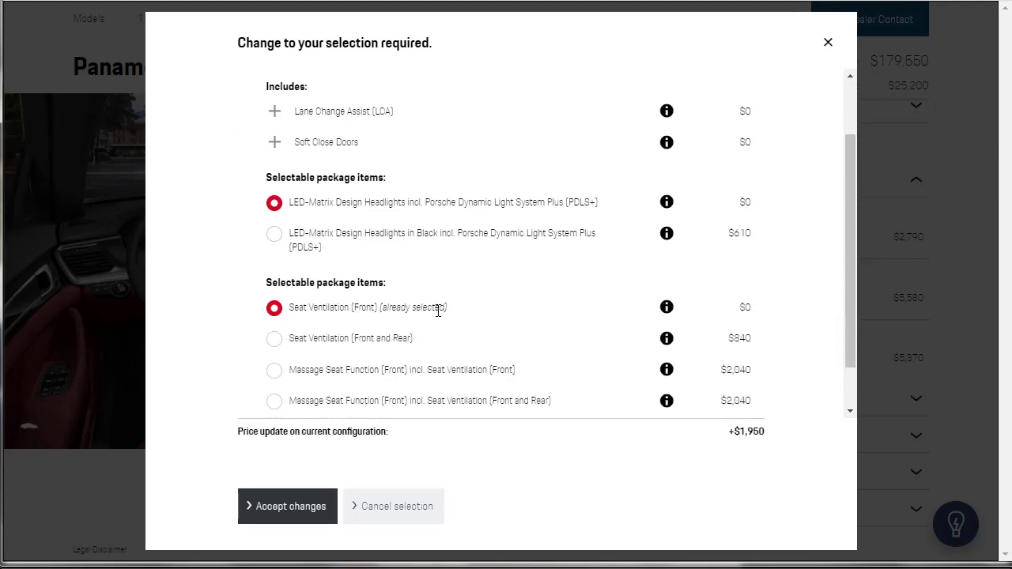
{"action": "left_click_drag", "start_coordinate": [446, 306], "coordinate": [381, 309]}
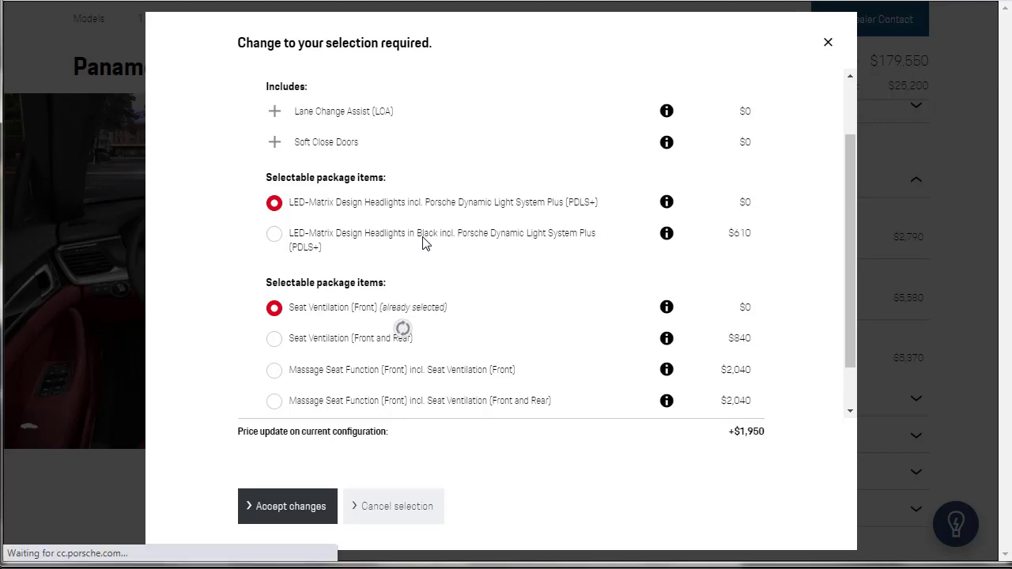
{"action": "left_click", "coordinate": [277, 239]}
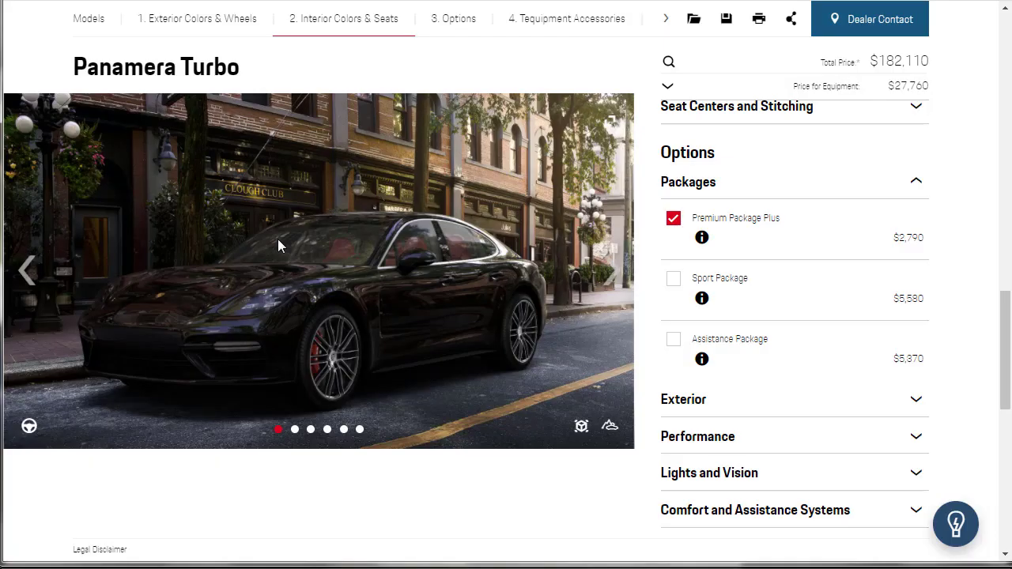
Enlarge the exterior car preview, and read what the Sport Package and the Assistance Package include
{"action": "left_click", "coordinate": [613, 124]}
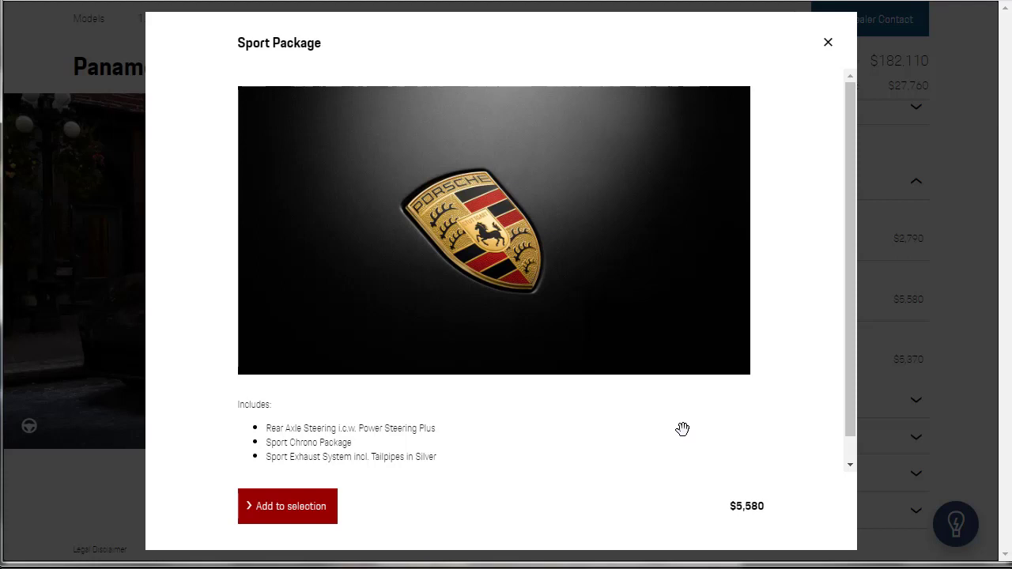
{"action": "left_click_drag", "start_coordinate": [847, 380], "coordinate": [846, 342]}
{"action": "key", "text": "Right"}
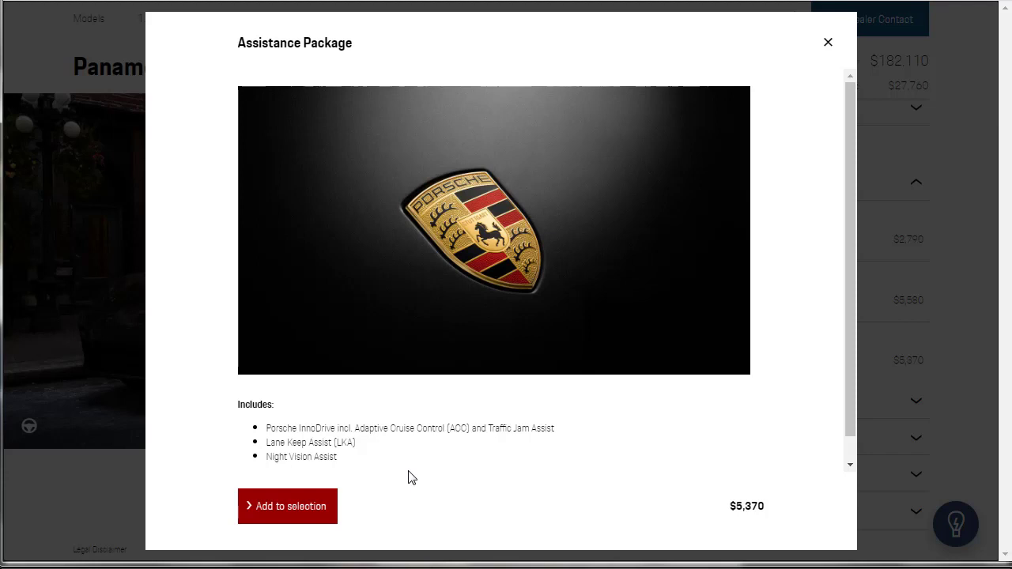
{"action": "left_click_drag", "start_coordinate": [851, 318], "coordinate": [848, 372]}
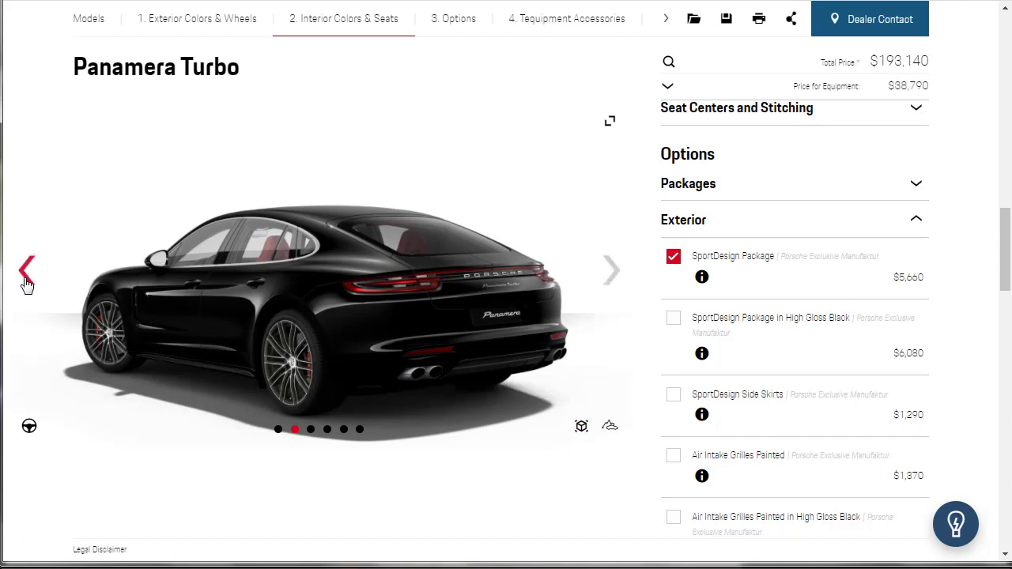
Inspect the car with the SportDesign Package in front, rear and side views alongside the first Exterior options
{"action": "left_click", "coordinate": [25, 281]}
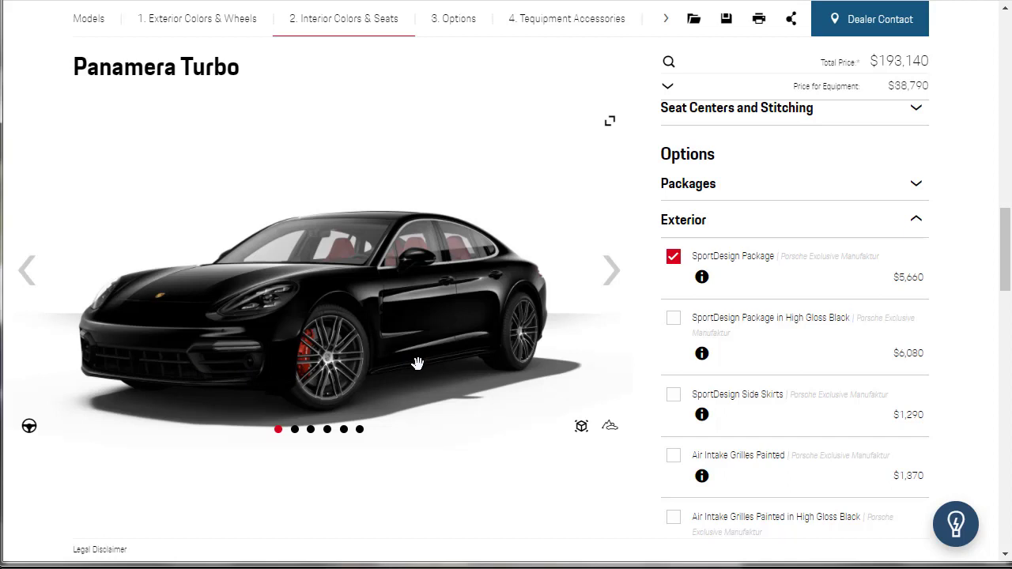
{"action": "left_click", "coordinate": [606, 287]}
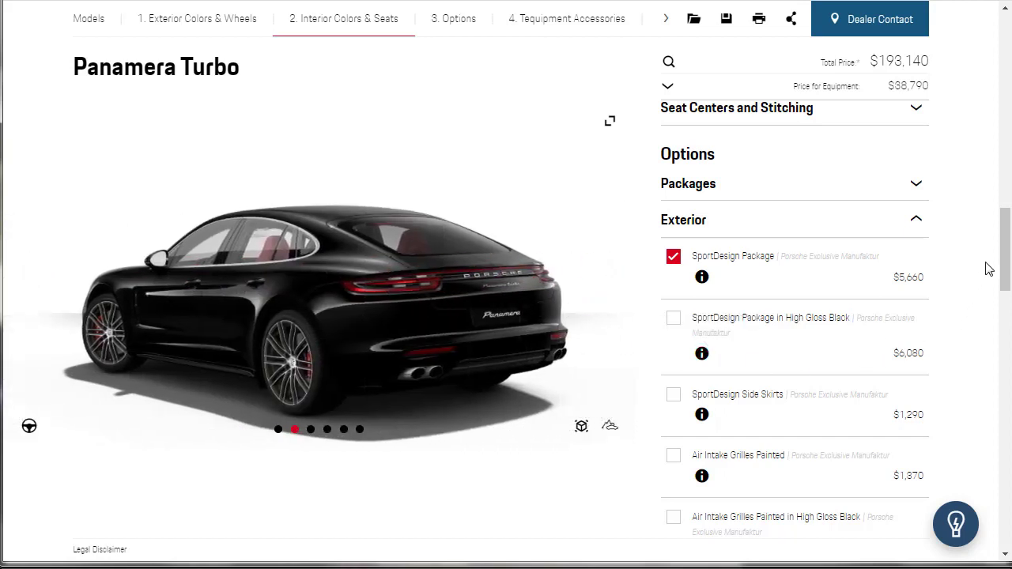
{"action": "scroll", "coordinate": [972, 290], "scroll_direction": "down", "scroll_amount": 1}
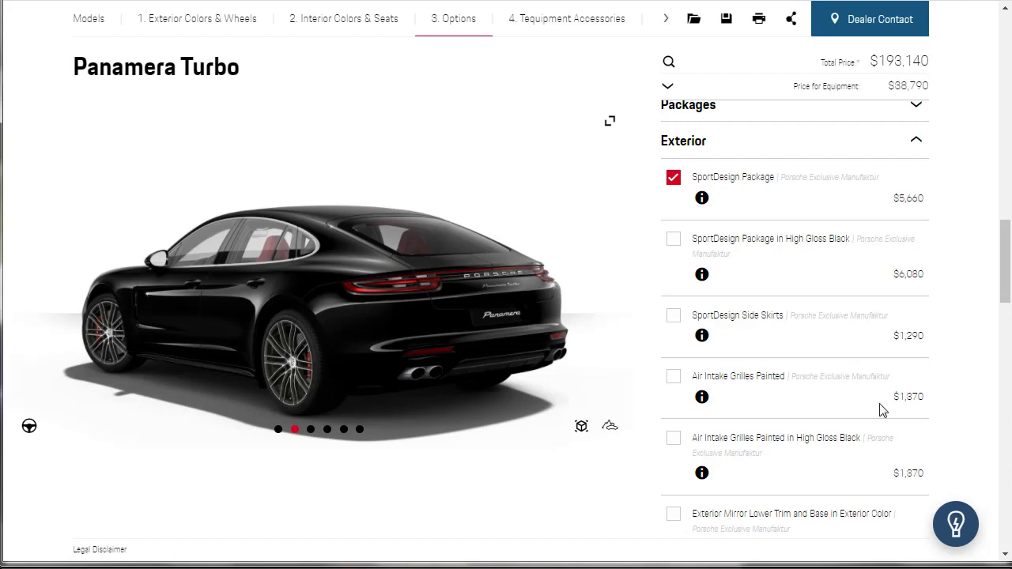
{"action": "scroll", "coordinate": [963, 395], "scroll_direction": "down", "scroll_amount": 2}
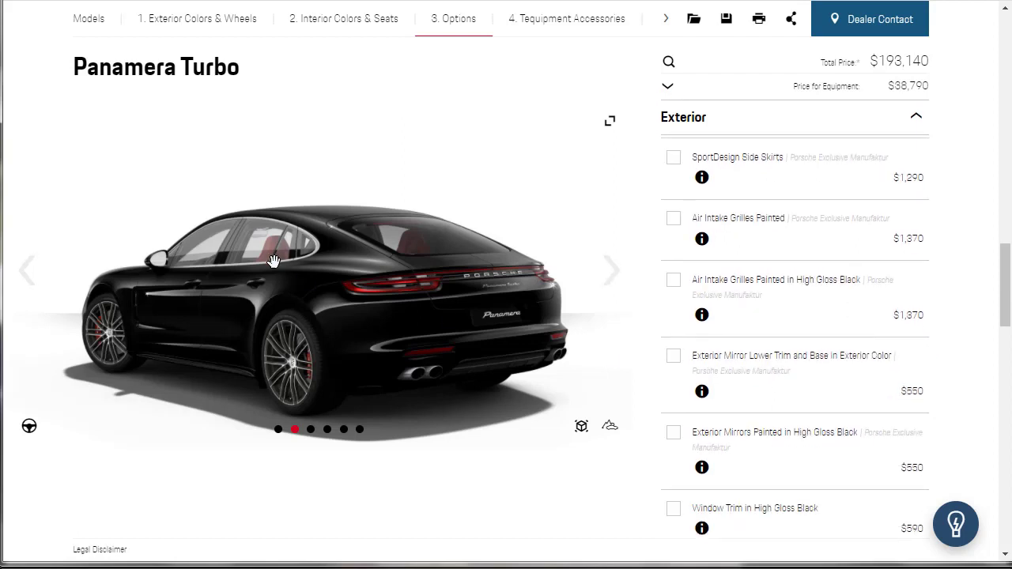
{"action": "left_click", "coordinate": [311, 429]}
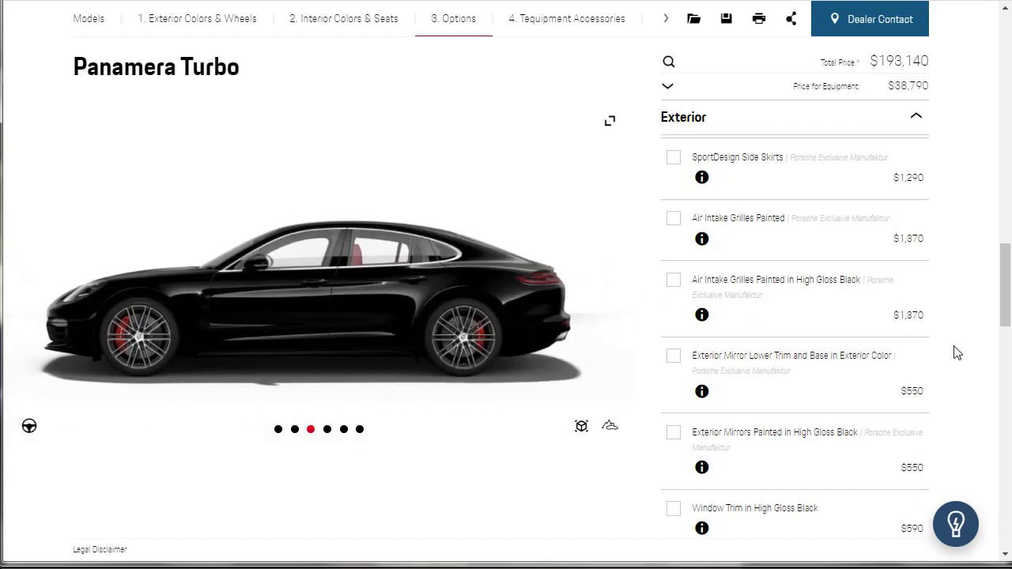
Read through the remaining Exterior options down to the model designation choices, and view the car from the rear
{"action": "scroll", "coordinate": [957, 356], "scroll_direction": "down", "scroll_amount": 1}
{"action": "scroll", "coordinate": [958, 358], "scroll_direction": "down", "scroll_amount": 1}
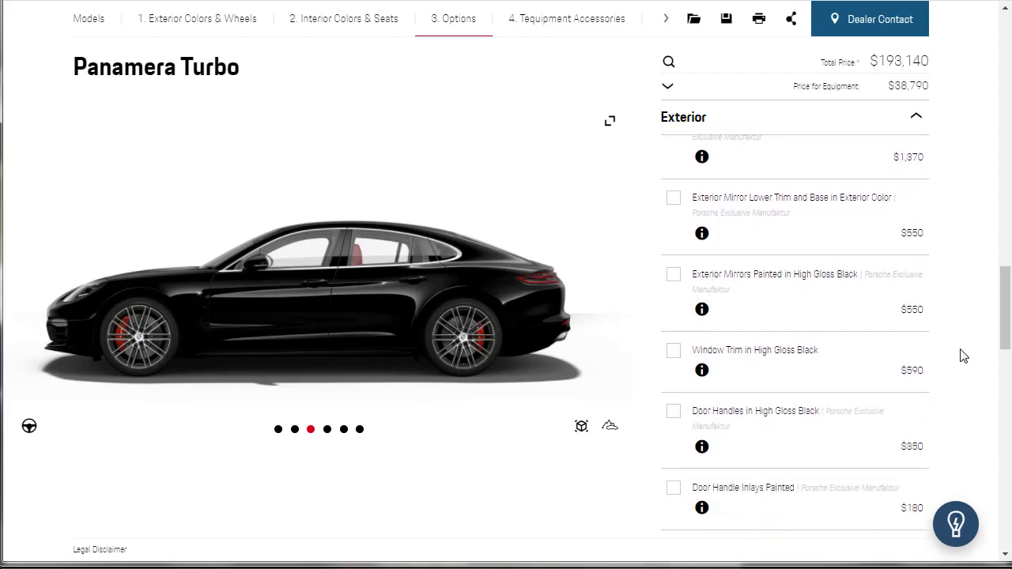
{"action": "scroll", "coordinate": [962, 356], "scroll_direction": "down", "scroll_amount": 1}
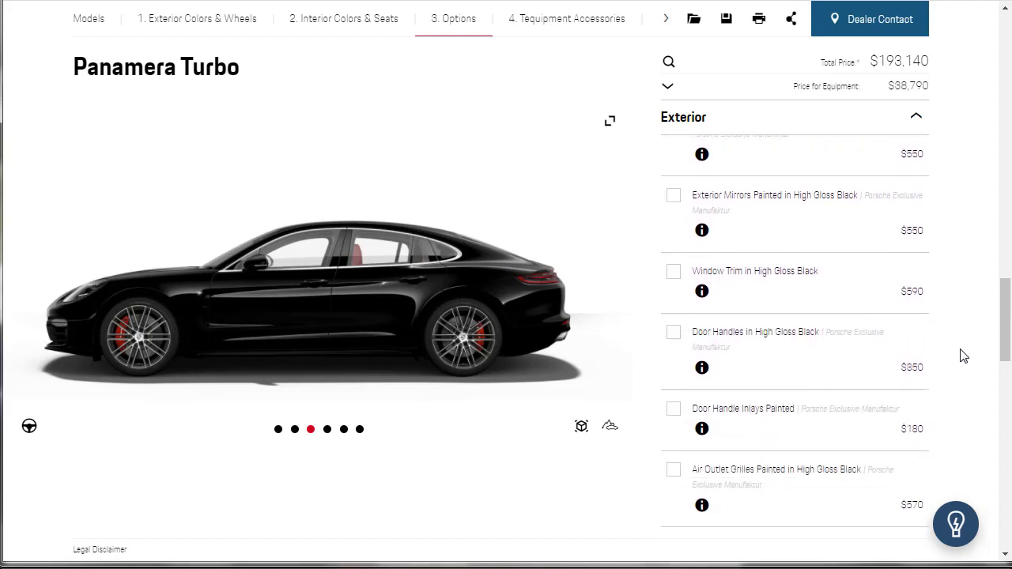
{"action": "scroll", "coordinate": [962, 355], "scroll_direction": "down", "scroll_amount": 3}
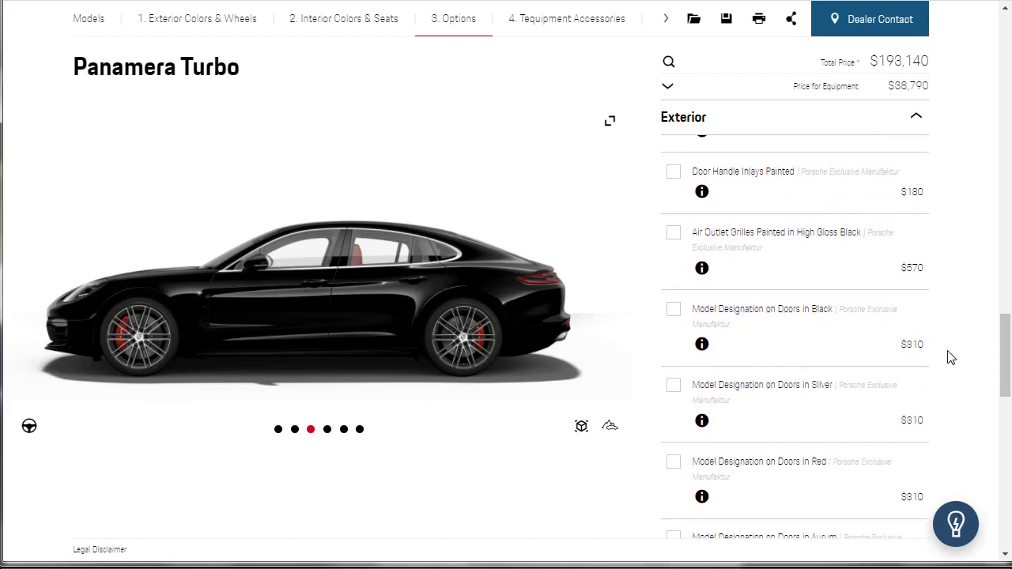
{"action": "left_click", "coordinate": [296, 431]}
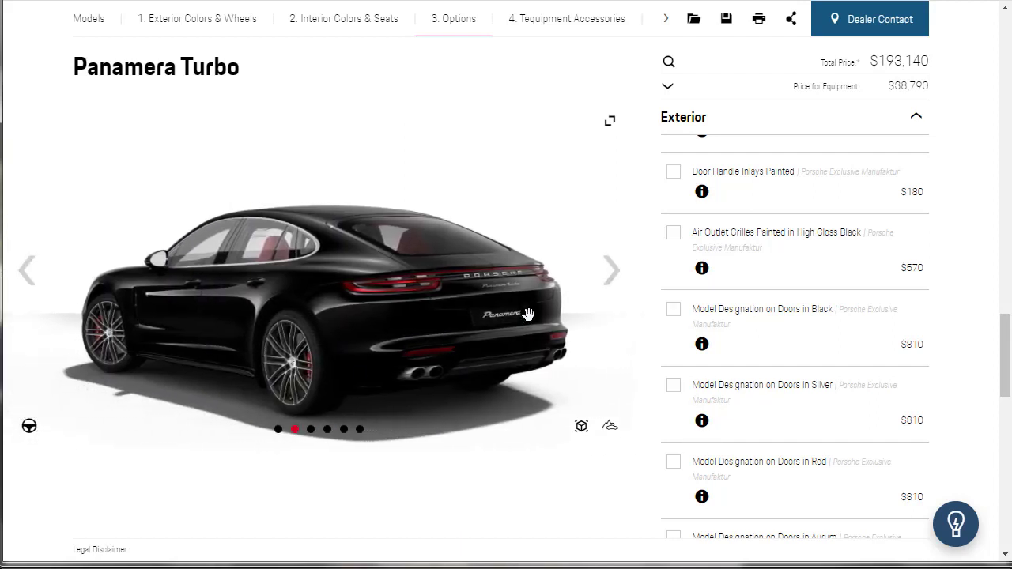
{"action": "scroll", "coordinate": [976, 407], "scroll_direction": "down", "scroll_amount": 2}
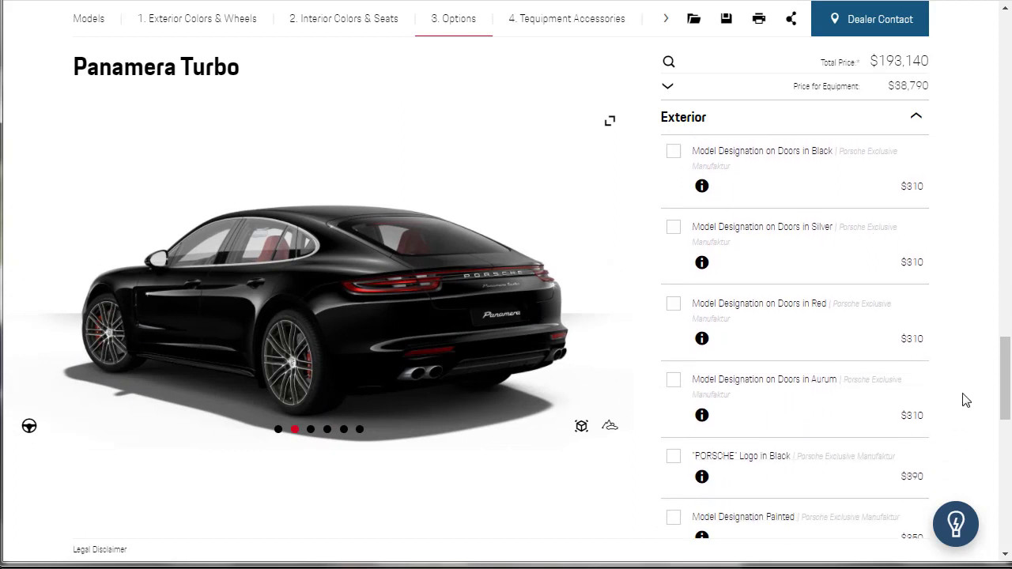
{"action": "scroll", "coordinate": [964, 405], "scroll_direction": "down", "scroll_amount": 1}
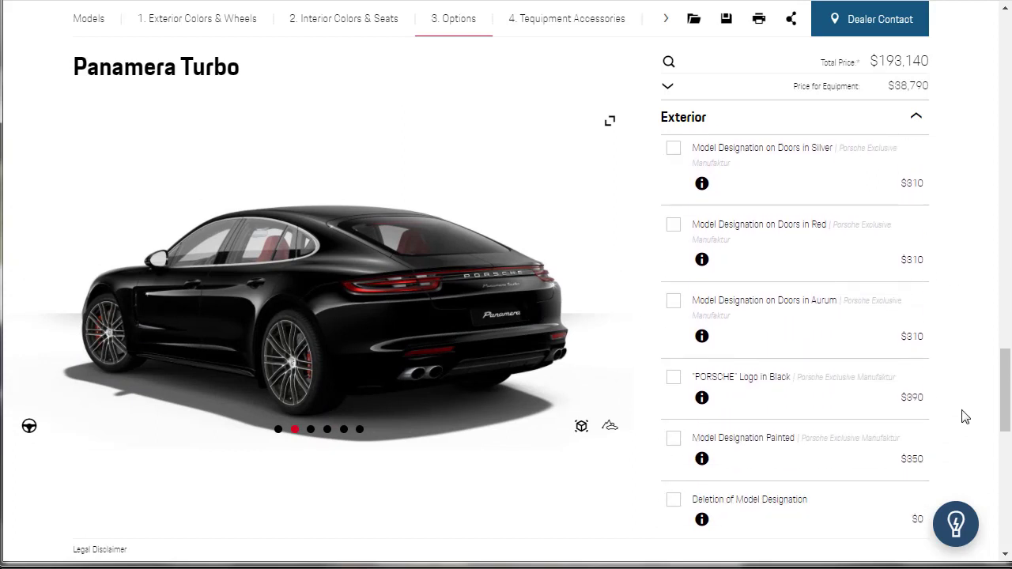
Return to the beginning of the Exterior options and collapse that section
{"action": "scroll", "coordinate": [965, 418], "scroll_direction": "up", "scroll_amount": 7}
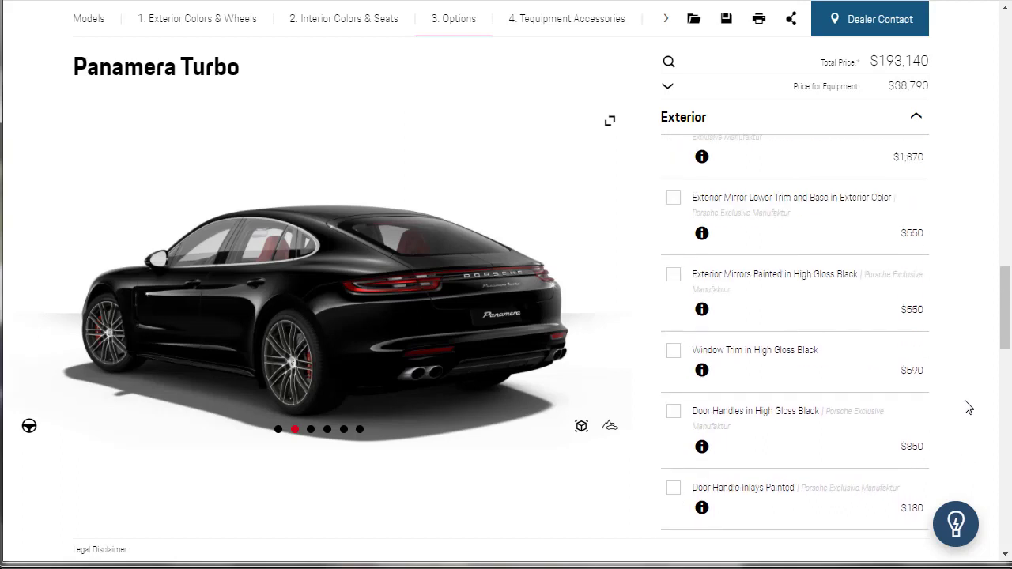
{"action": "scroll", "coordinate": [965, 406], "scroll_direction": "up", "scroll_amount": 7}
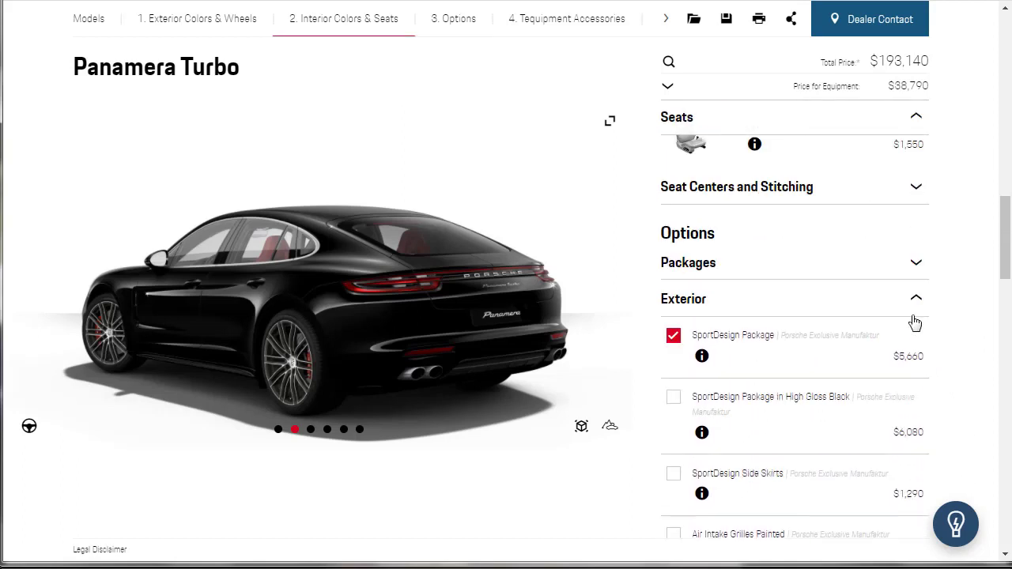
{"action": "triple_click", "coordinate": [914, 308]}
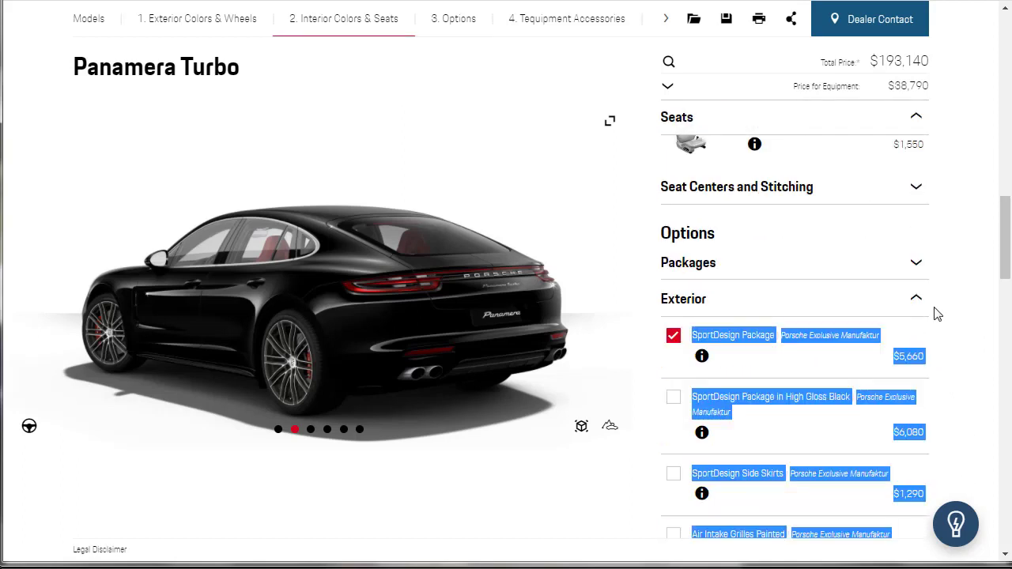
{"action": "left_click", "coordinate": [940, 314]}
{"action": "left_click", "coordinate": [918, 302]}
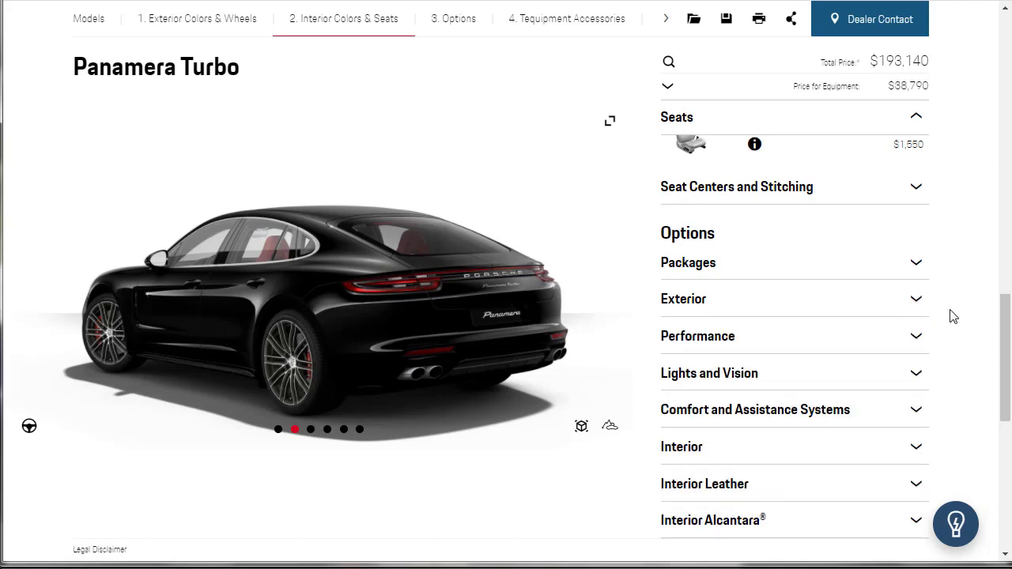
Add Surround View and Head-Up Display under Comfort and Assistance Systems, and collapse the section
{"action": "scroll", "coordinate": [988, 350], "scroll_direction": "down", "scroll_amount": 1}
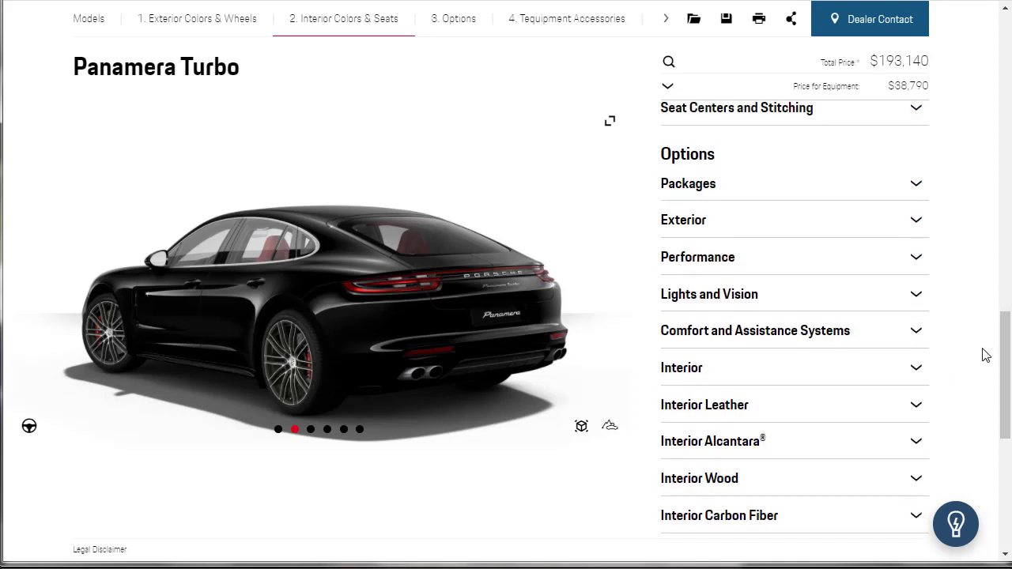
{"action": "left_click", "coordinate": [939, 343]}
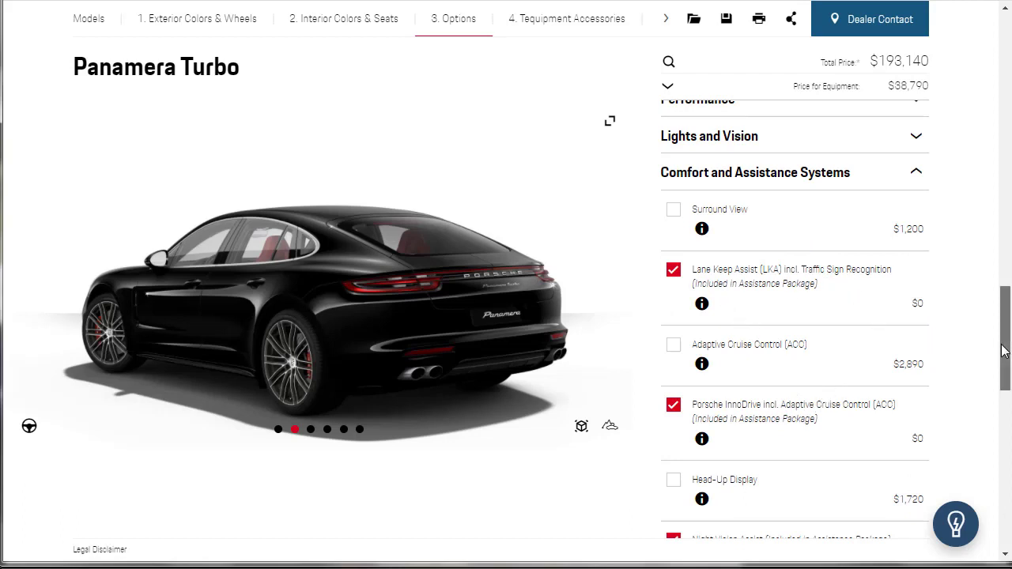
{"action": "left_click_drag", "start_coordinate": [1001, 351], "coordinate": [1000, 372]}
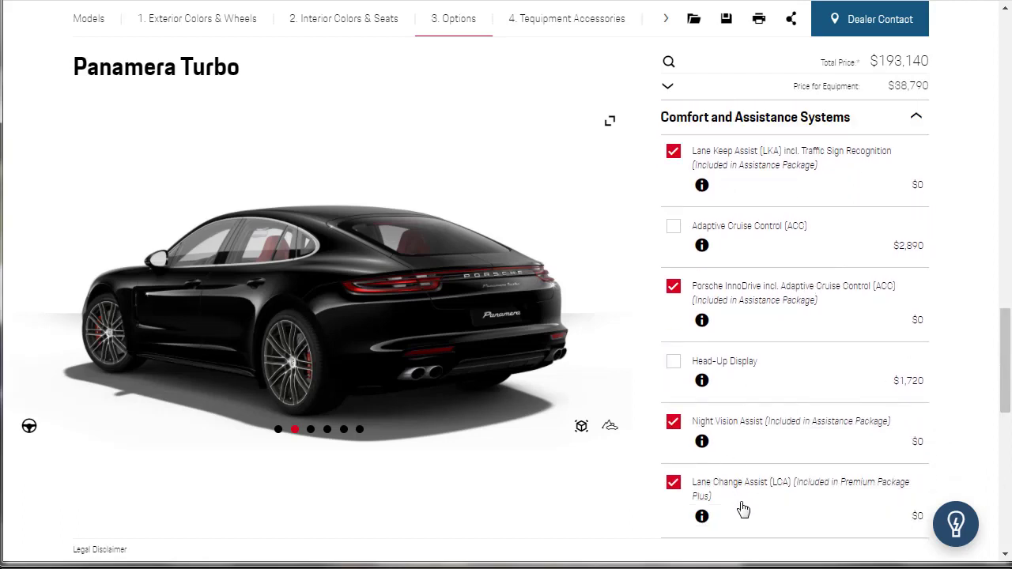
{"action": "left_click", "coordinate": [681, 369]}
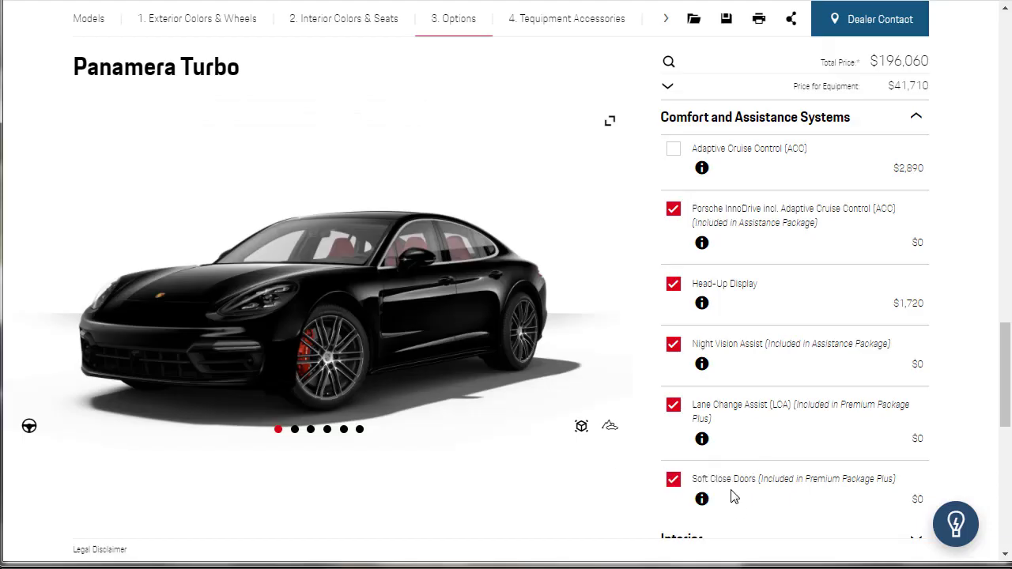
{"action": "scroll", "coordinate": [926, 463], "scroll_direction": "up", "scroll_amount": 4}
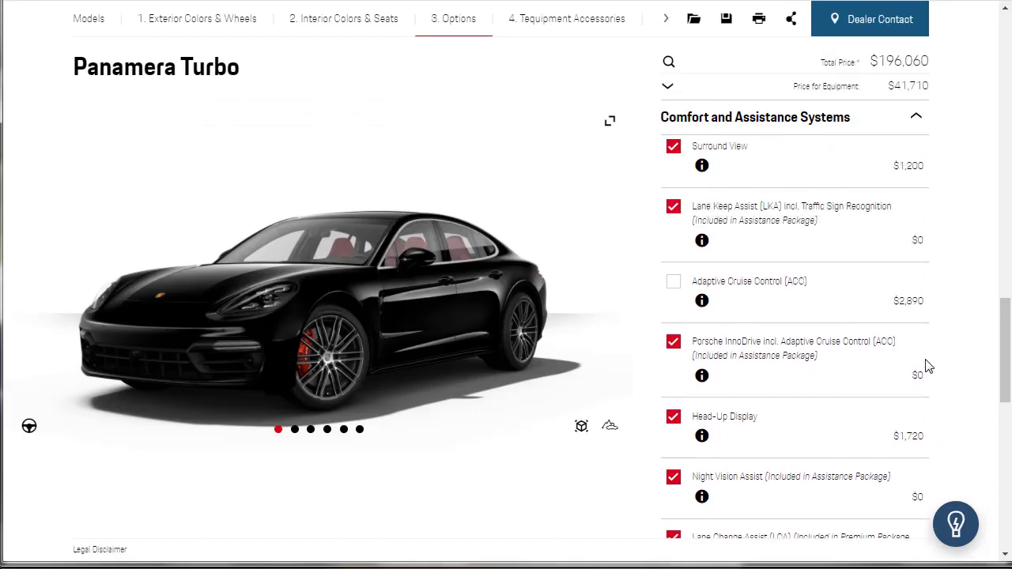
{"action": "left_click", "coordinate": [919, 297]}
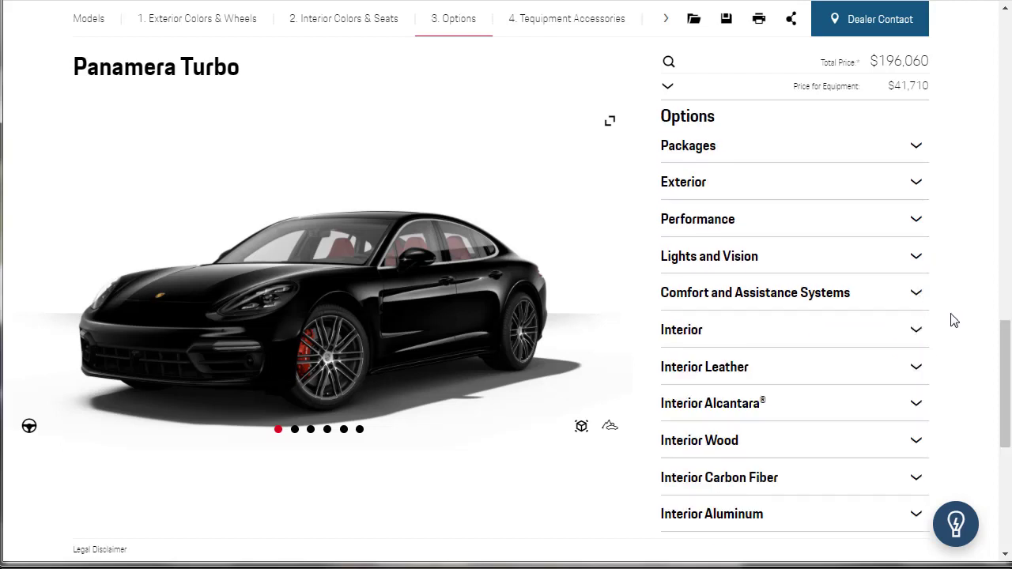
Review the headlight, taillight, rear wiper and glass options under Lights and Vision, and collapse the section
{"action": "left_click", "coordinate": [917, 263]}
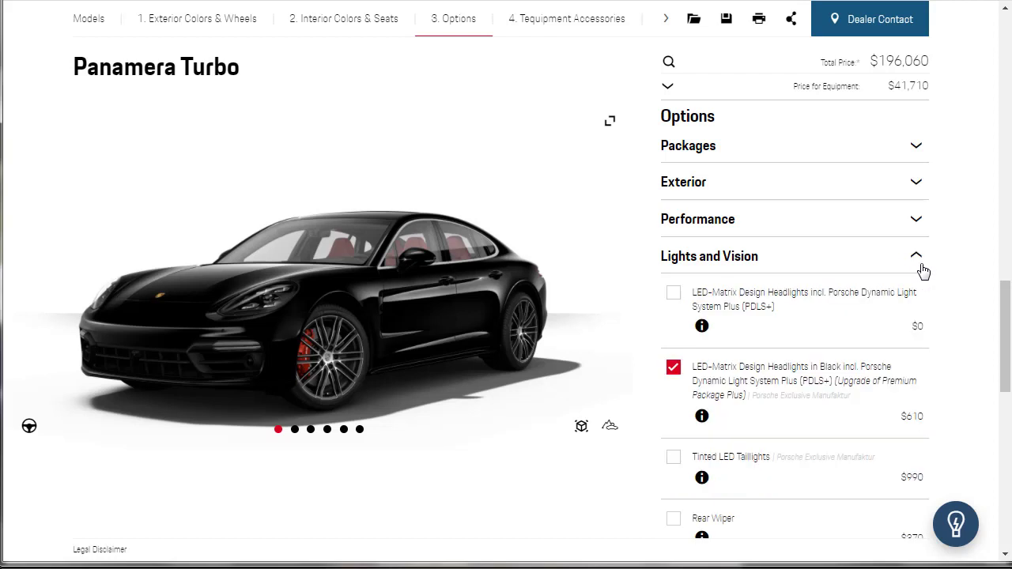
{"action": "scroll", "coordinate": [953, 324], "scroll_direction": "down", "scroll_amount": 2}
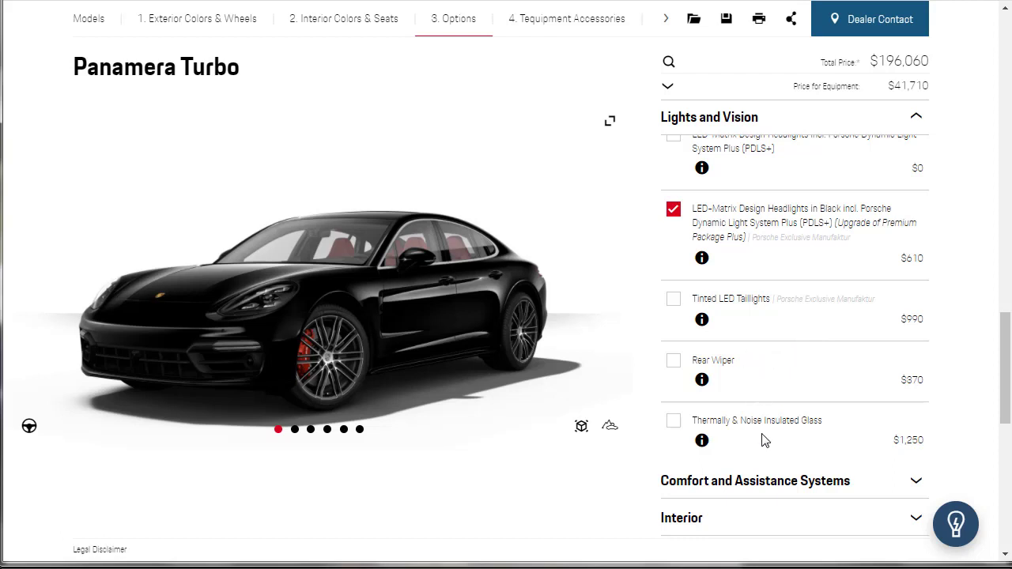
{"action": "scroll", "coordinate": [910, 439], "scroll_direction": "up", "scroll_amount": 2}
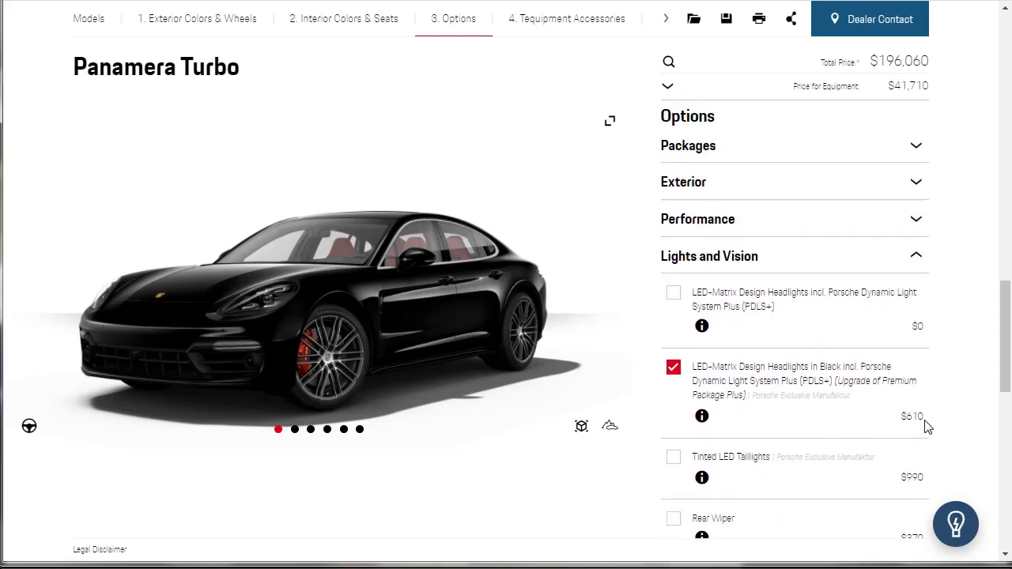
{"action": "left_click", "coordinate": [916, 258]}
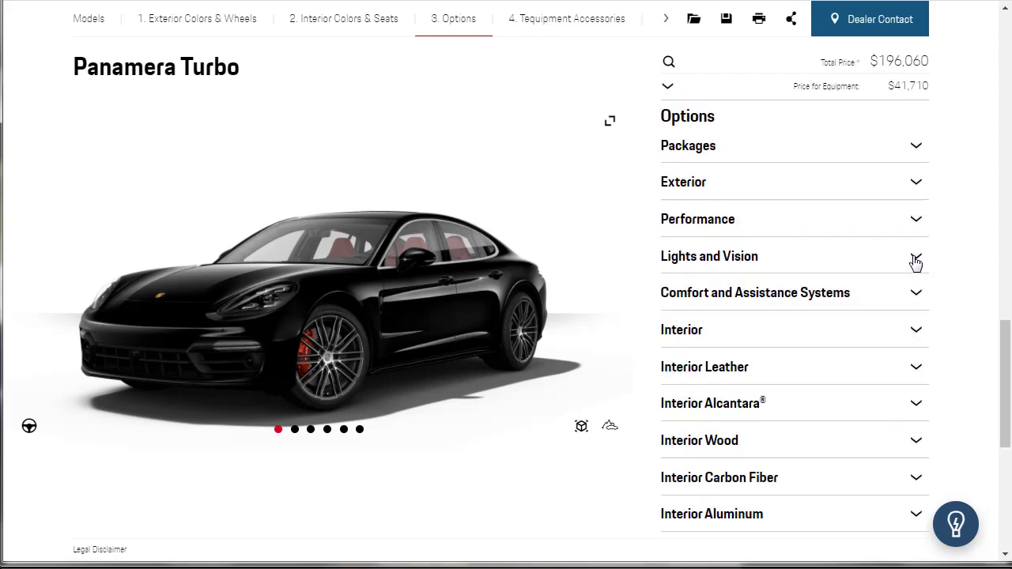
Add the Burmester 3D High-End Surround Sound System and USB Interface (Rear) under Audio and Communication
{"action": "scroll", "coordinate": [934, 282], "scroll_direction": "down", "scroll_amount": 2}
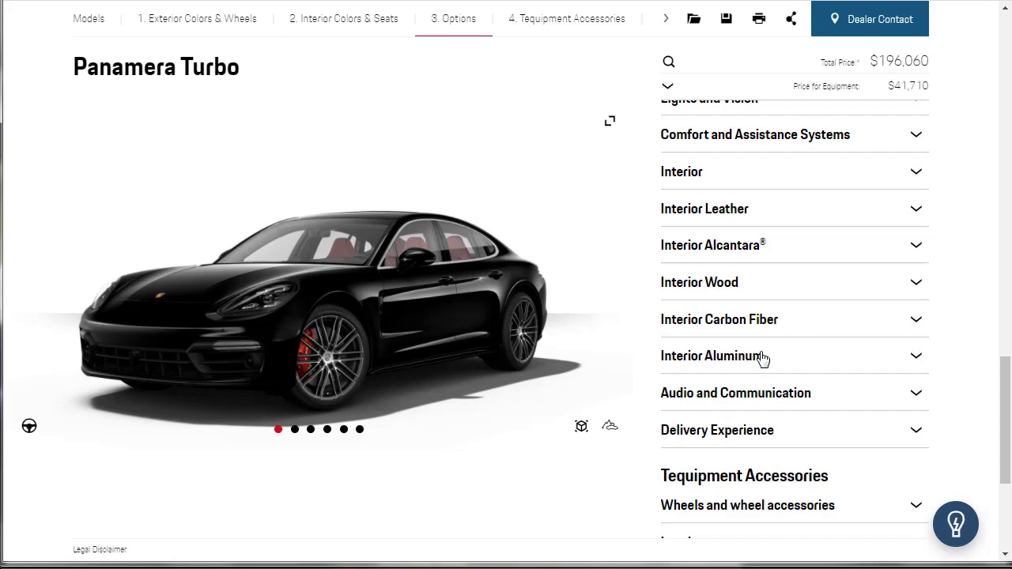
{"action": "left_click", "coordinate": [913, 395]}
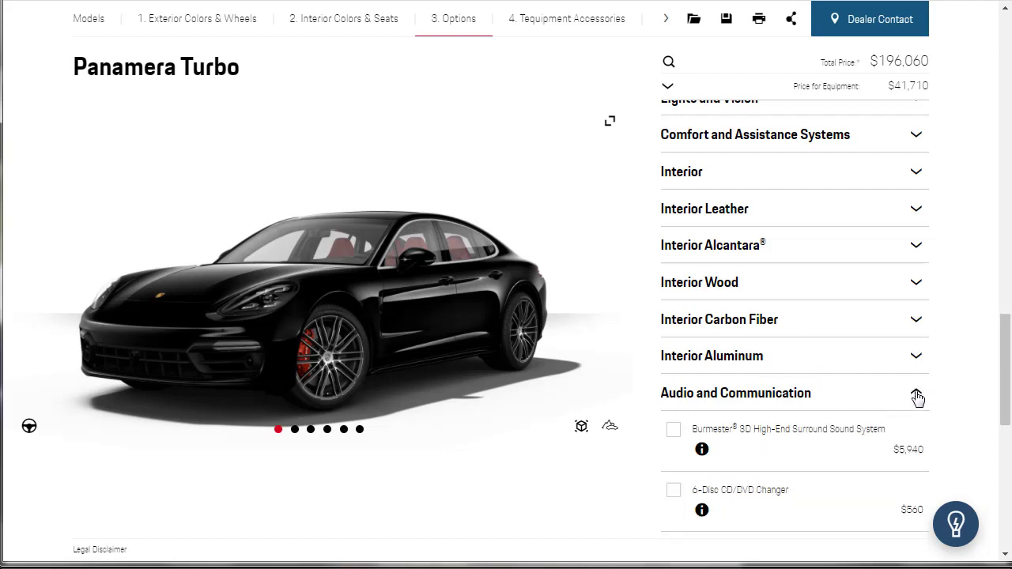
{"action": "scroll", "coordinate": [938, 383], "scroll_direction": "down", "scroll_amount": 2}
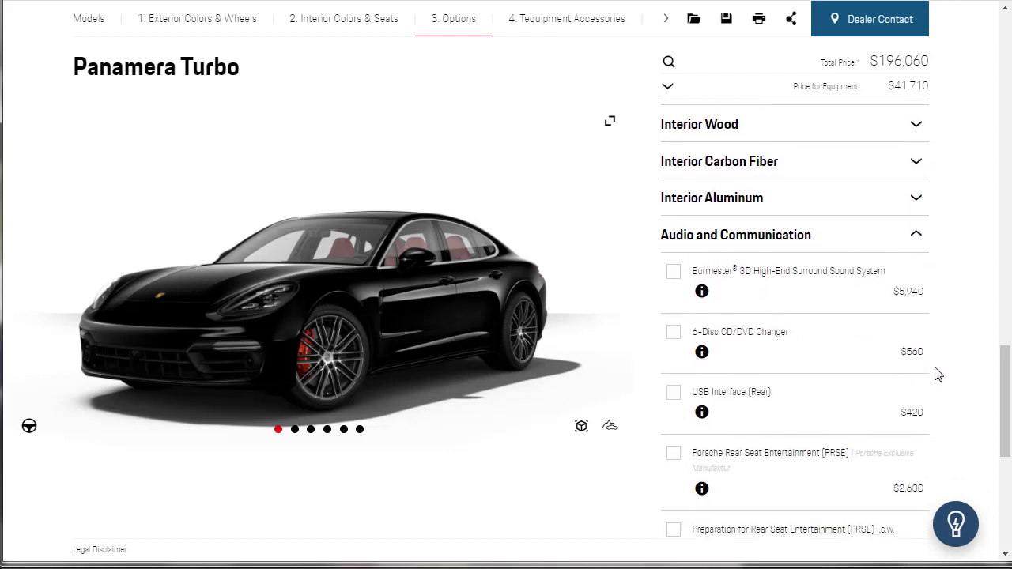
{"action": "left_click", "coordinate": [736, 296]}
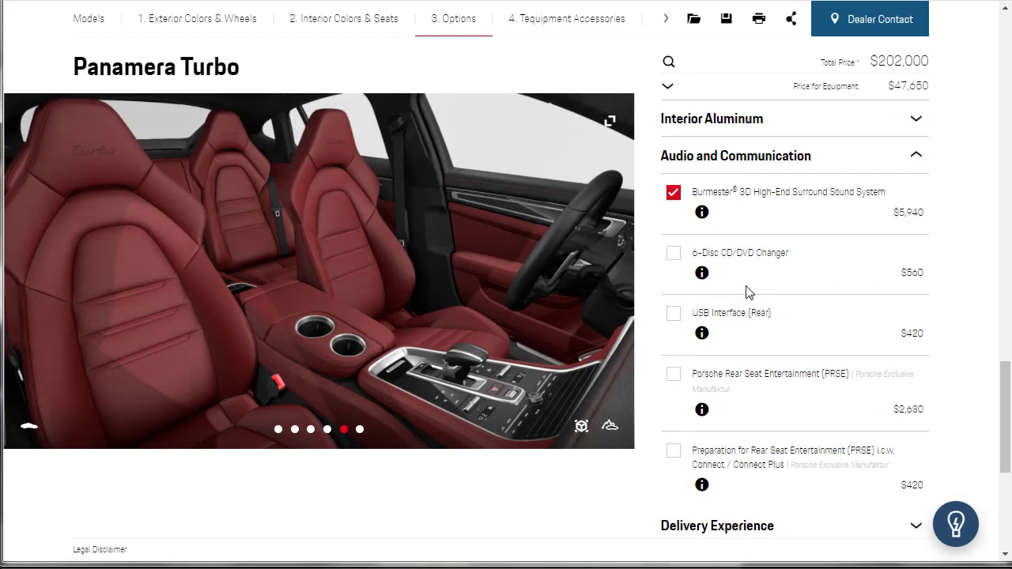
{"action": "left_click", "coordinate": [719, 337]}
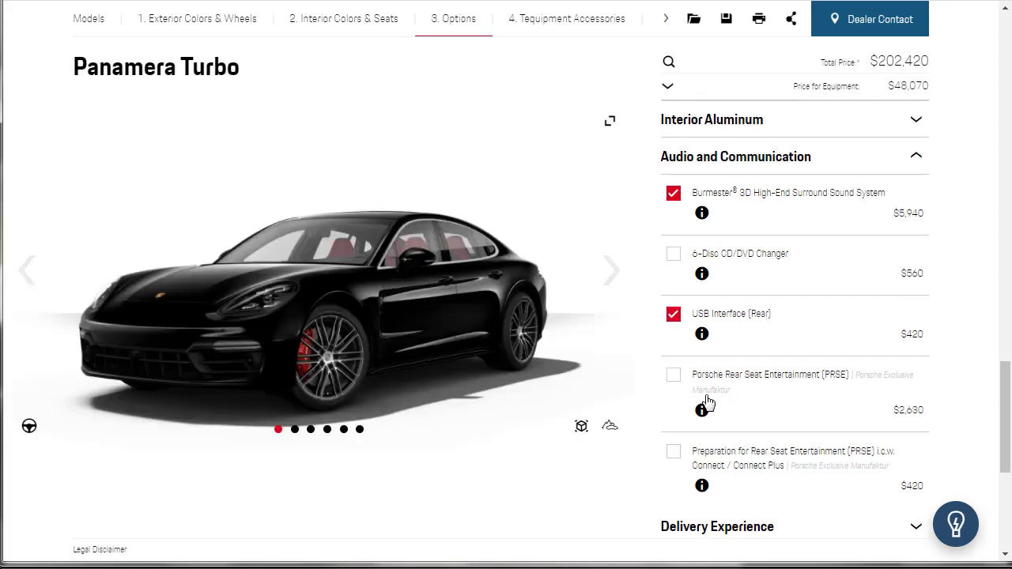
Check the Rear Seat Entertainment options and collapse the Audio and Communication section
{"action": "scroll", "coordinate": [883, 360], "scroll_direction": "down", "scroll_amount": 3}
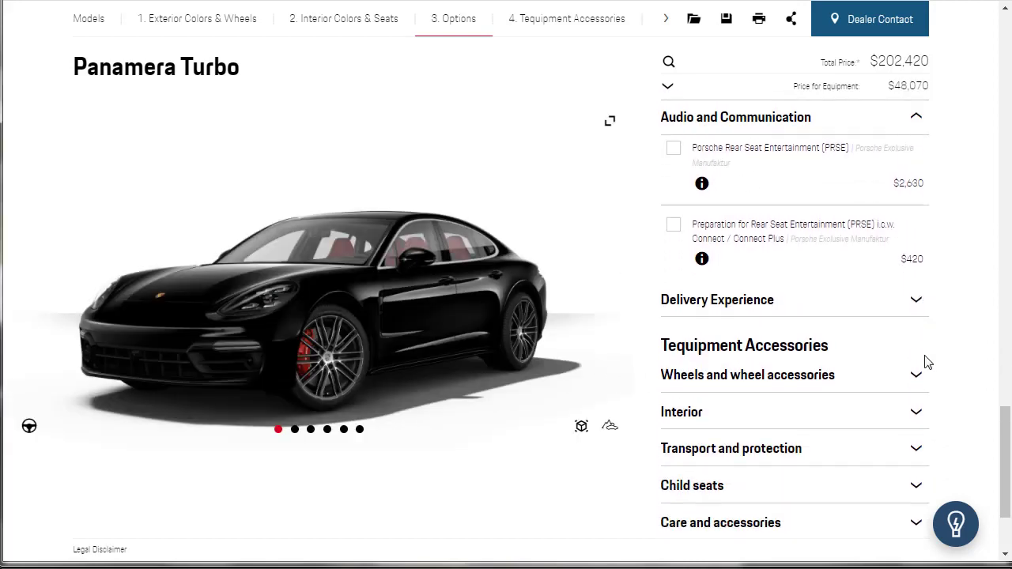
{"action": "scroll", "coordinate": [925, 364], "scroll_direction": "up", "scroll_amount": 3}
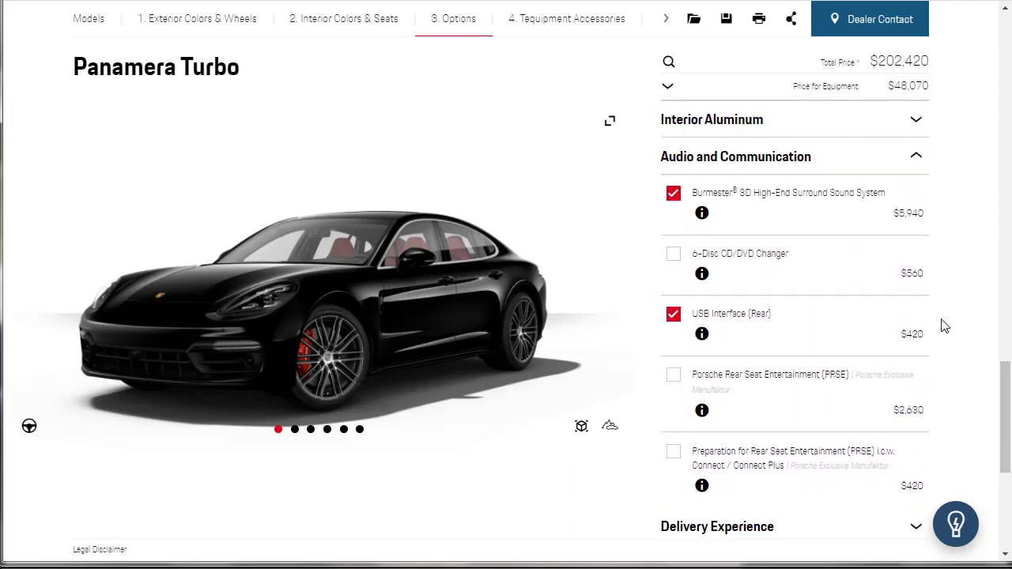
{"action": "left_click", "coordinate": [913, 159]}
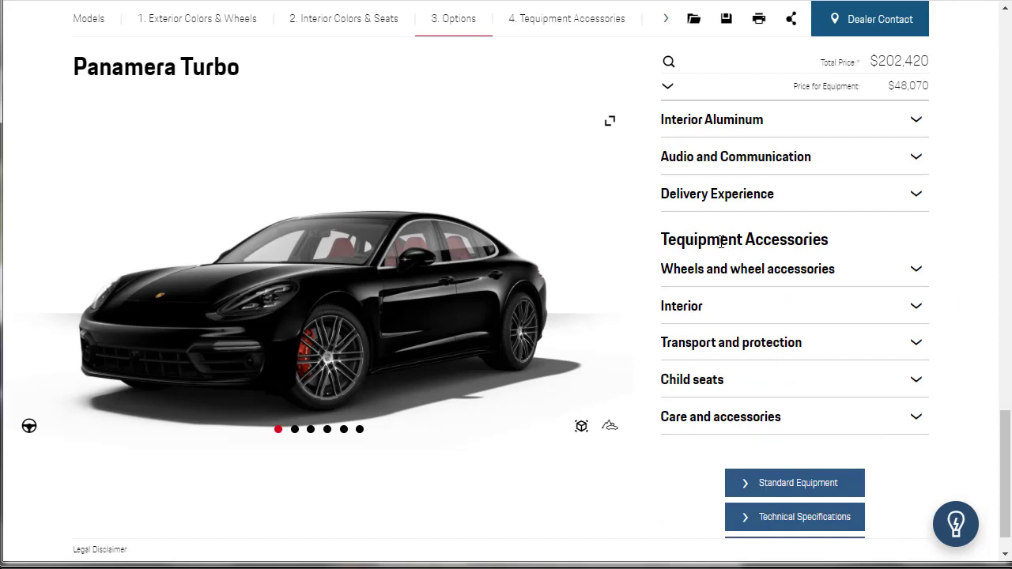
Review the Care and accessories items under Tequipment Accessories, collapse them, and expand Transport and protection
{"action": "left_click", "coordinate": [917, 421]}
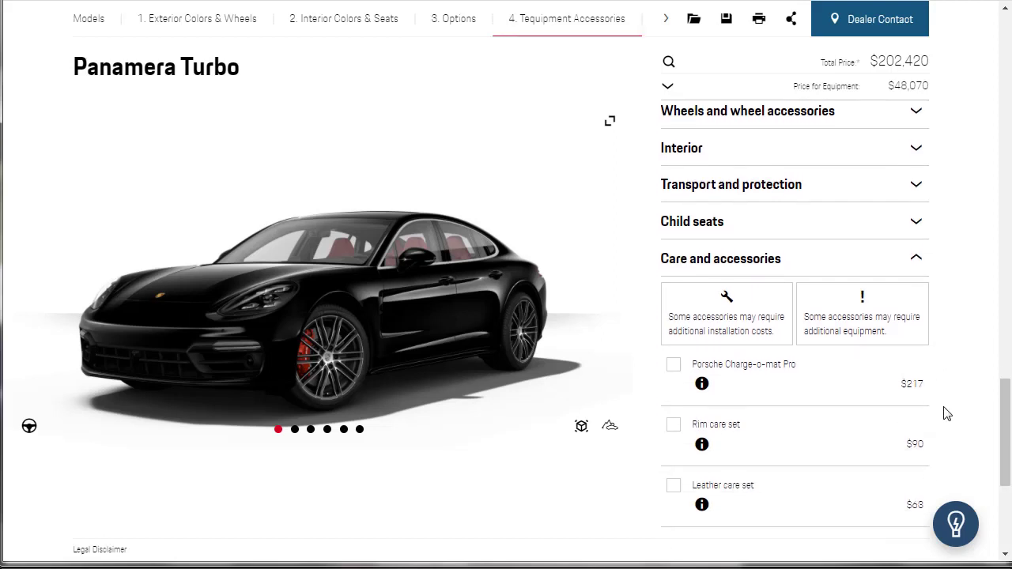
{"action": "scroll", "coordinate": [948, 415], "scroll_direction": "up", "scroll_amount": 1}
{"action": "left_click", "coordinate": [915, 337]}
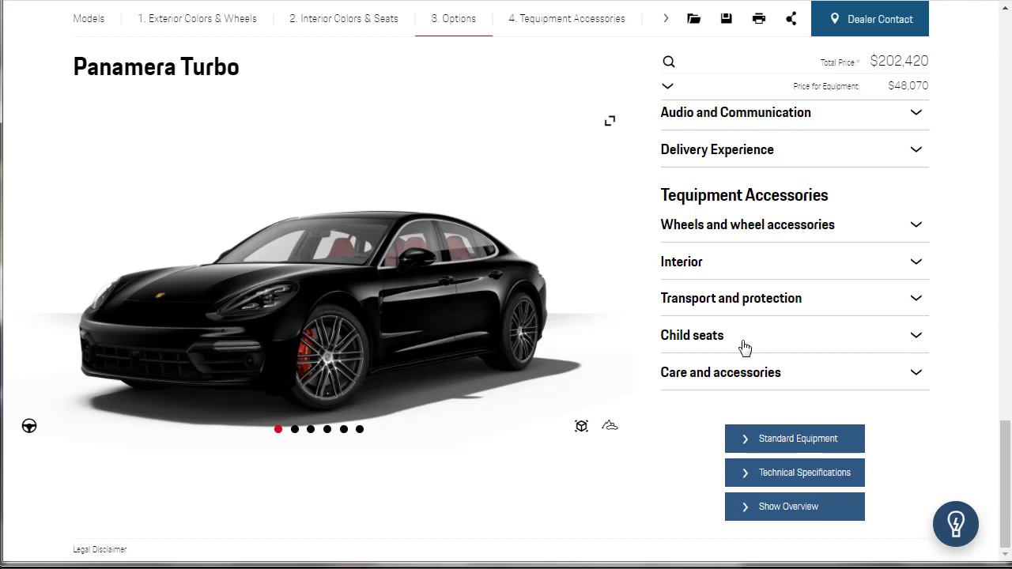
{"action": "left_click", "coordinate": [914, 300]}
{"action": "scroll", "coordinate": [946, 344], "scroll_direction": "down", "scroll_amount": 1}
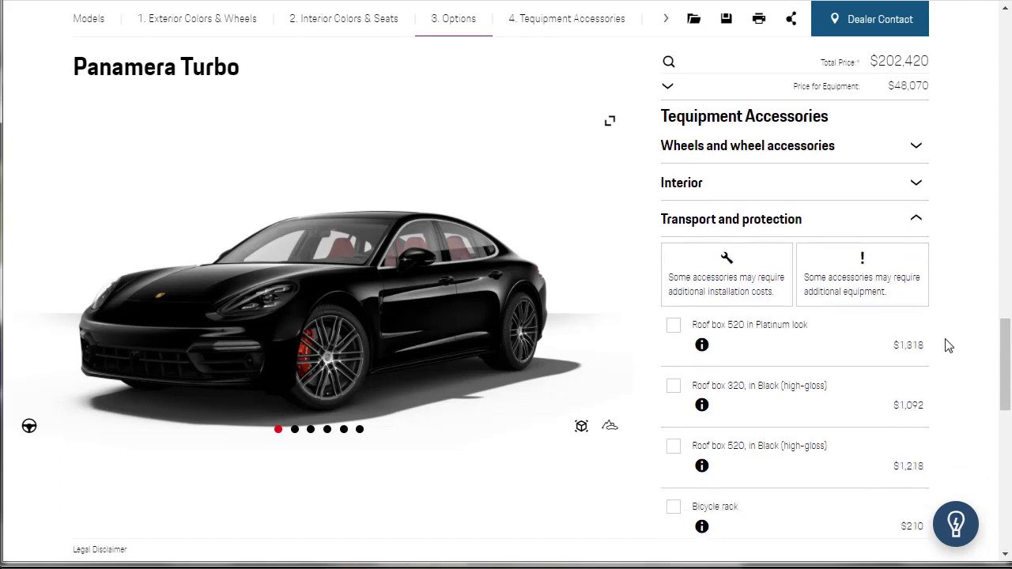